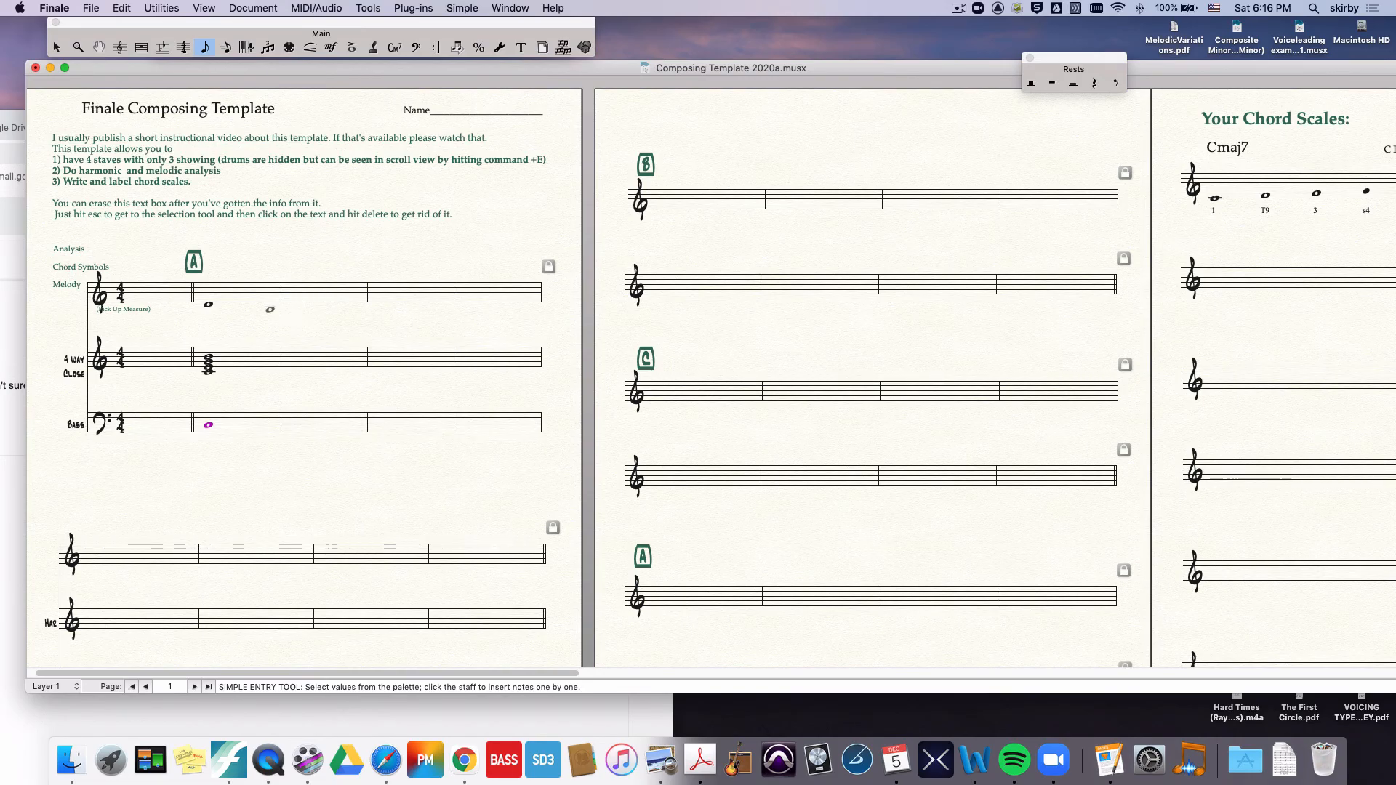
Step: Look over the template's staves in page view and examine the hidden drum set staves in scroll view
scroll(326, 375, "down", 2)
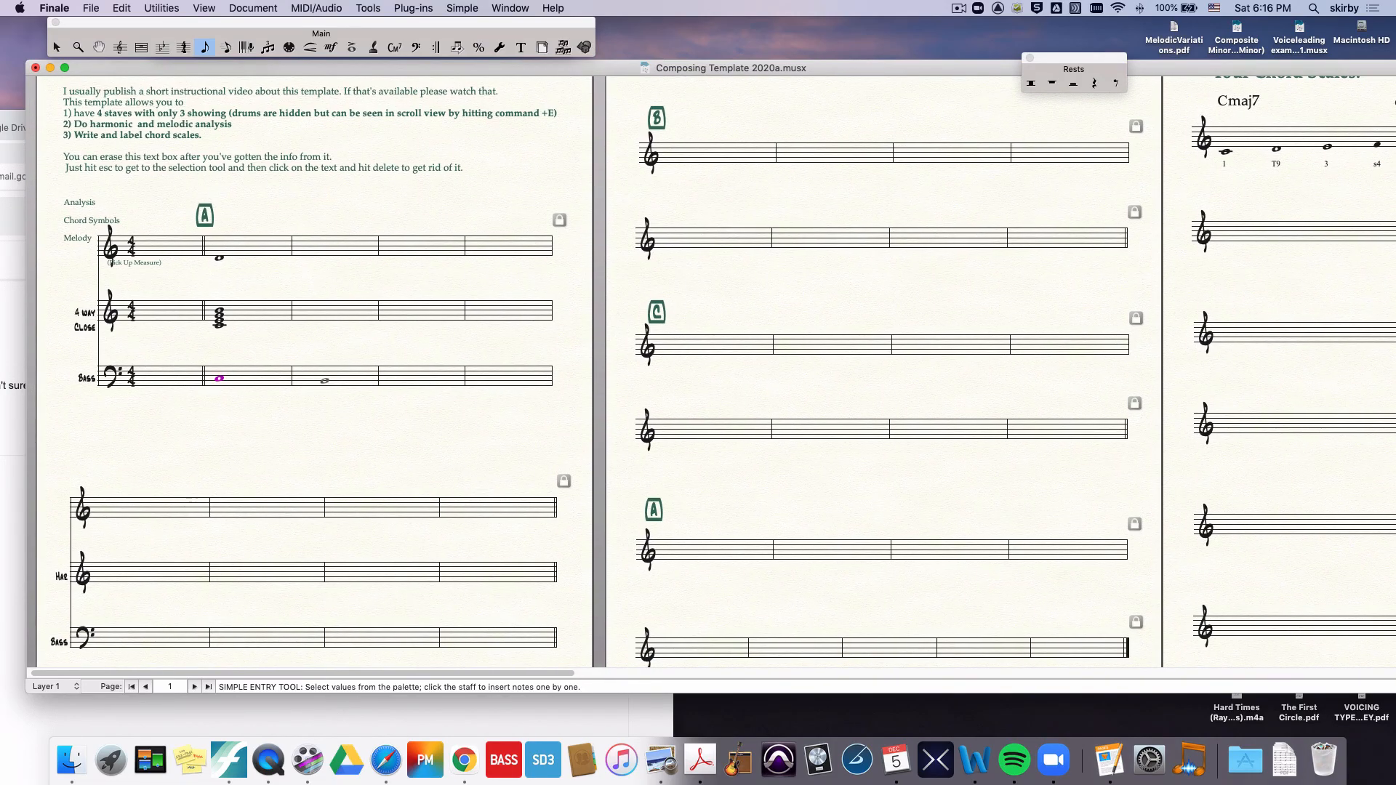
scroll(324, 379, "down", 2)
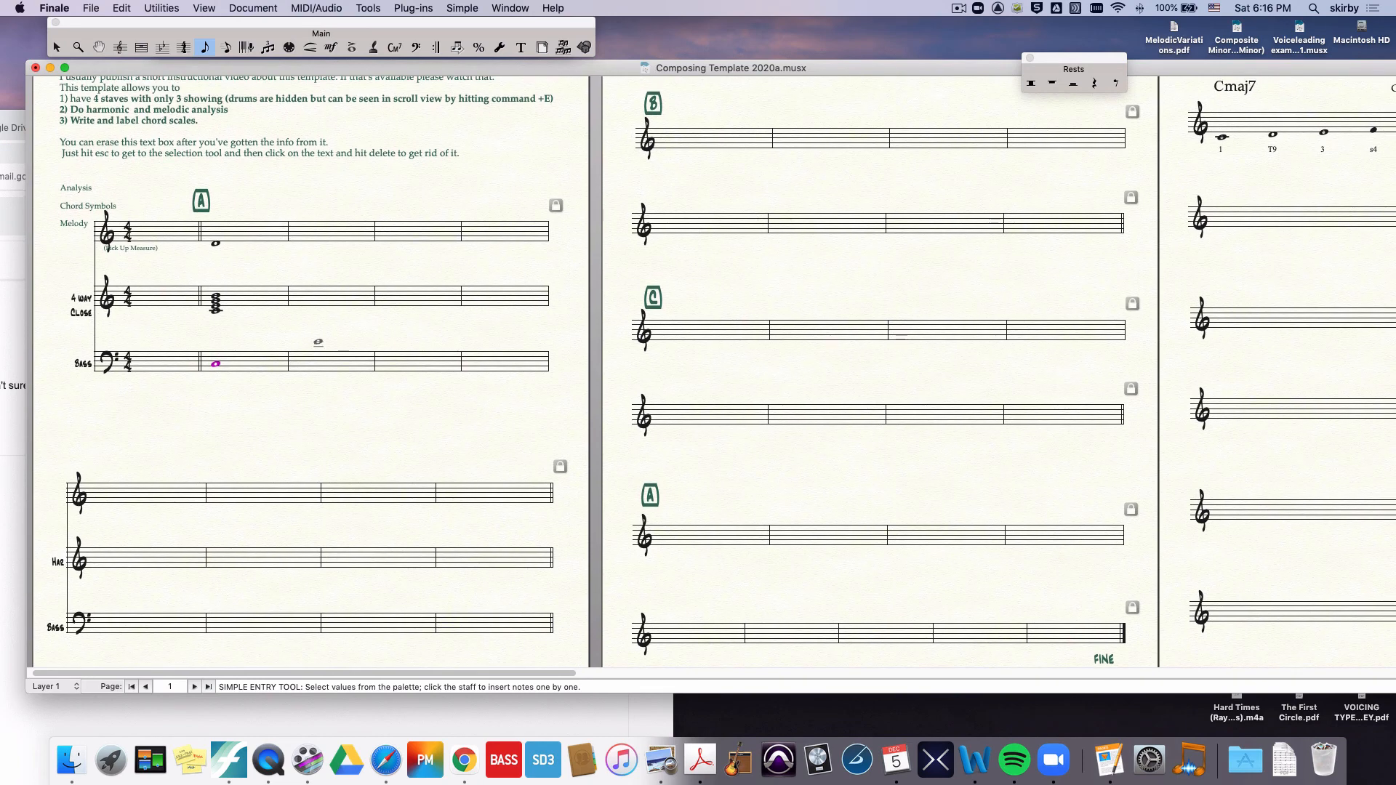
scroll(313, 345, "up", 2)
scroll(313, 342, "up", 1)
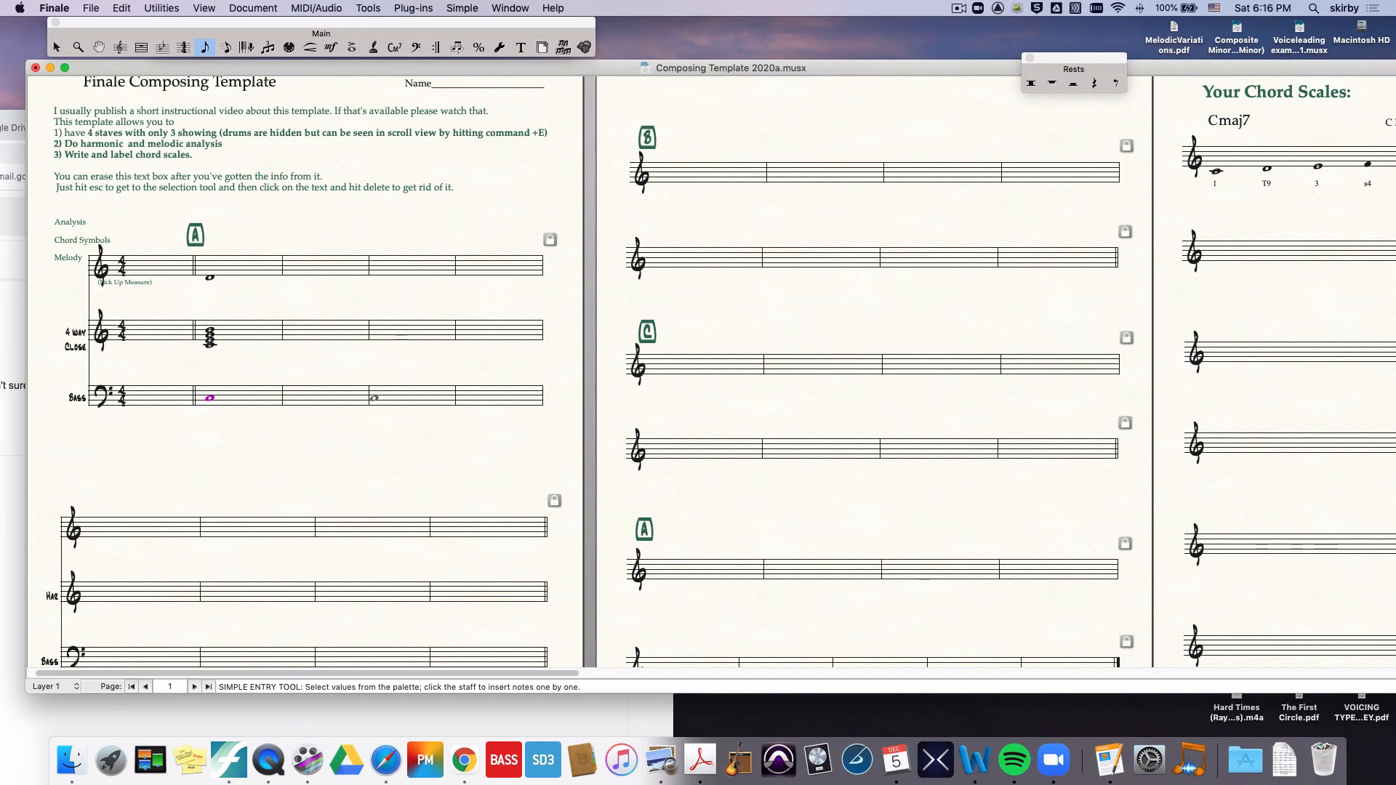
key("super+e")
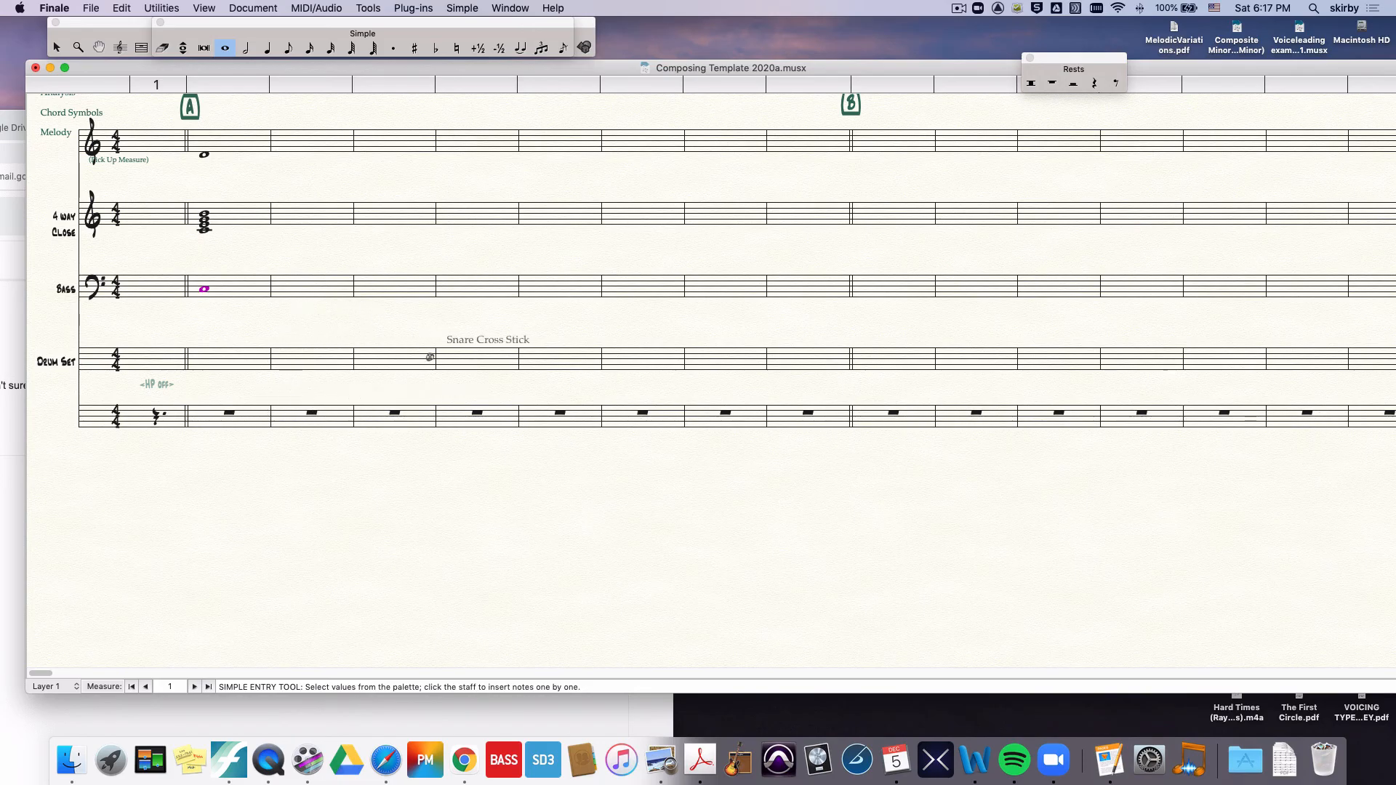
key("super+e")
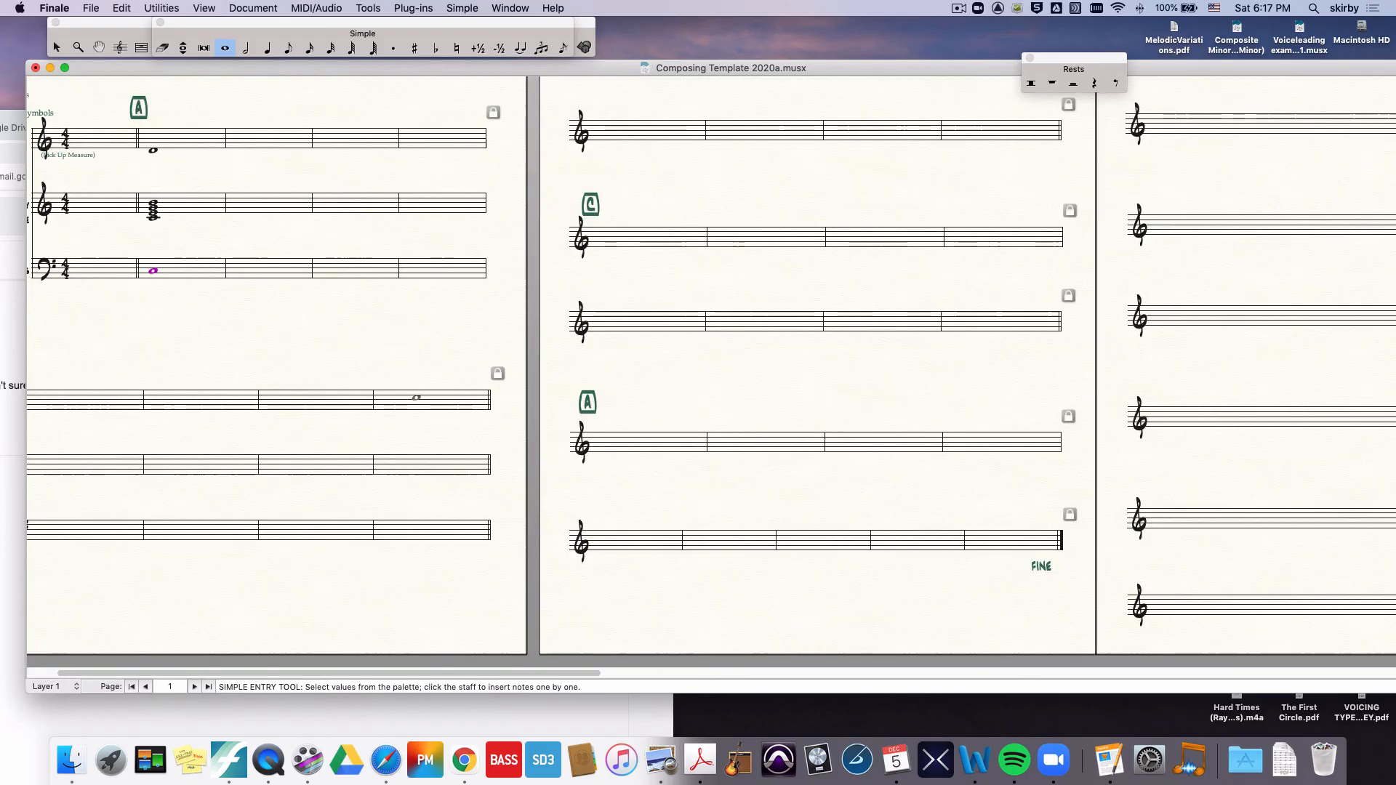
scroll(311, 369, "up", 3)
scroll(311, 369, "right", 3)
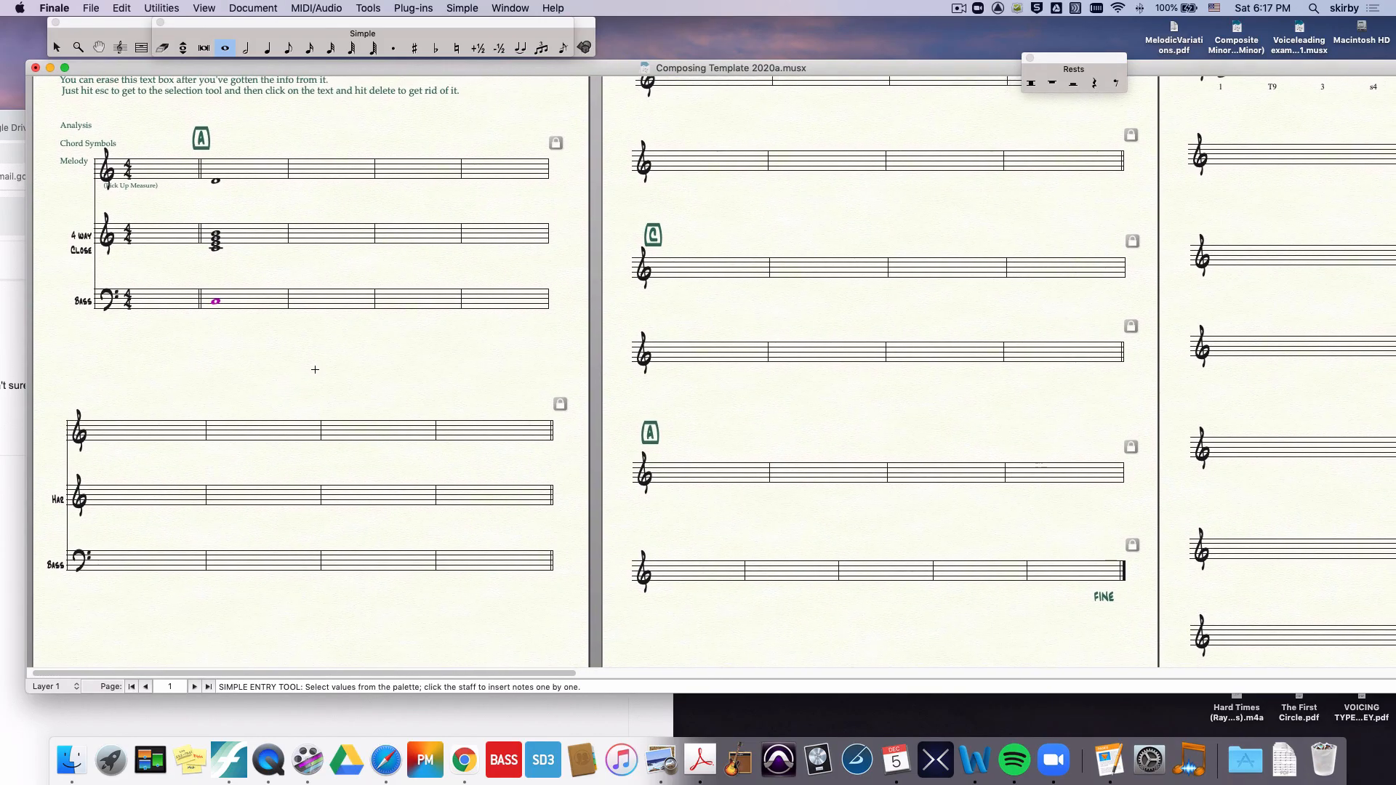
scroll(574, 307, "up", 1)
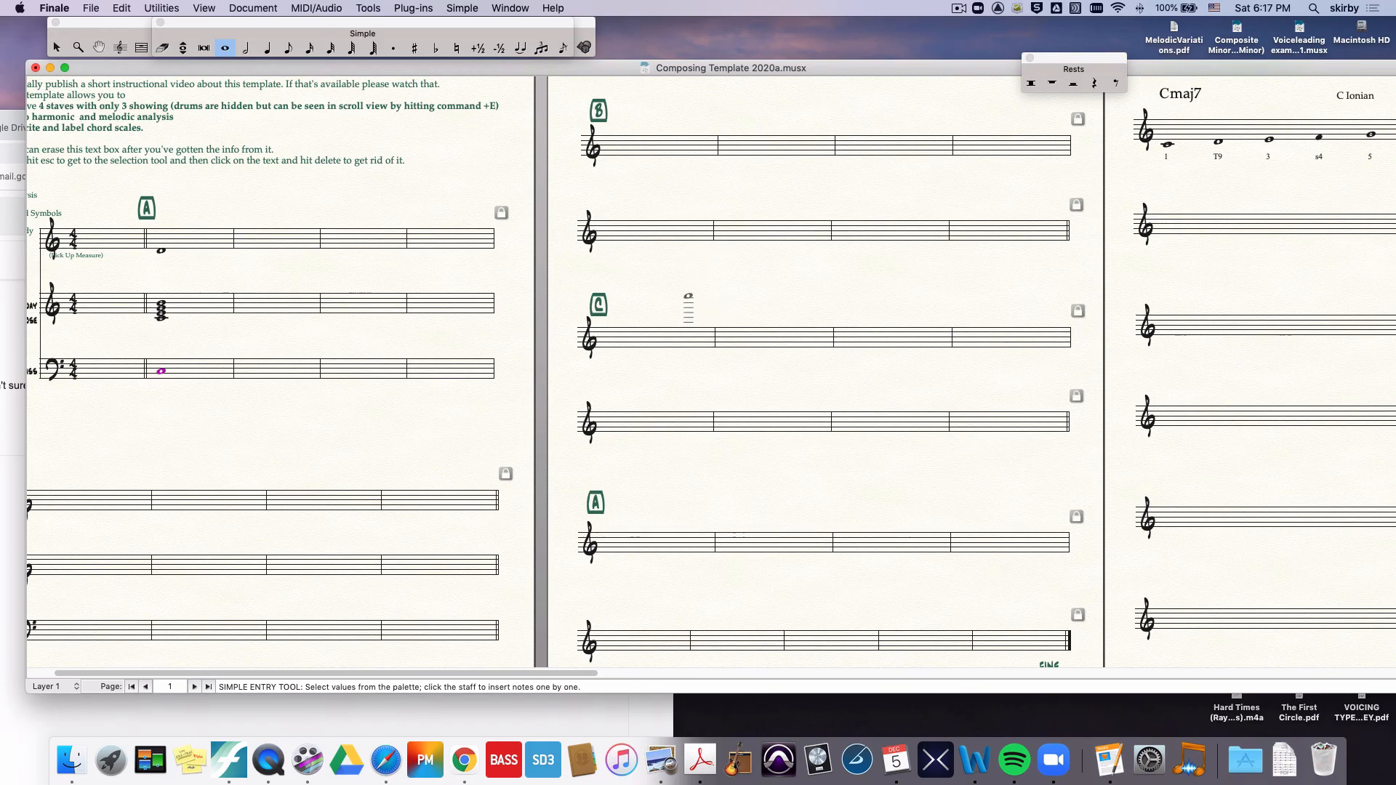
key("super+e")
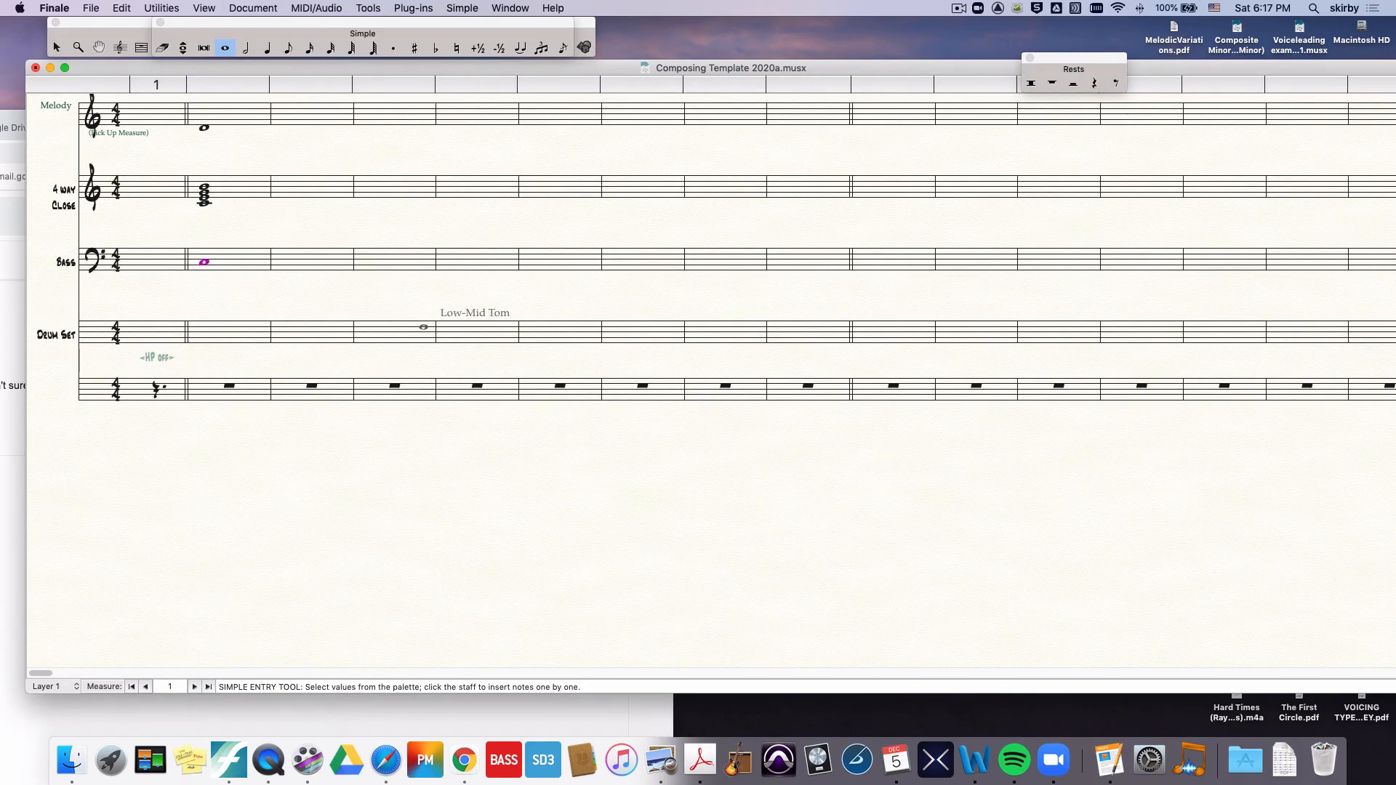
key("super+e")
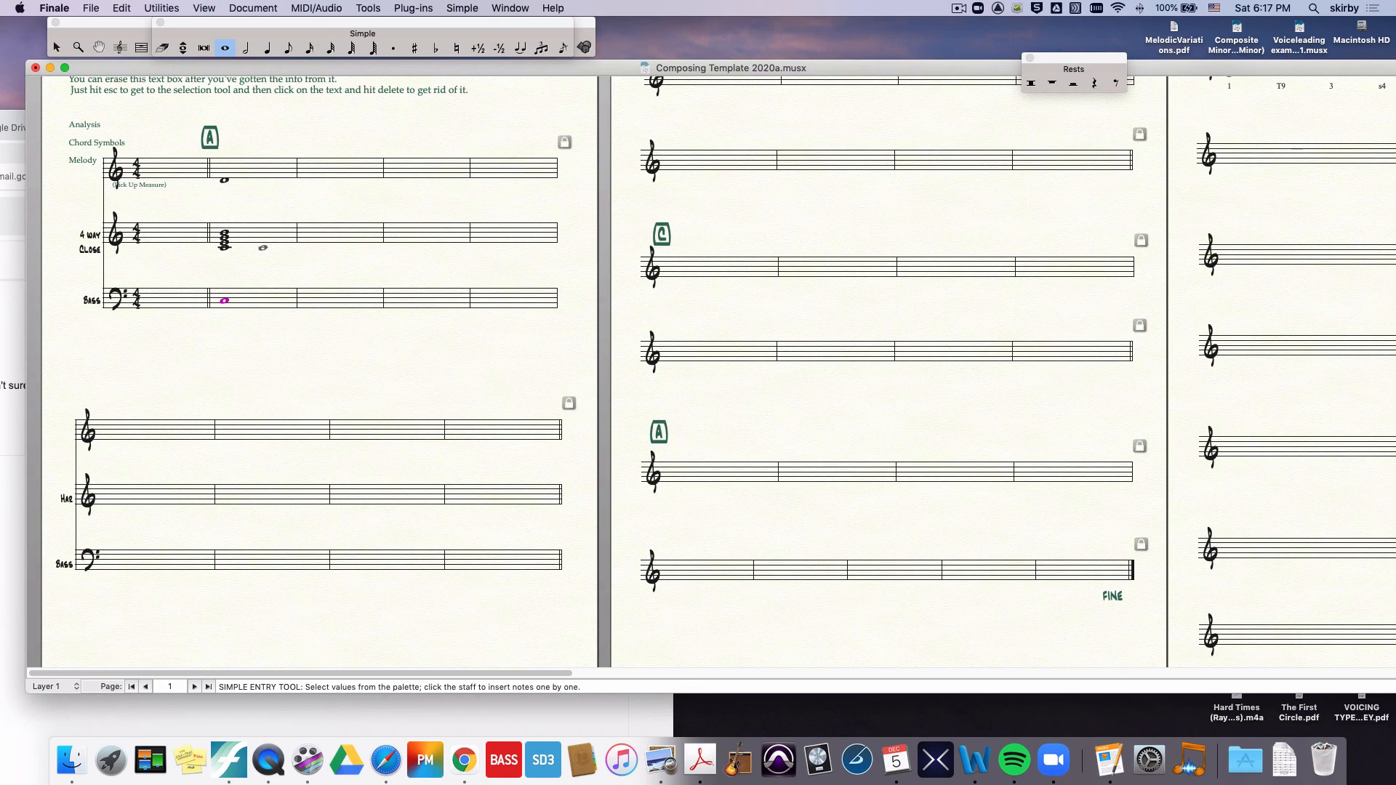
scroll(293, 350, "up", 3)
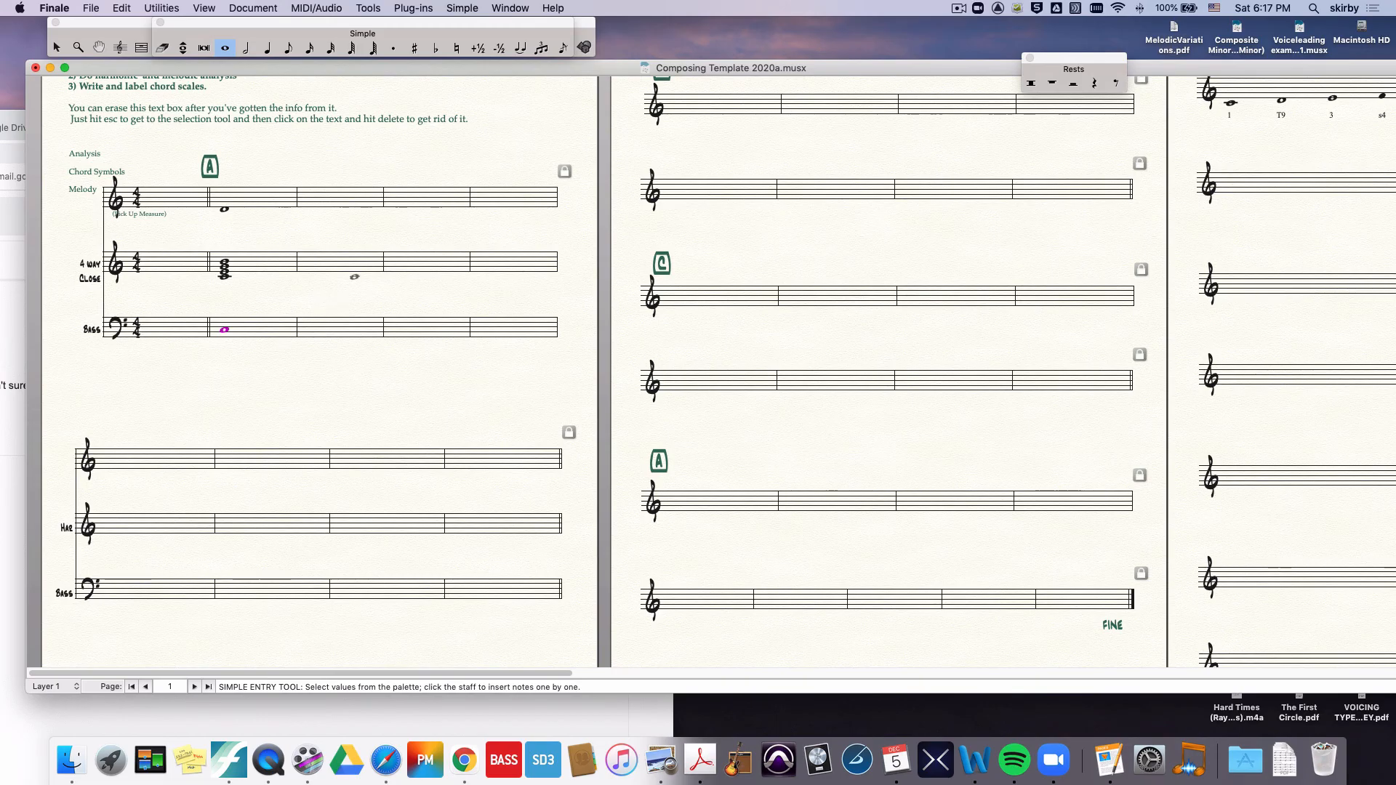
Step: Move the Main tool palette clear of the Simple Entry palette and activate the Staff tool
key("Escape")
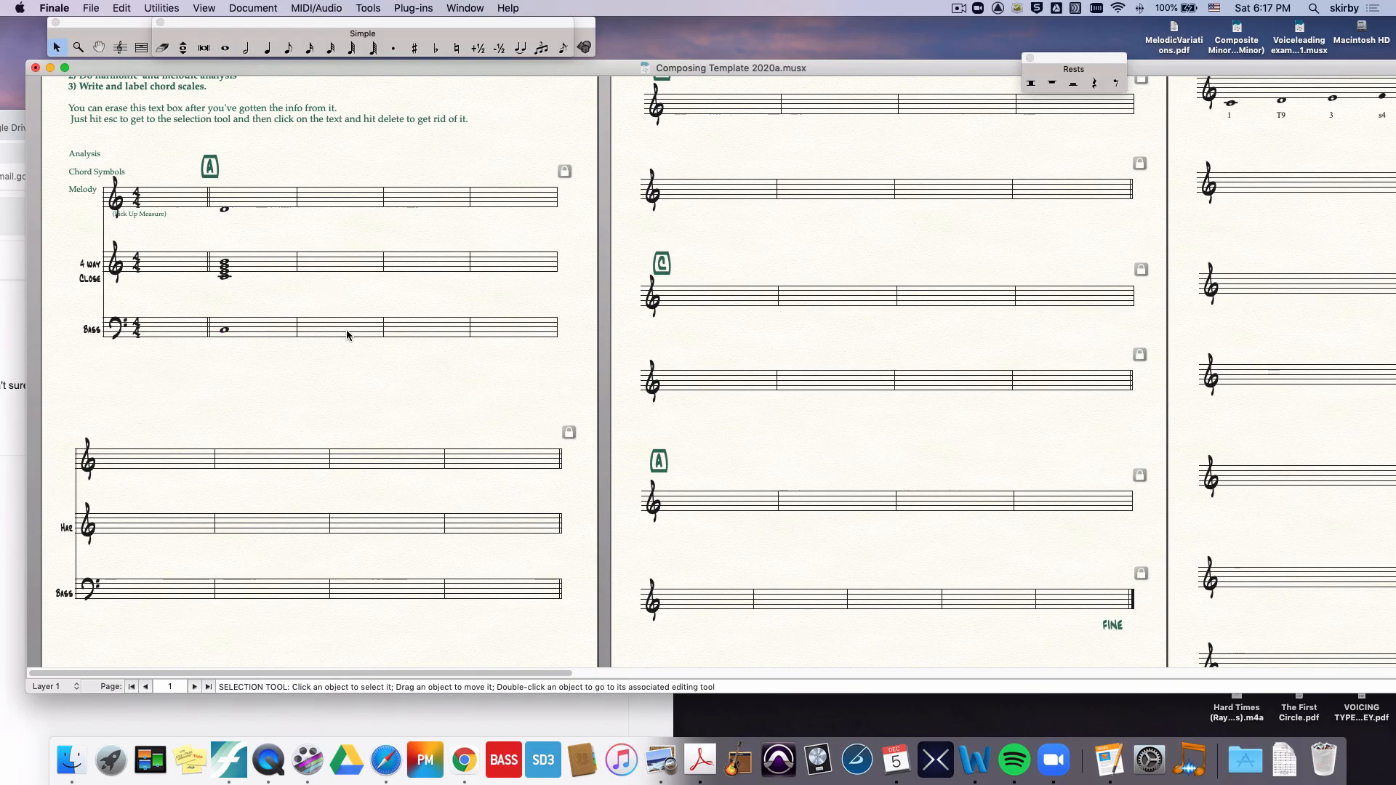
left_click_drag(139, 30, 157, 81)
left_click(137, 99)
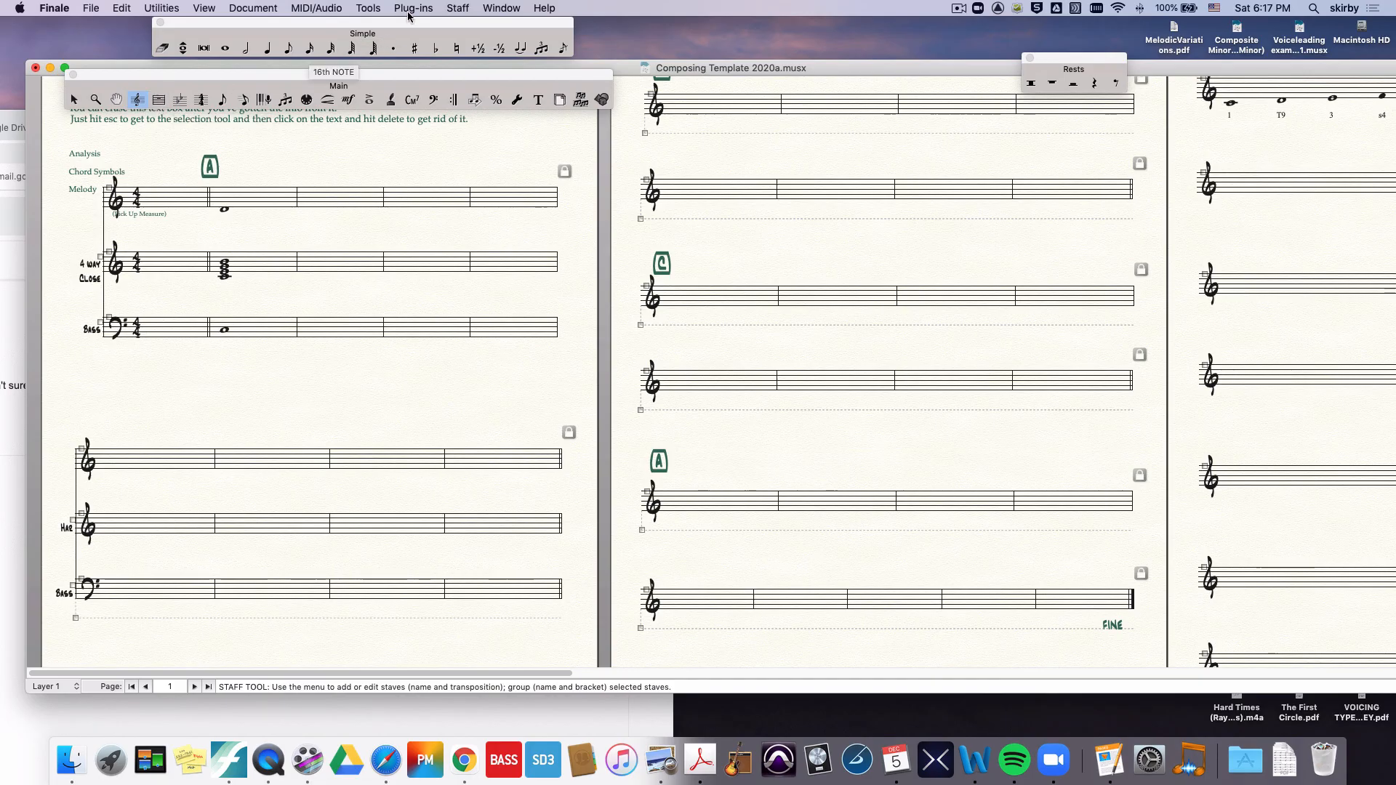
left_click(457, 8)
mouse_move(492, 12)
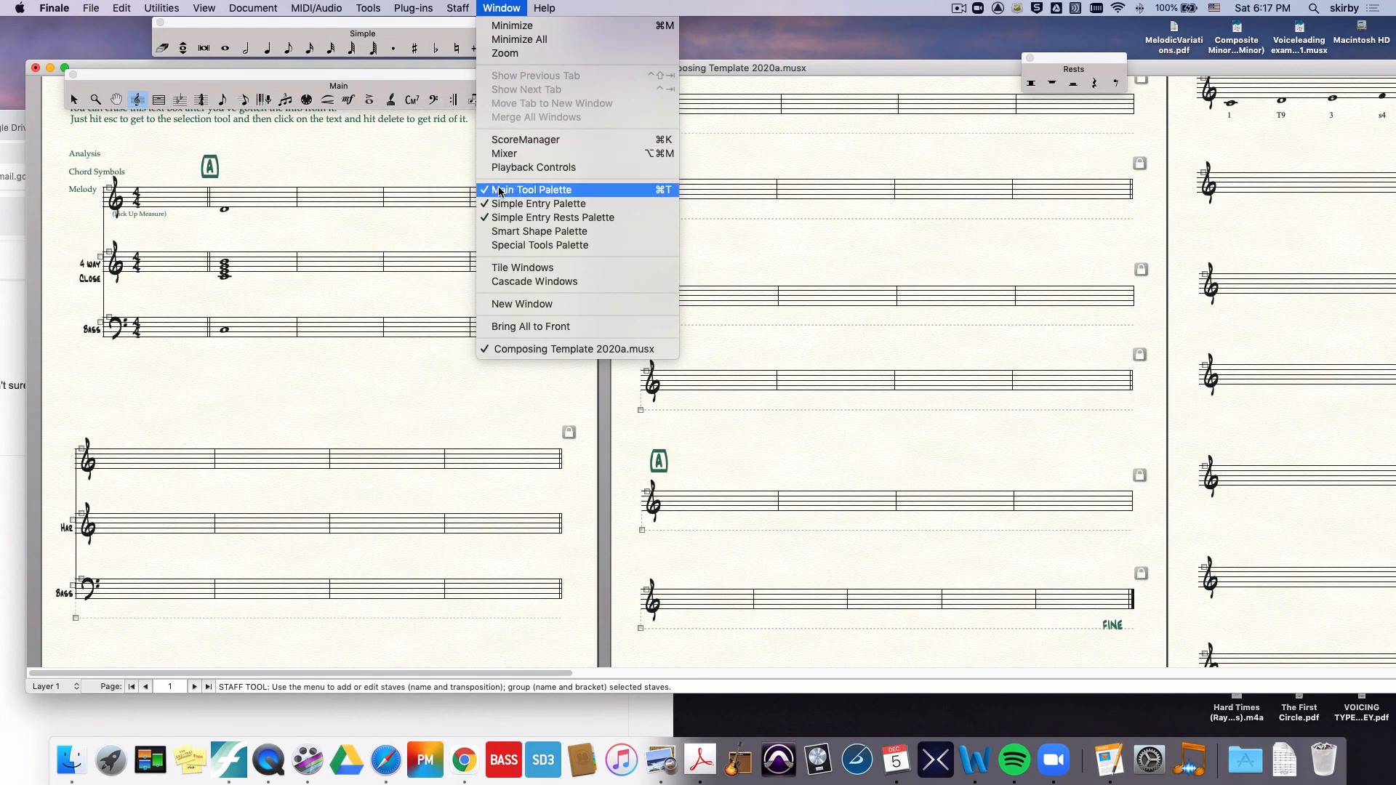
left_click(261, 77)
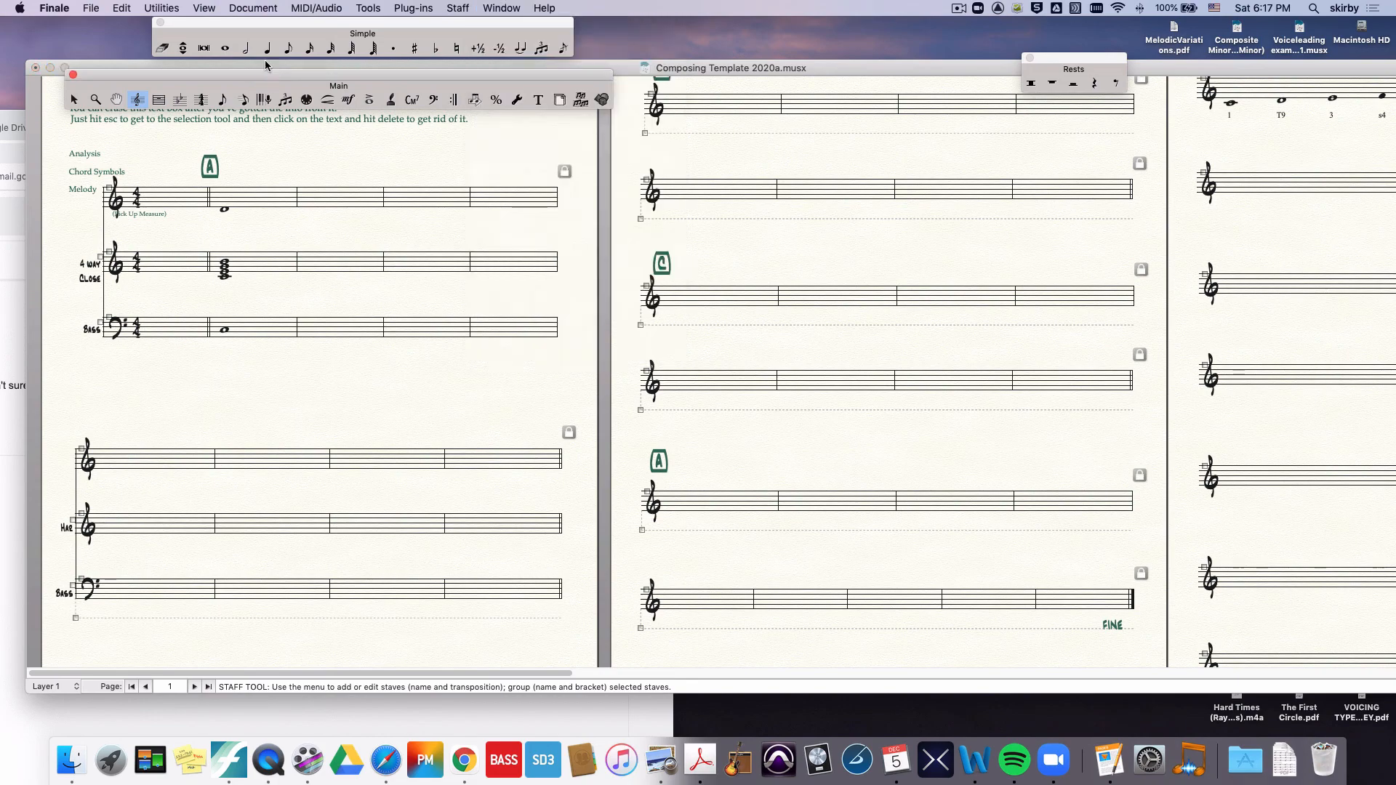
left_click(366, 8)
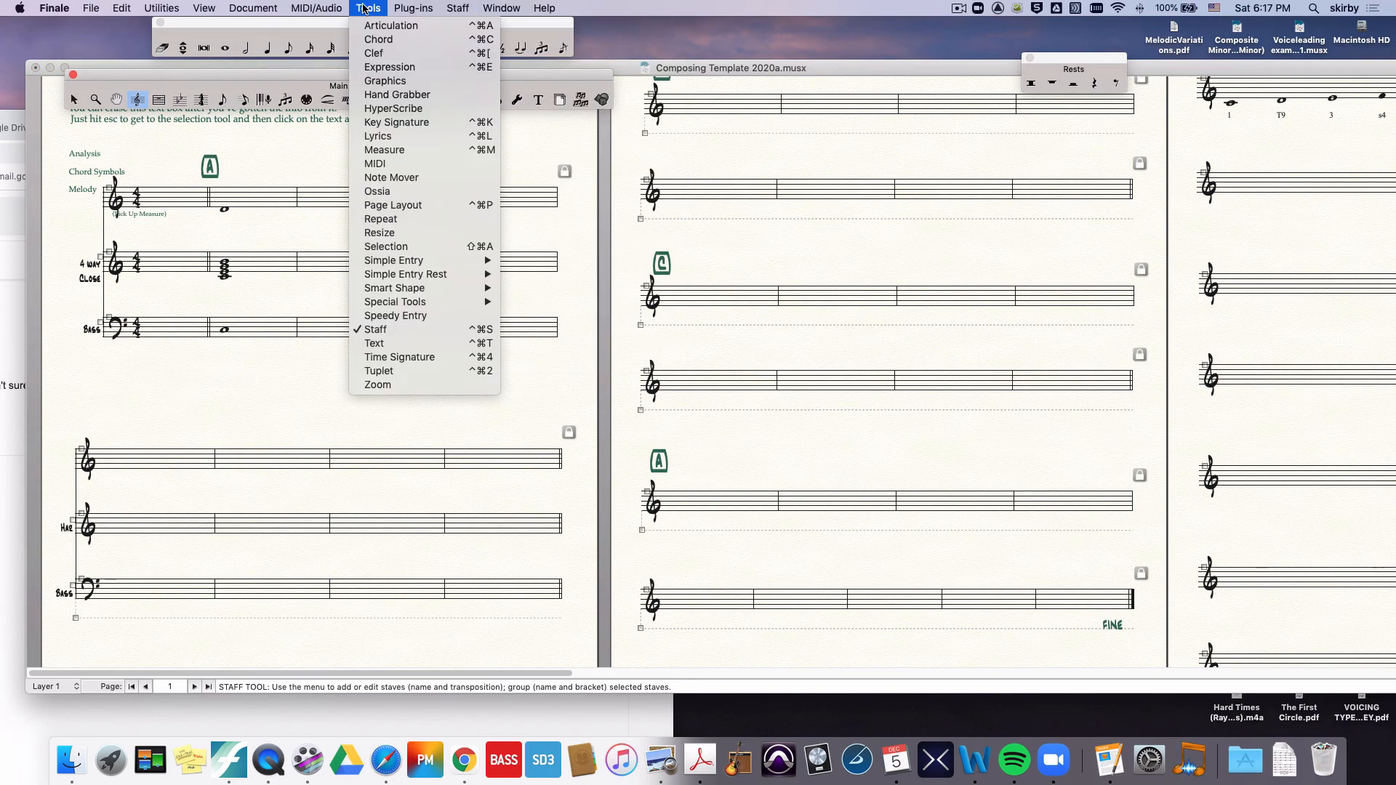
left_click(231, 230)
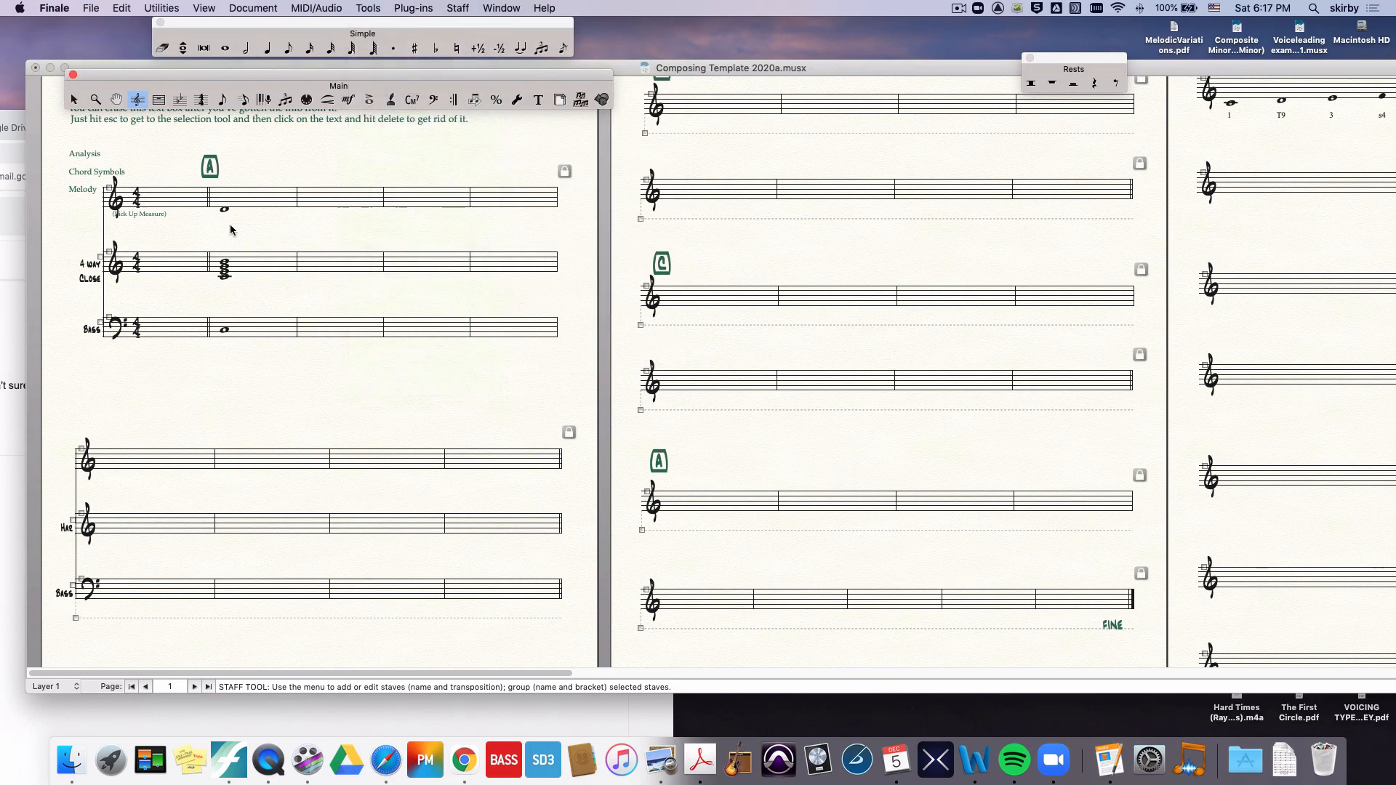
left_click(241, 227)
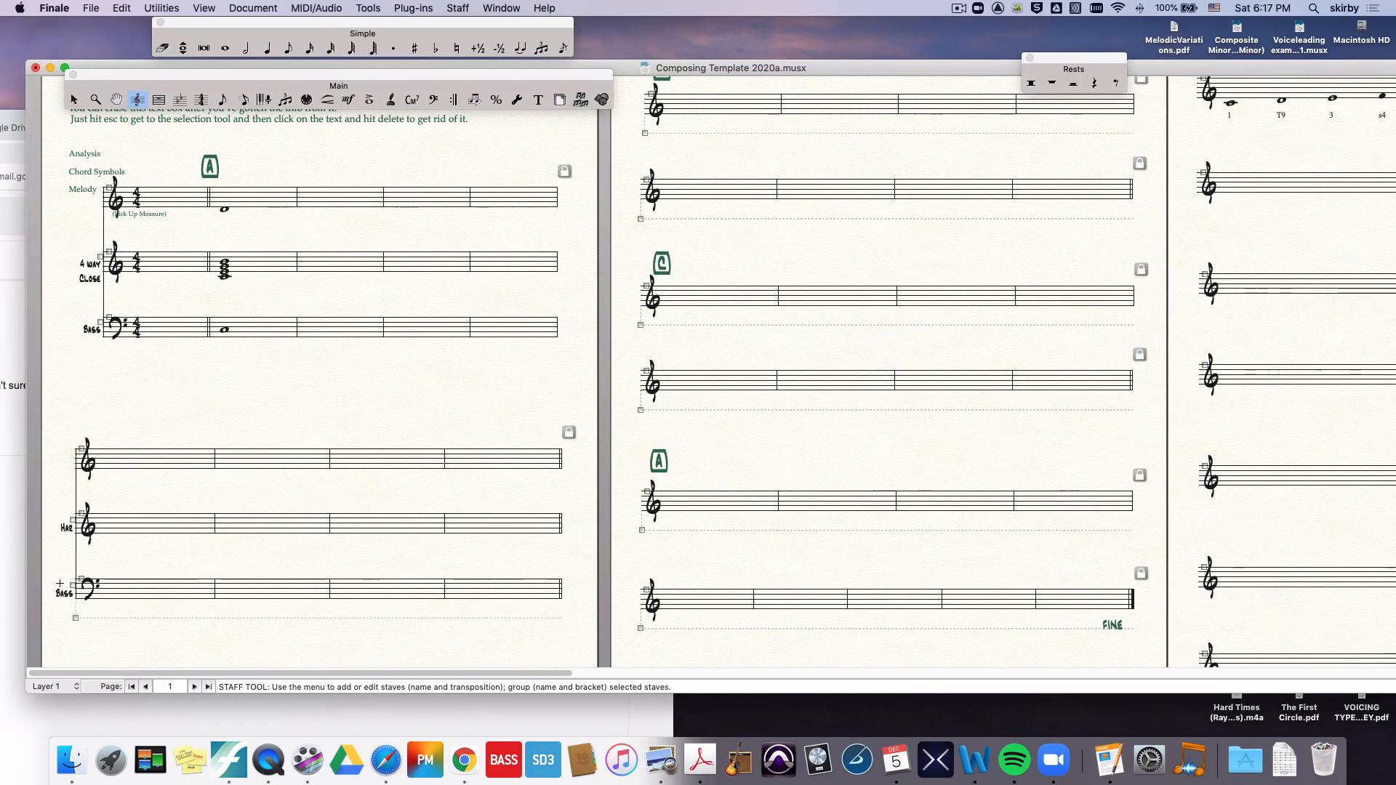
Step: Try Force Hide Staff (Collapse) on the bass staff of the second system and undo it
left_click(126, 589)
double_click(434, 586)
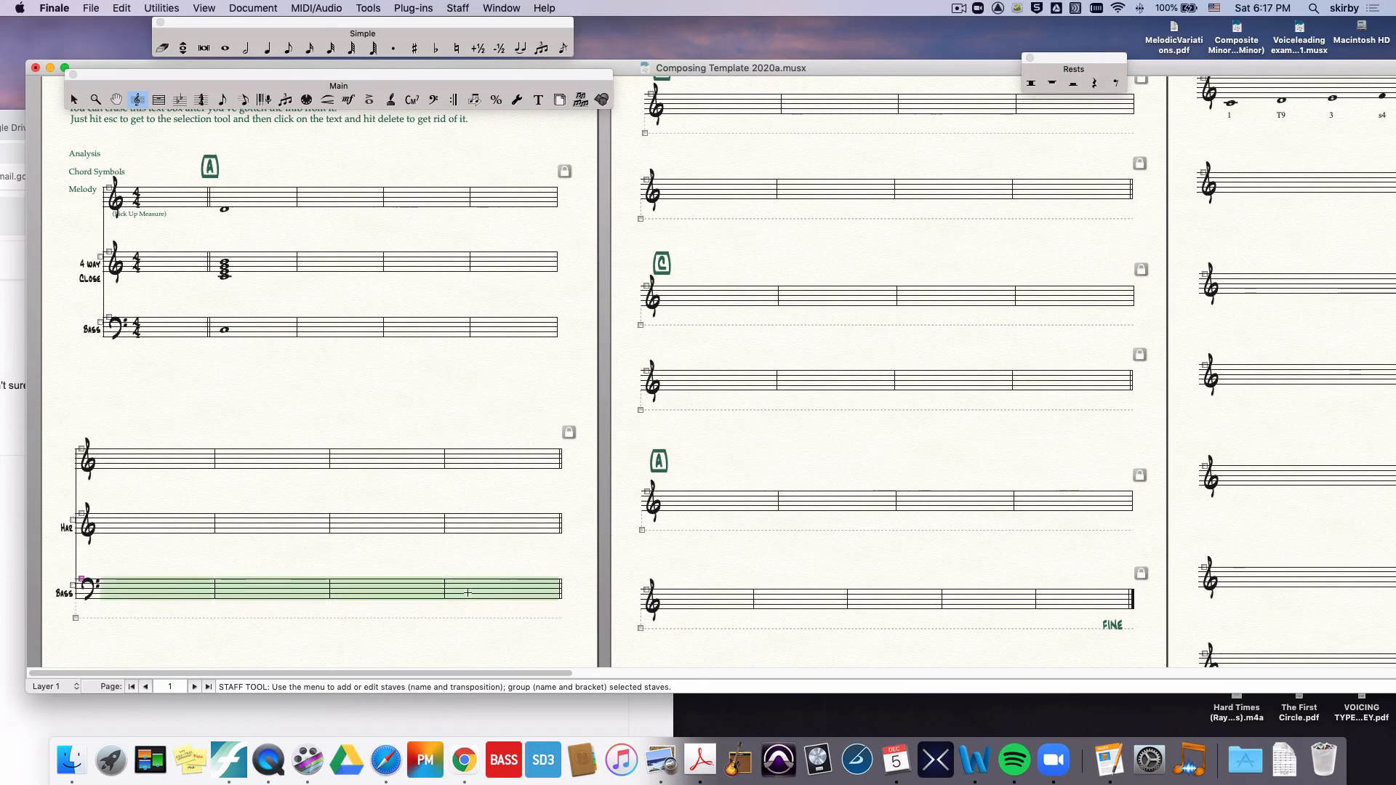
right_click(152, 586)
scroll(156, 597, "down", 3)
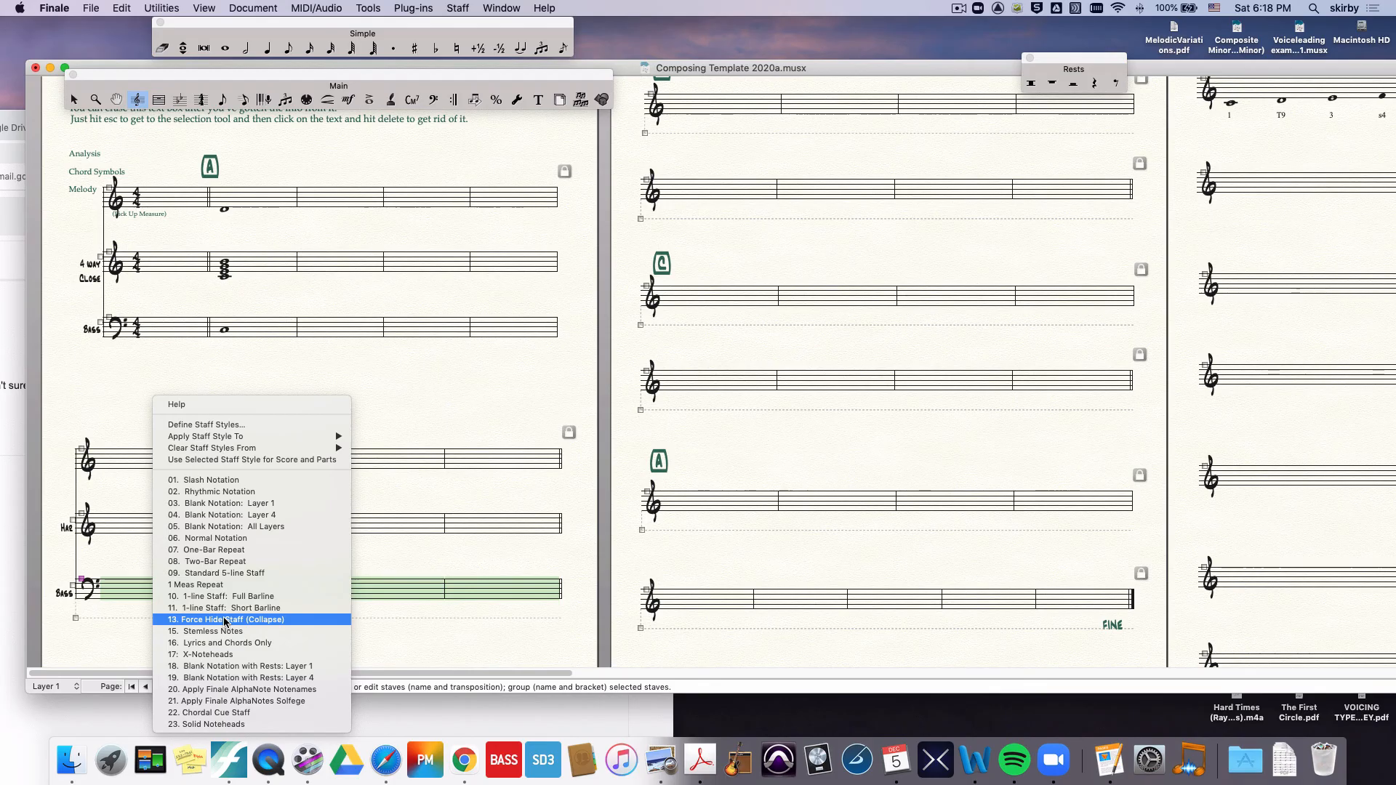
left_click(226, 620)
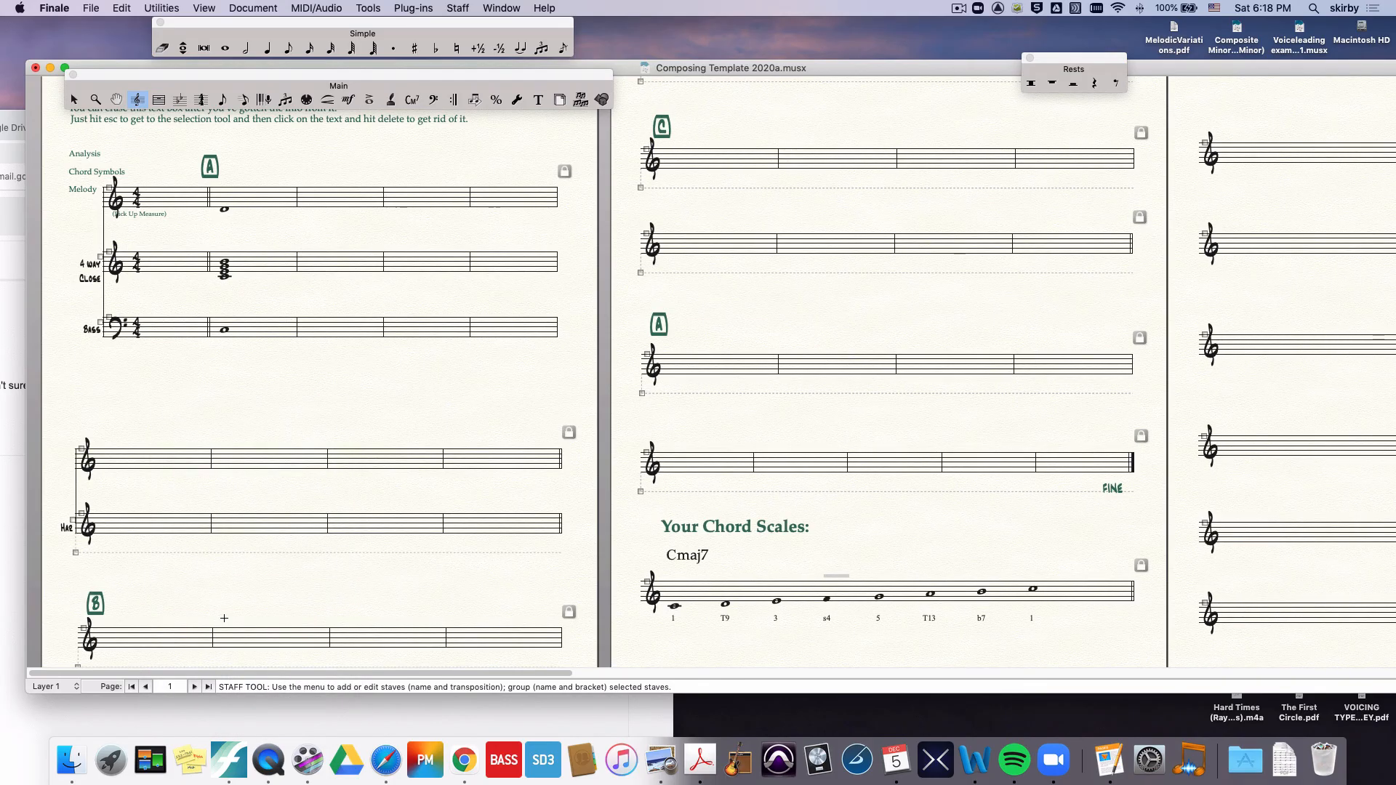
key("super+z")
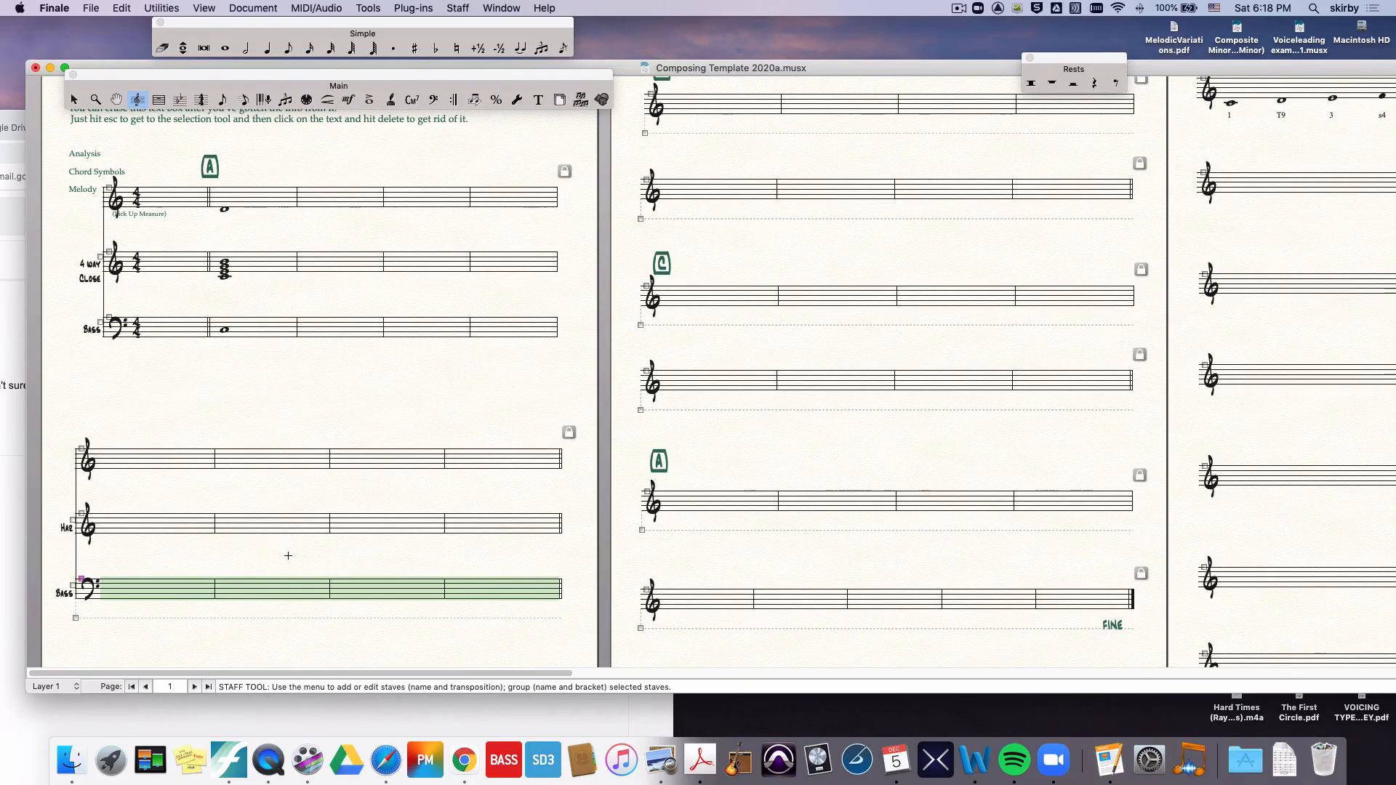
Step: In scroll view, select the whole drum set staff, view its options for clearing staff styles, and return to page view
key("super+e")
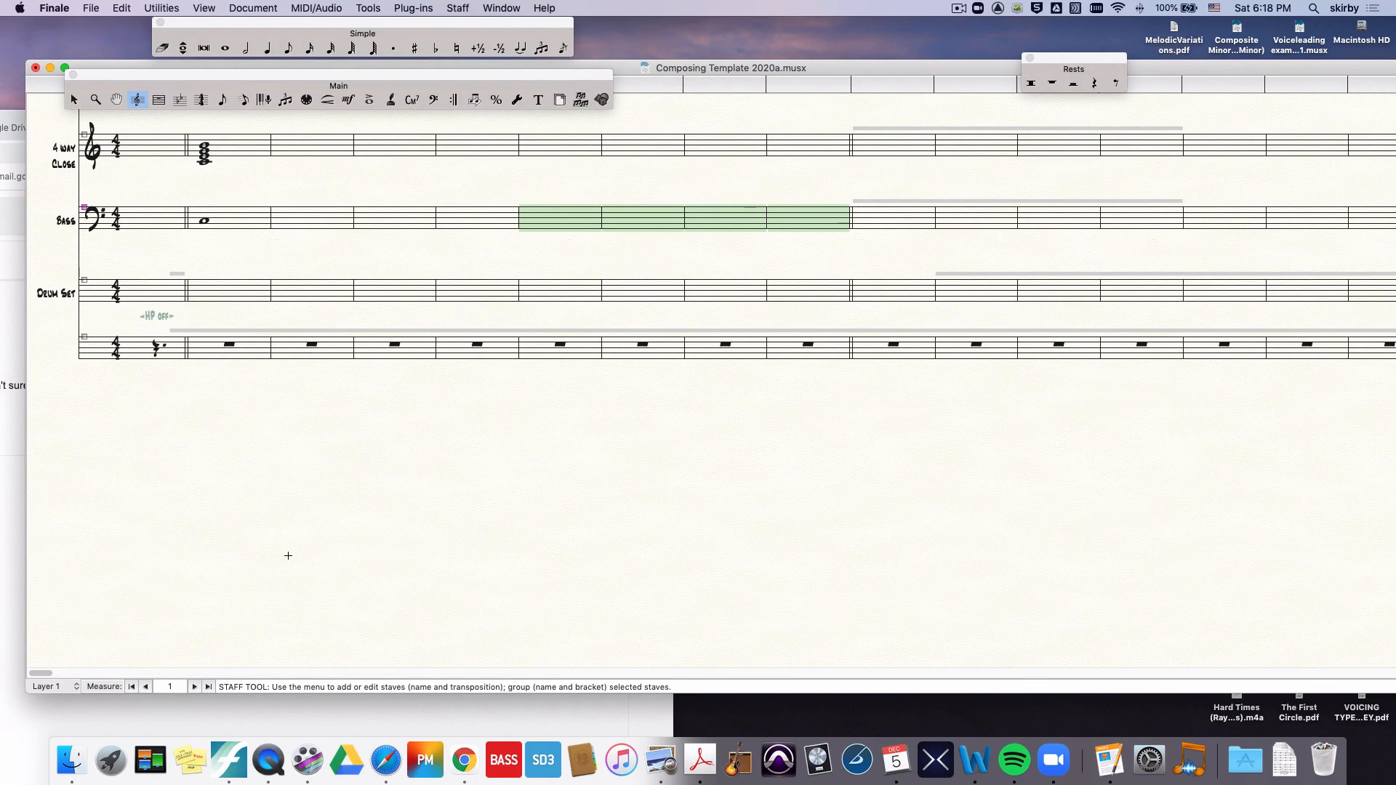
left_click(67, 342)
left_click(65, 291)
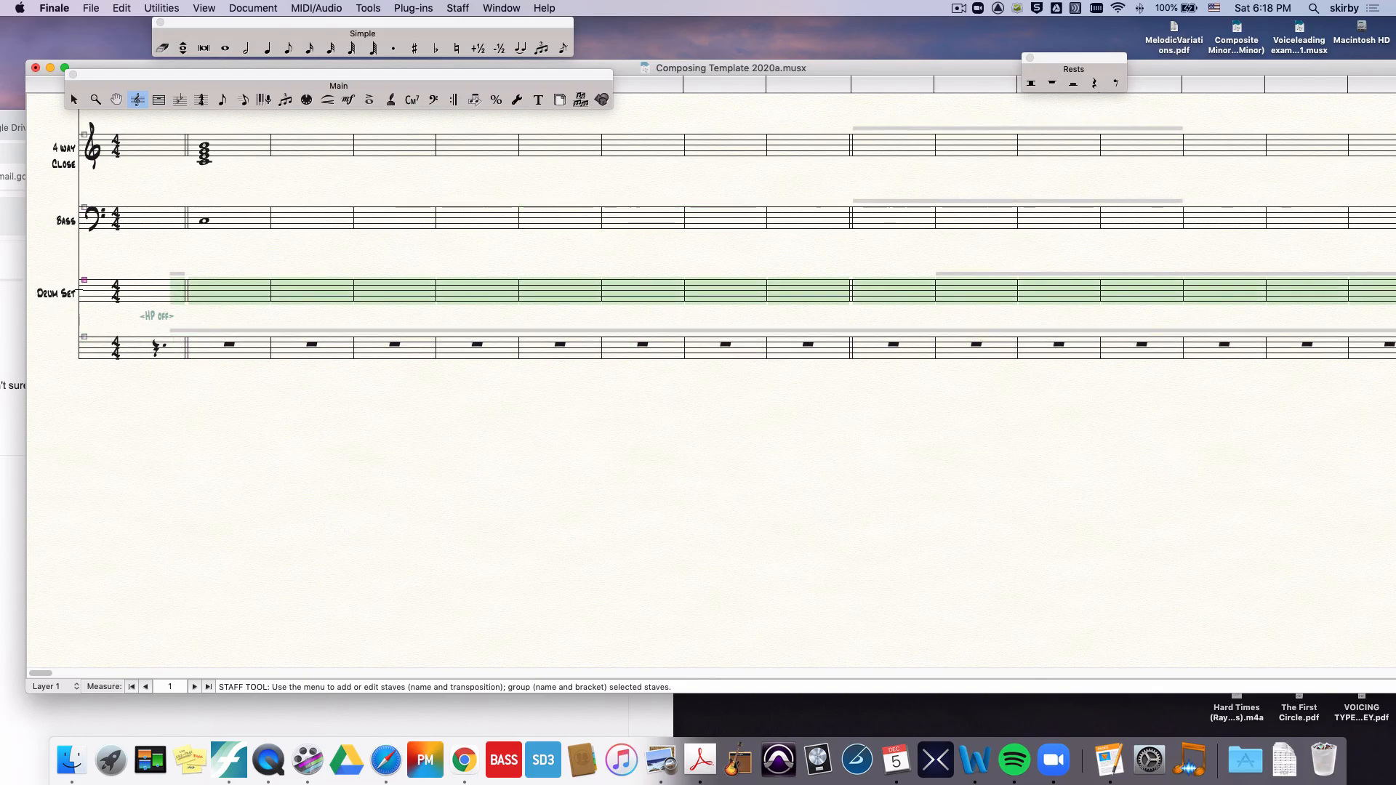
right_click(217, 289)
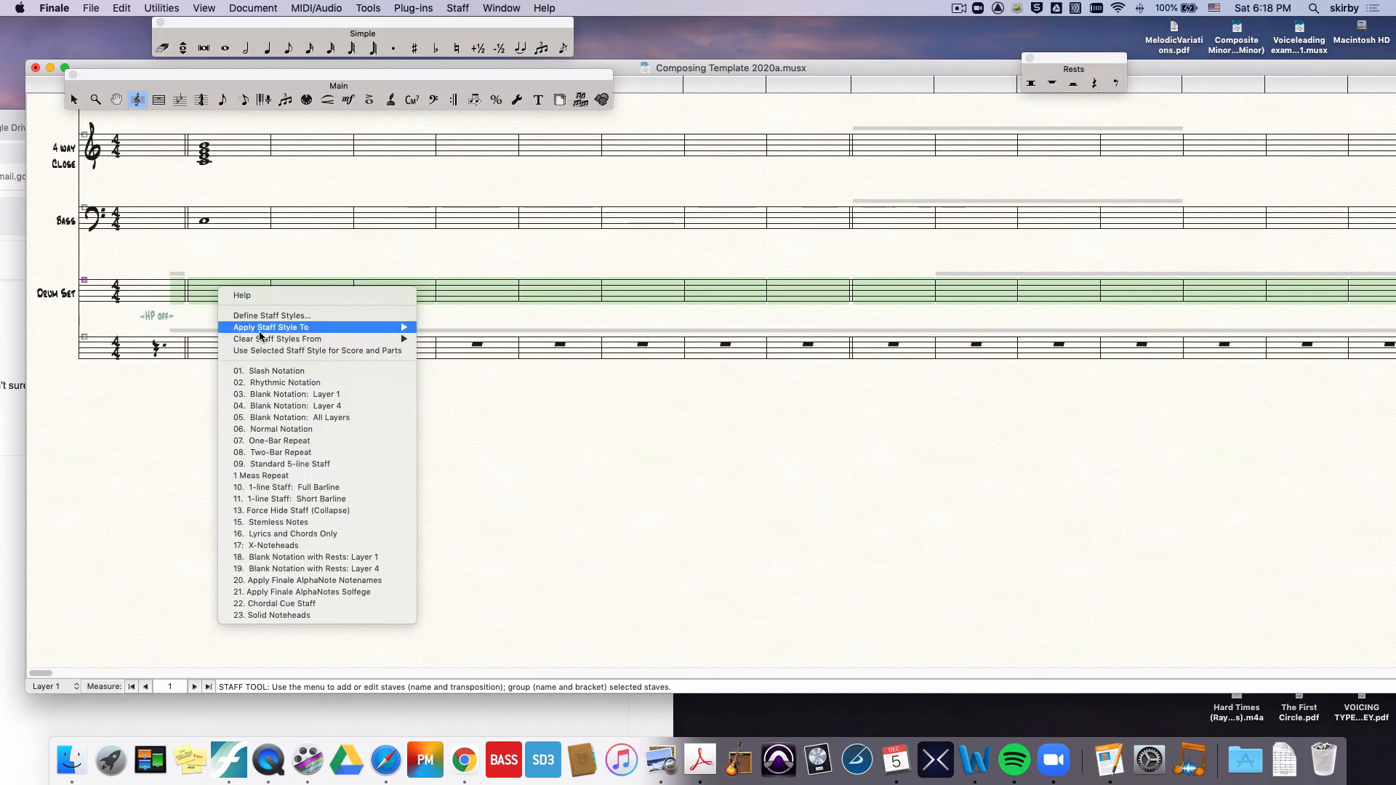
mouse_move(266, 339)
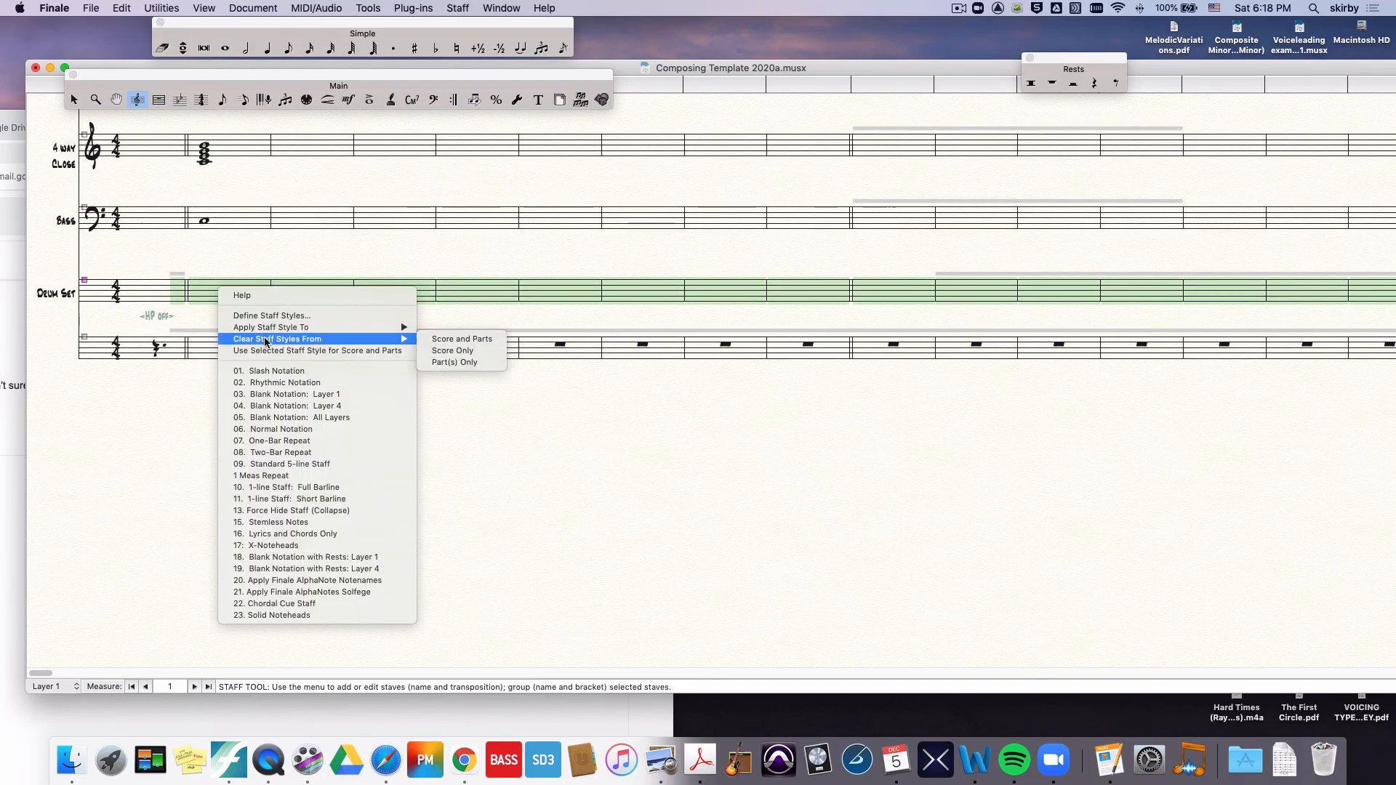
left_click(459, 339)
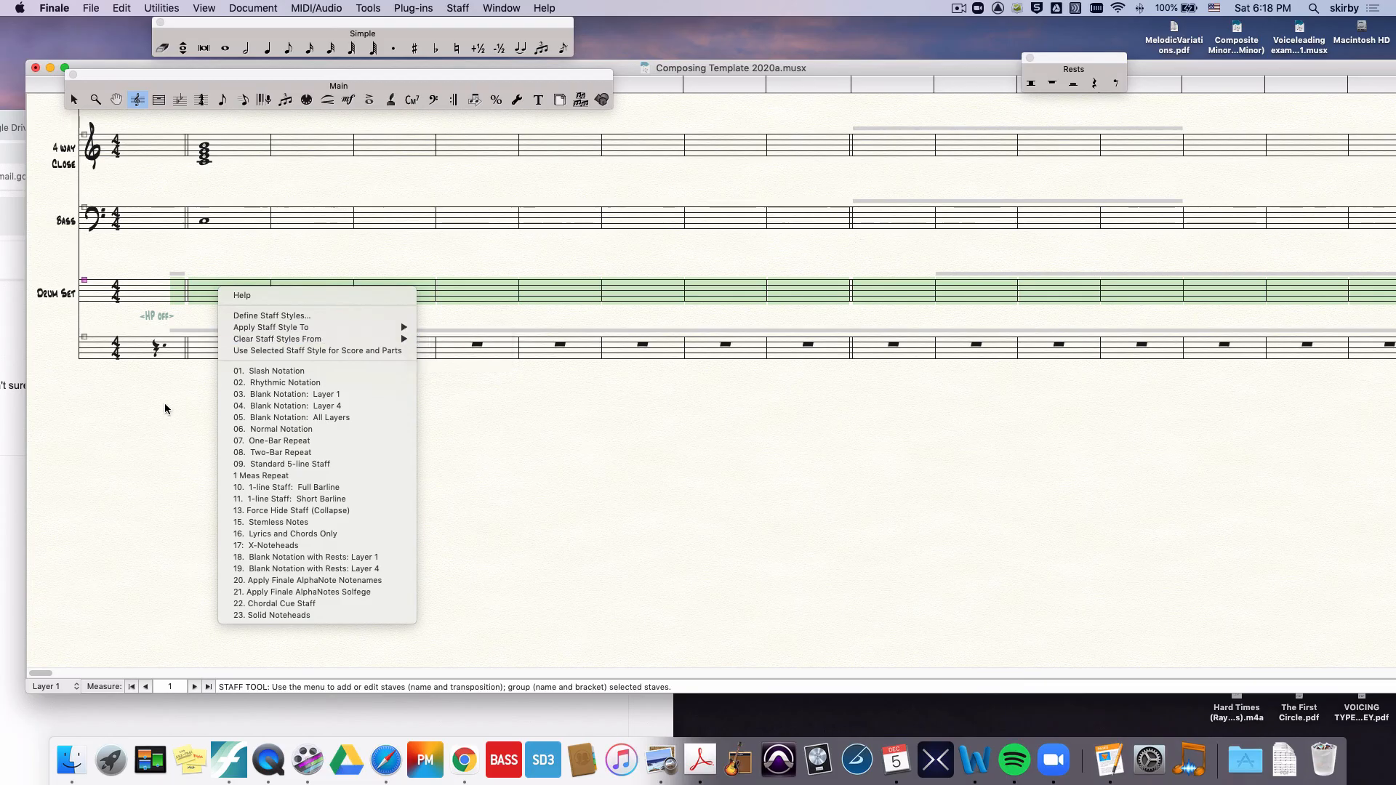
key("super+e")
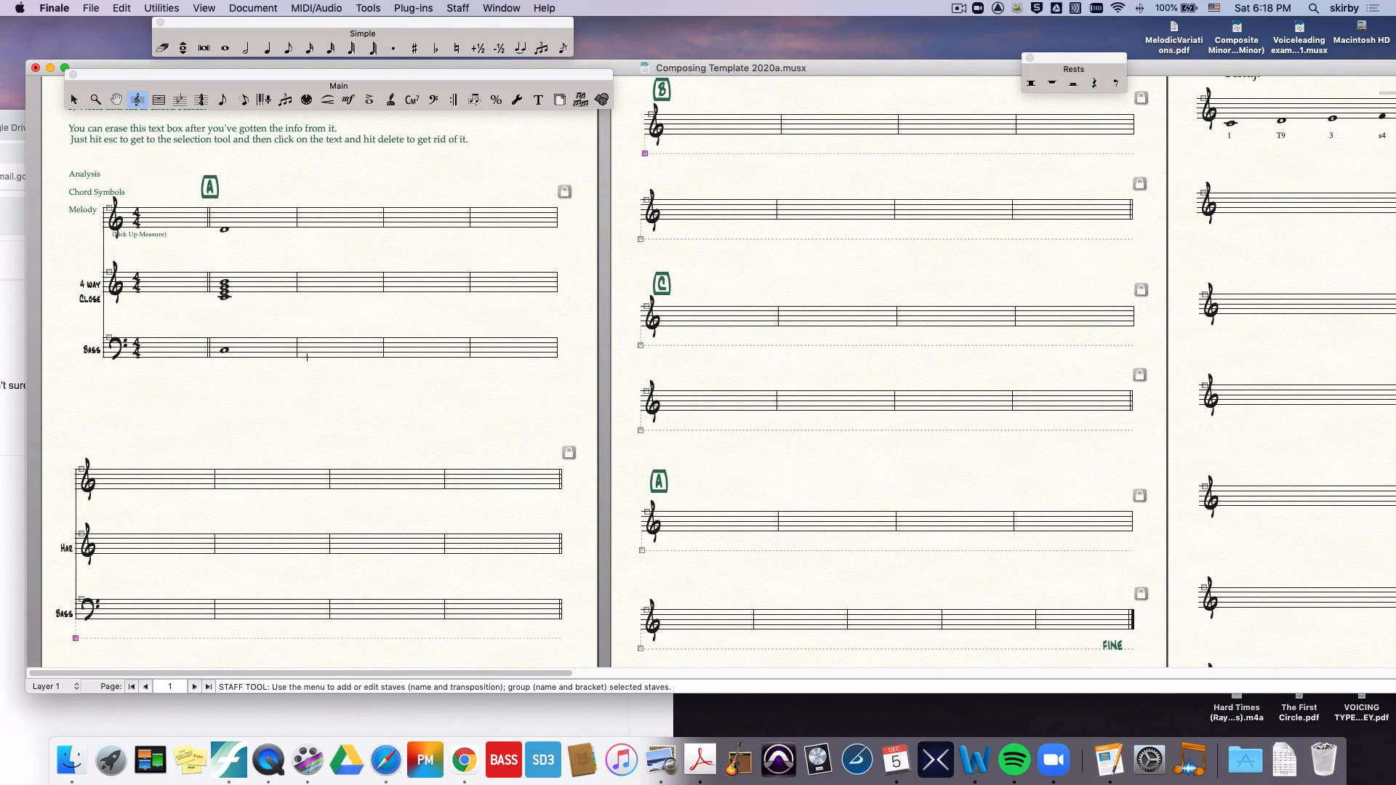
Step: Enter a whole note A on the bass staff in the second measure of section A
scroll(141, 267, "up", 3)
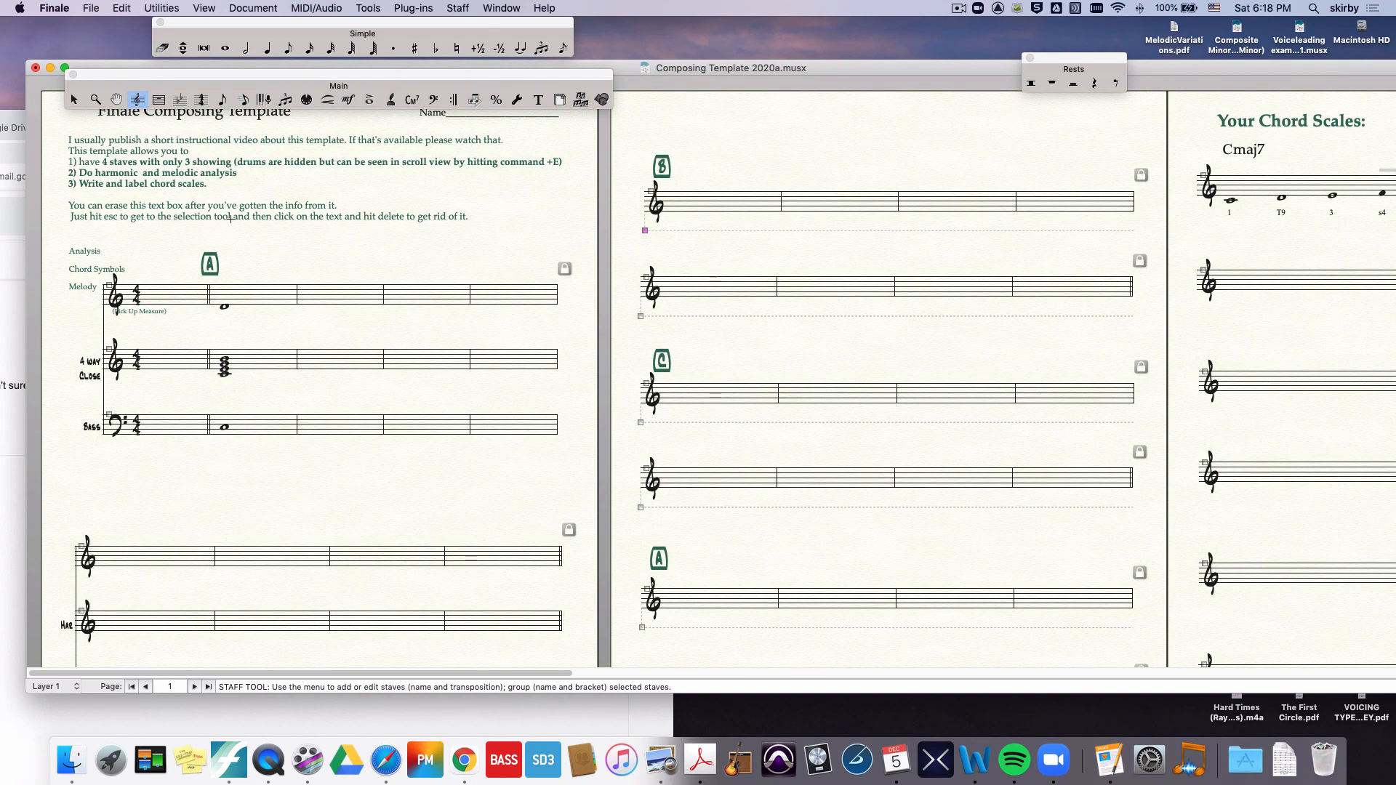
scroll(230, 219, "down", 1)
scroll(240, 276, "down", 1)
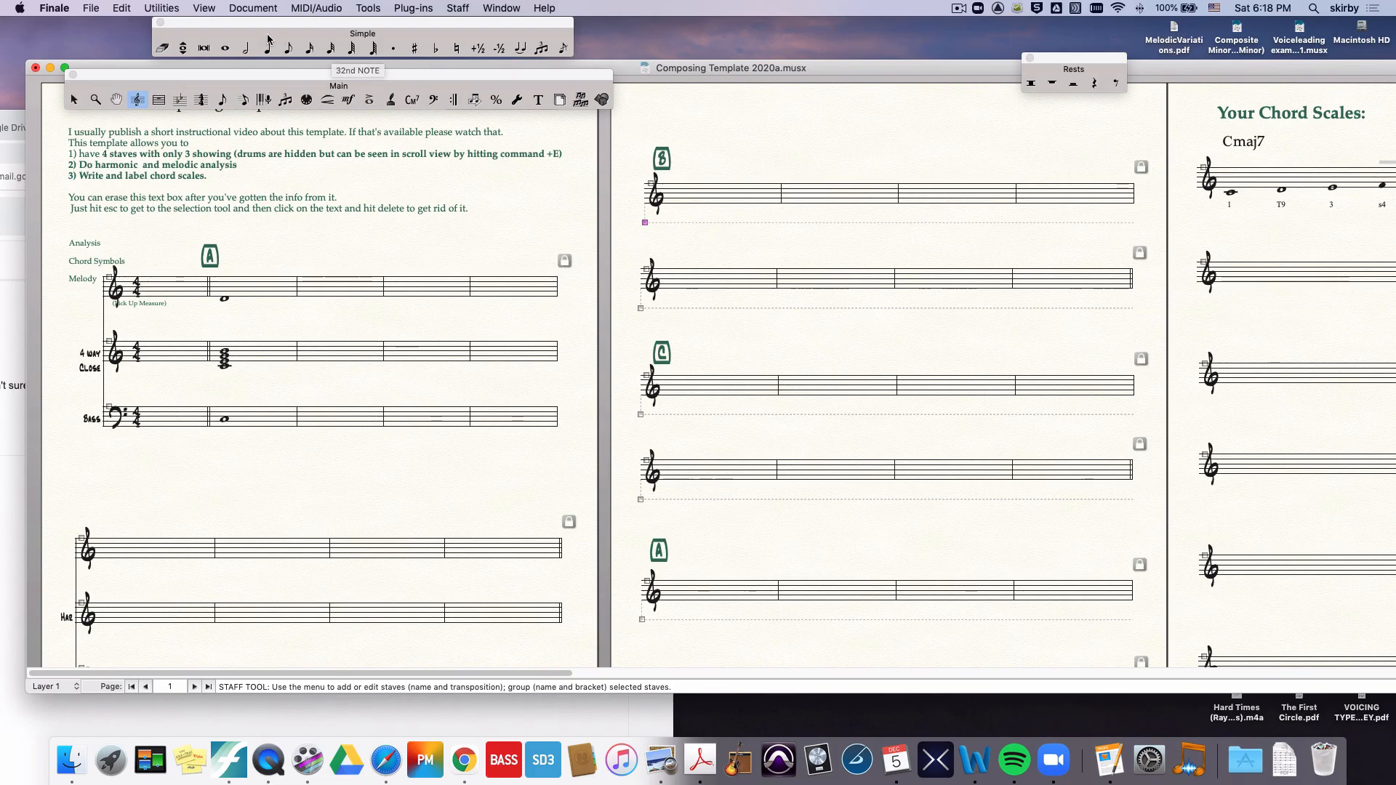
left_click(227, 48)
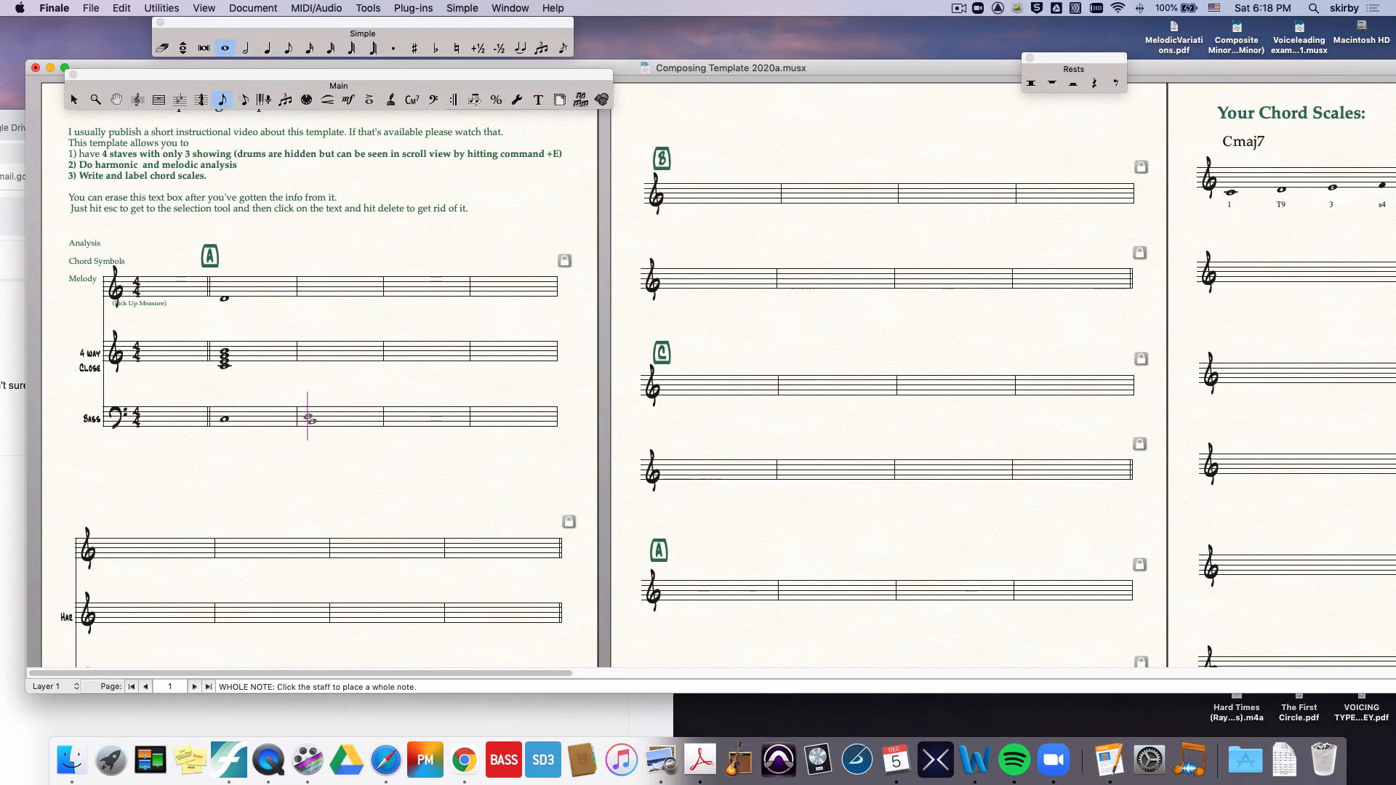
left_click(309, 423)
Step: In section A's second measure, build a C sharp, E, G, B whole-note chord on the 4 Way Close staff and add a melody whole note E
left_click(311, 366)
left_click(311, 361)
left_click(311, 355)
left_click(311, 351)
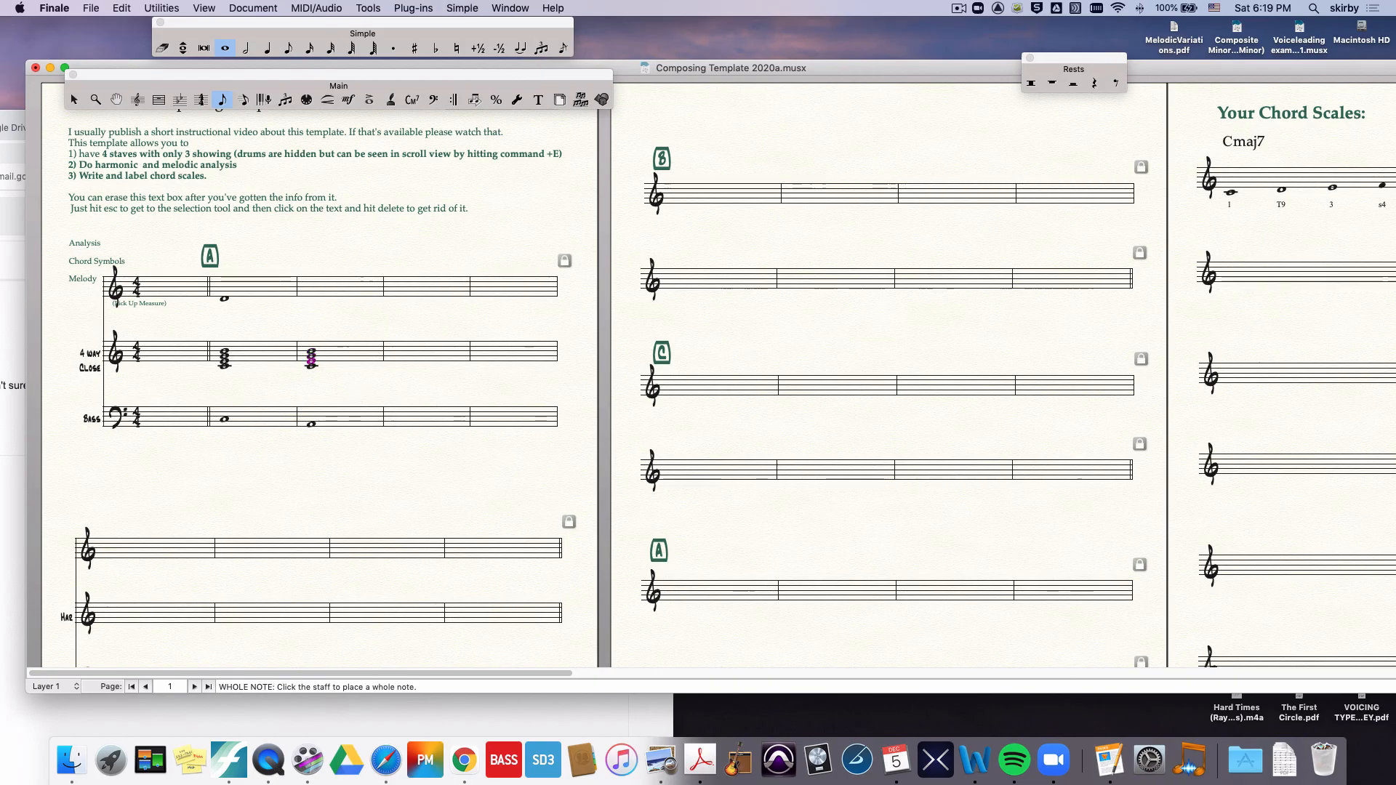
key("plus")
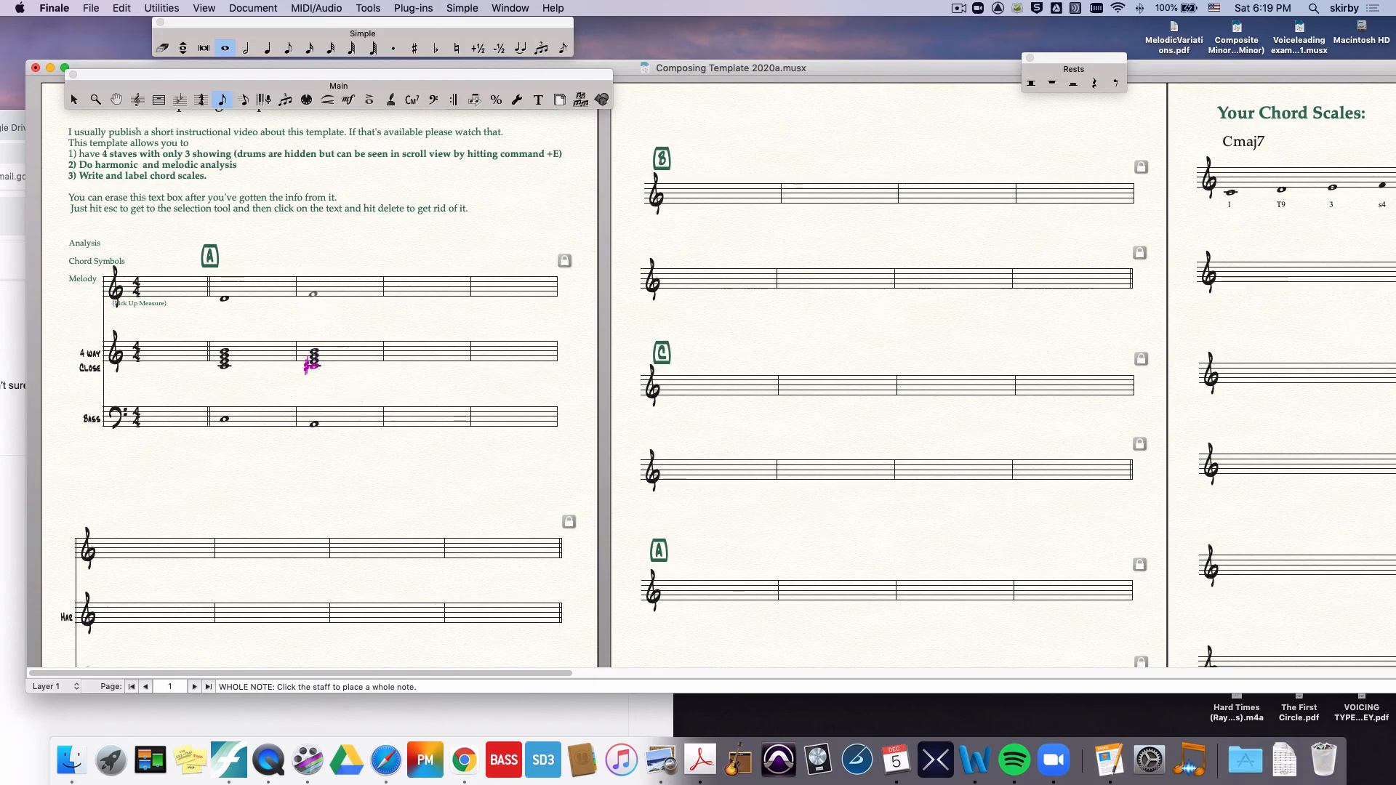
left_click(312, 293)
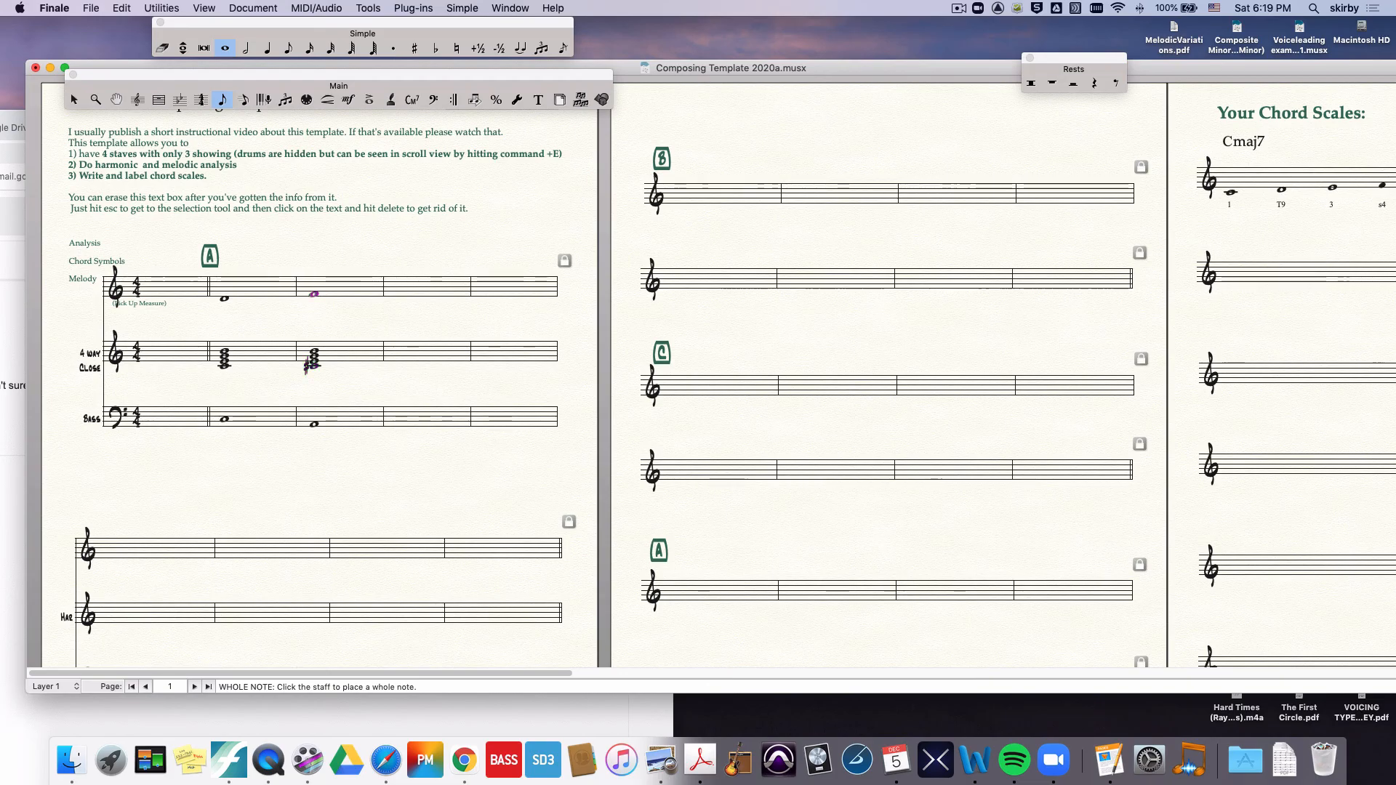
left_click_drag(313, 294, 314, 296)
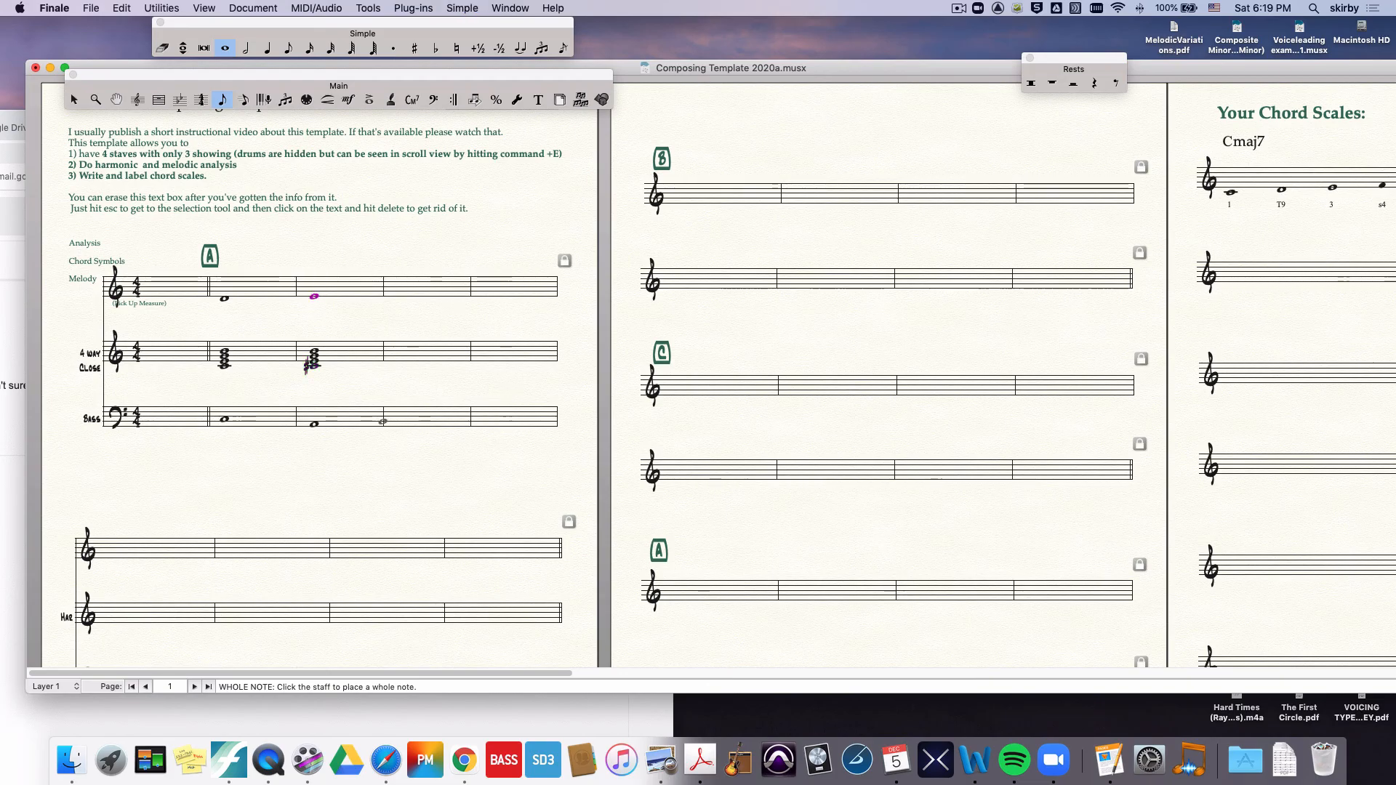
Step: Fill section A's third measure with a bass whole note D, a stacked whole-note chord on the 4 Way Close staff and a melody whole note F
left_click(396, 416)
left_click(398, 368)
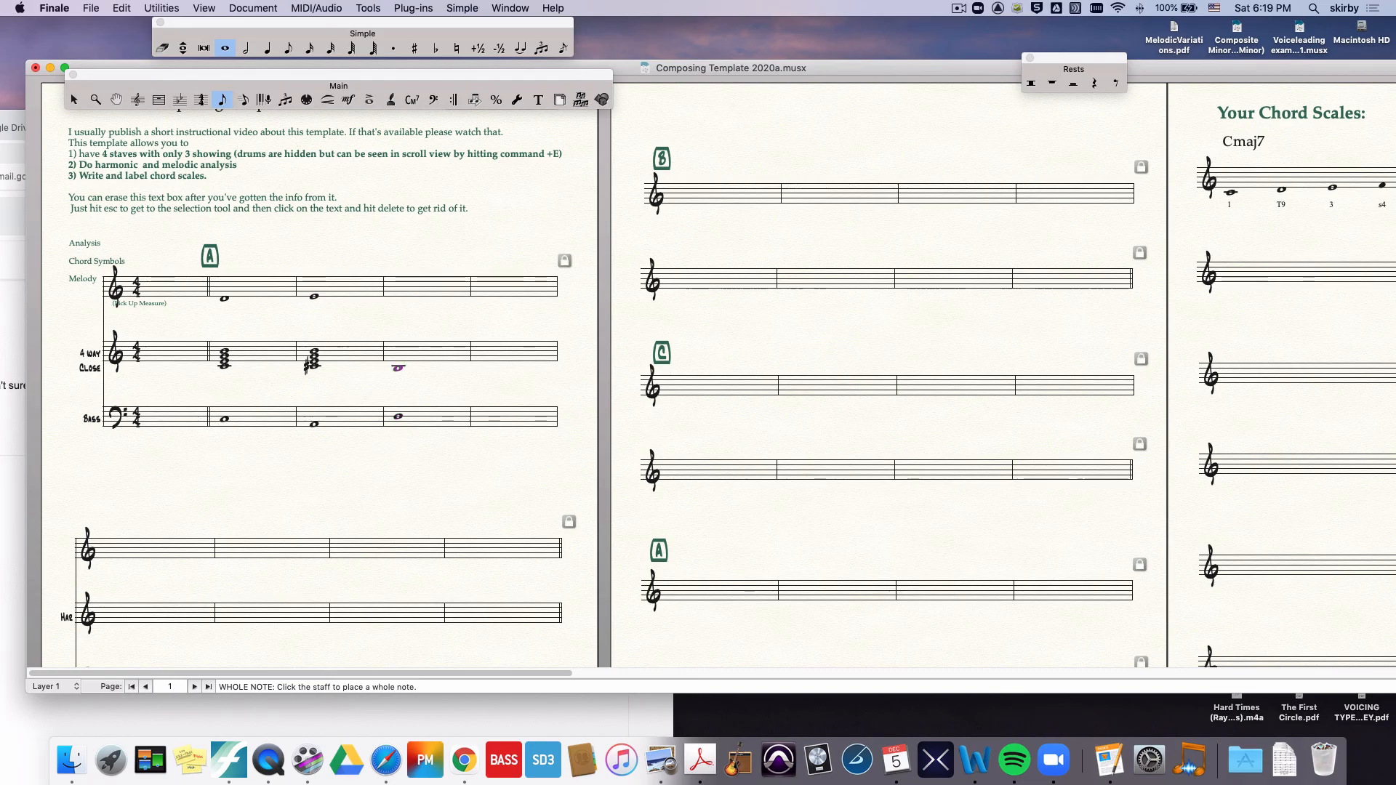
key("Down")
key("Up")
key("3")
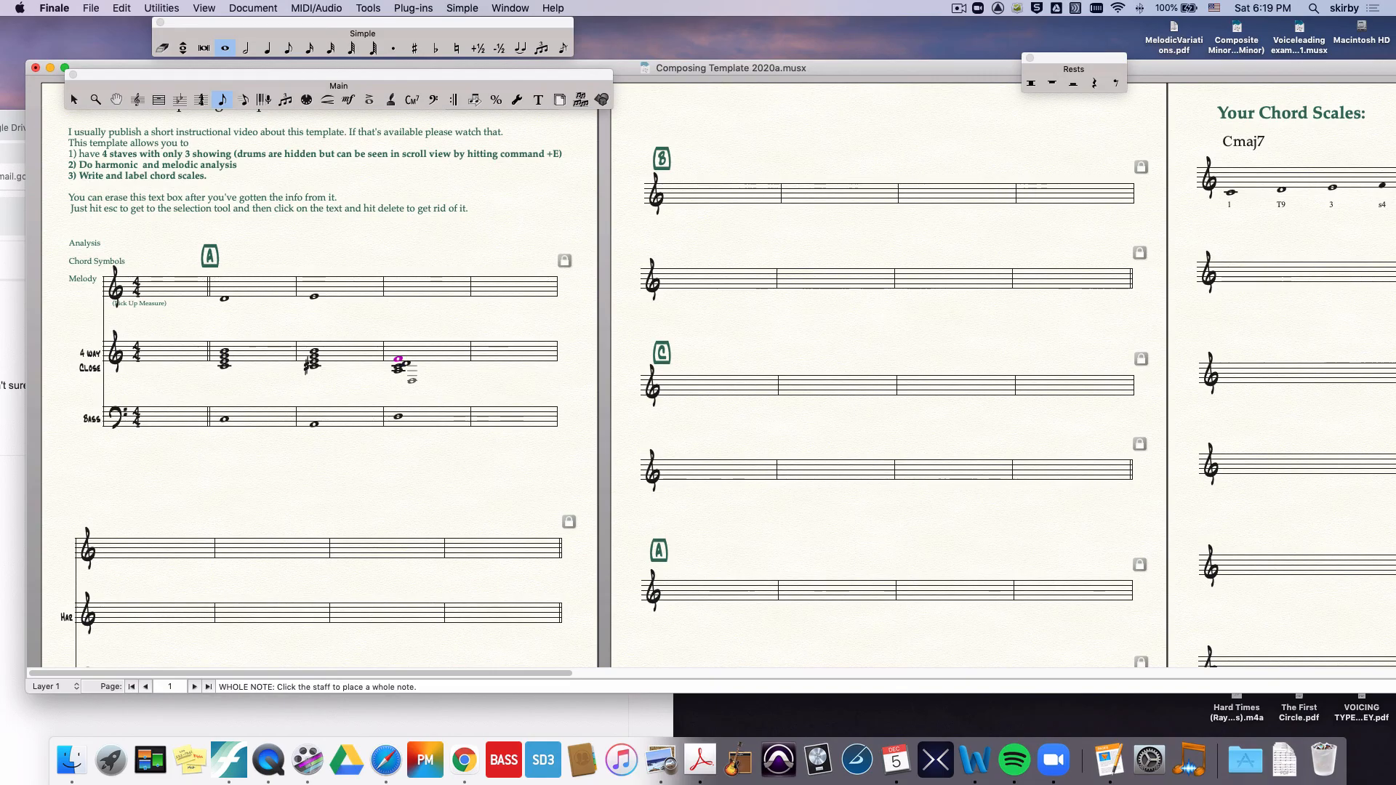
key("Left")
key("Down")
key("alt+space")
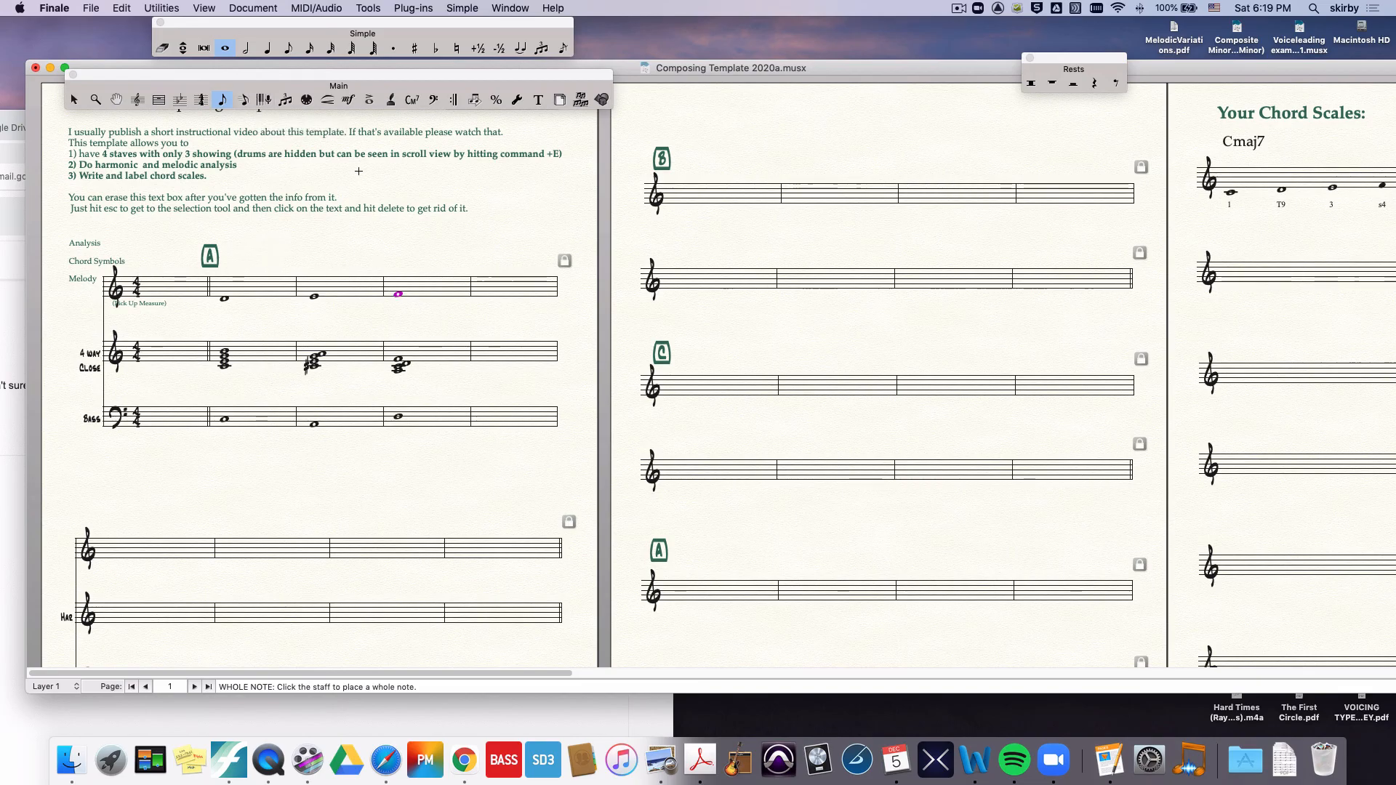
Step: Enter the chord symbol Cmaj7(9) over the first measure of section A and add its maj7(9) suffix to the chord suffix library
left_click(411, 100)
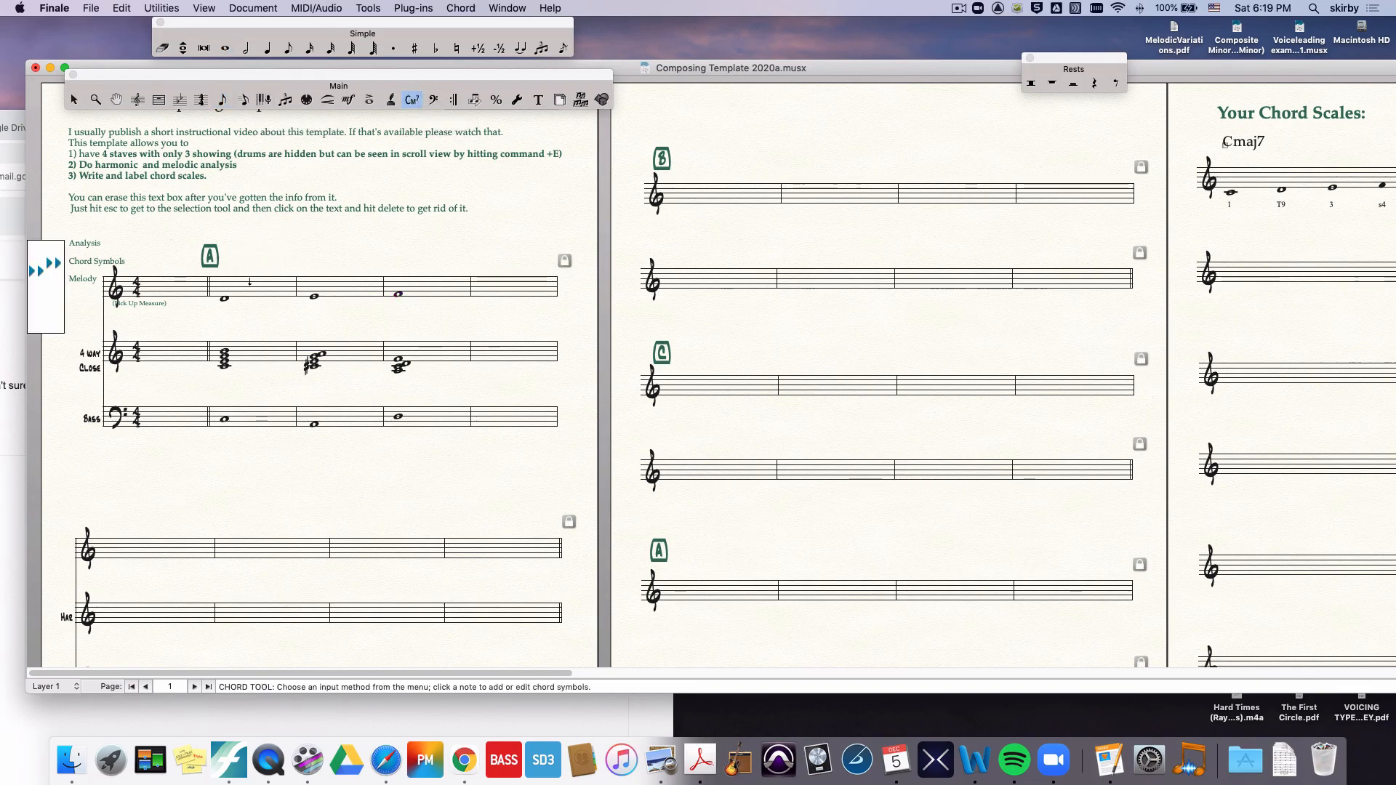
left_click(224, 297)
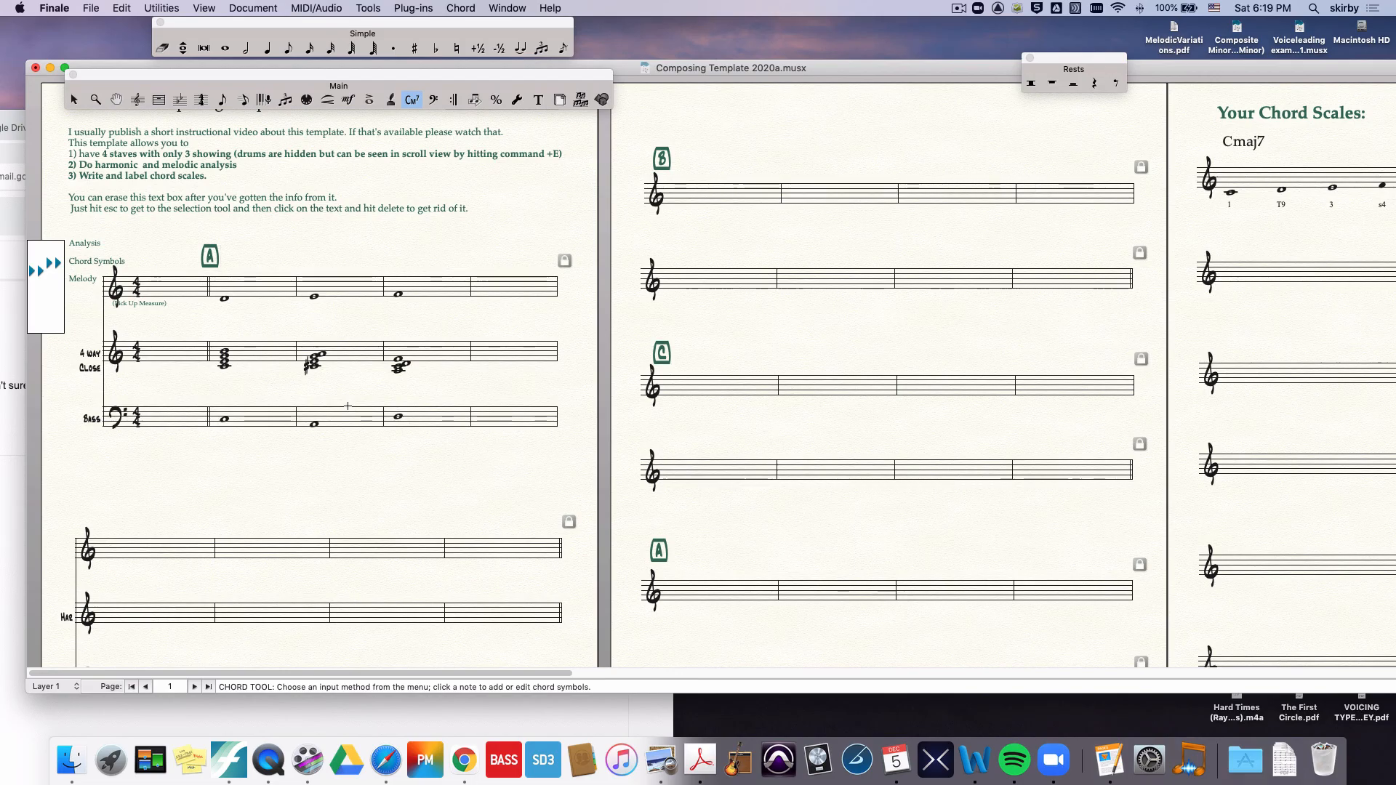
type("Cmaj7(9)")
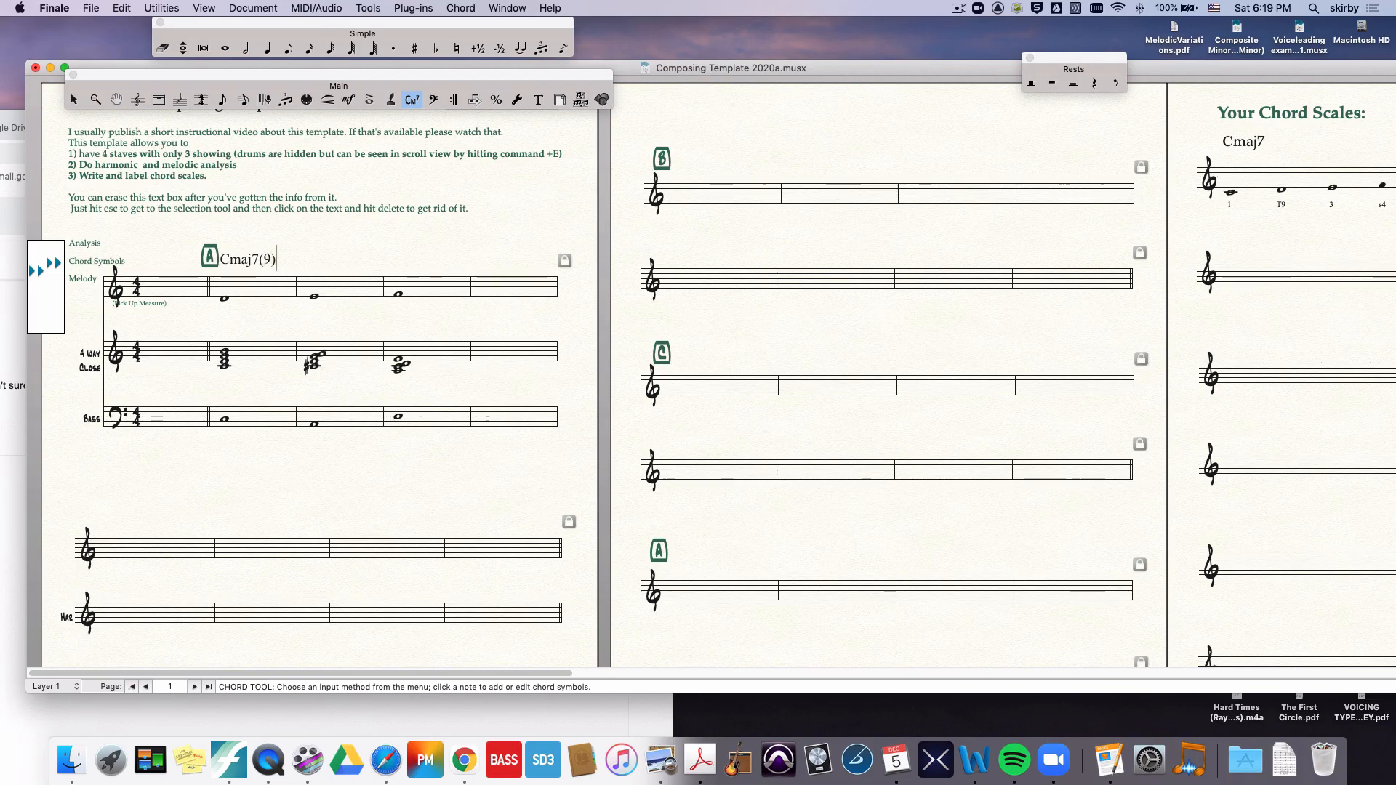
key("Return")
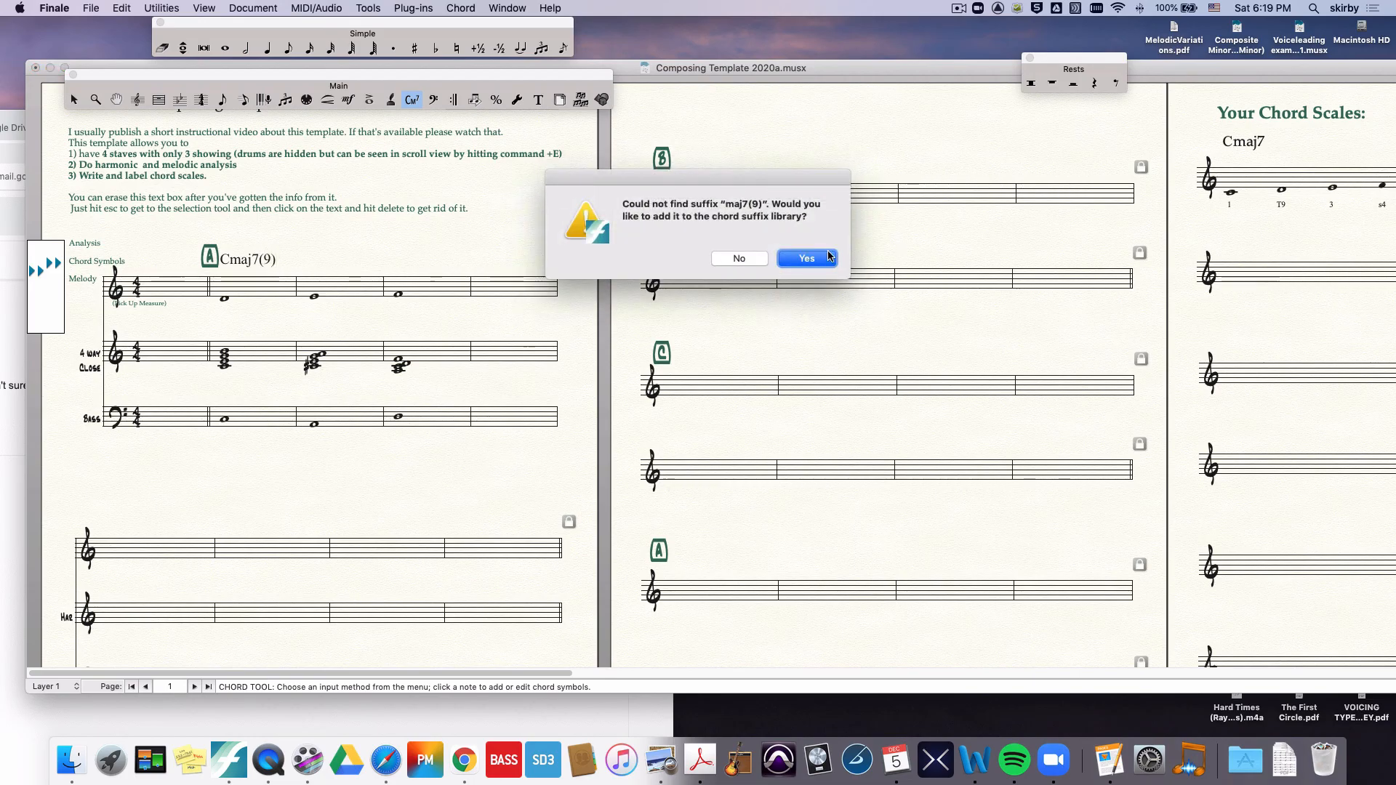
left_click(829, 256)
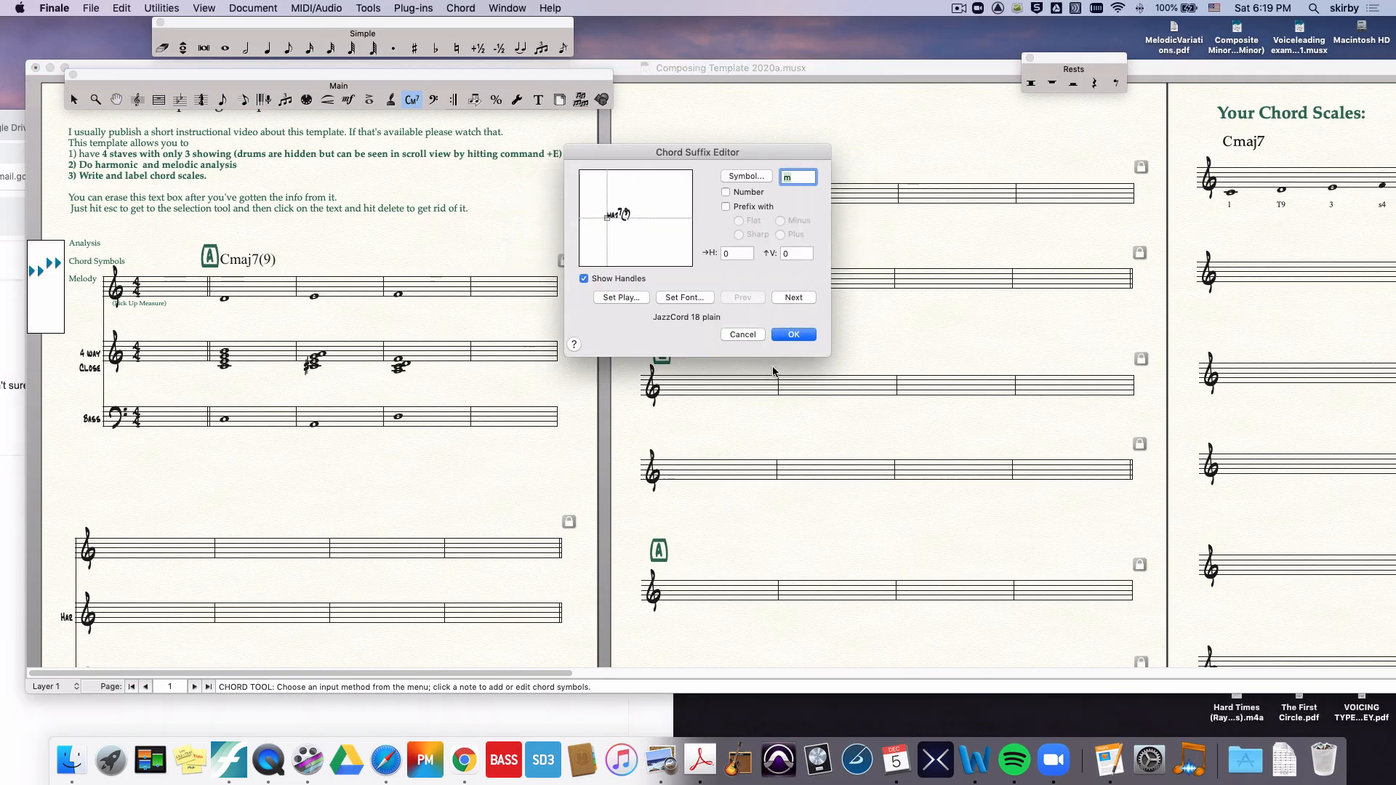
left_click(793, 334)
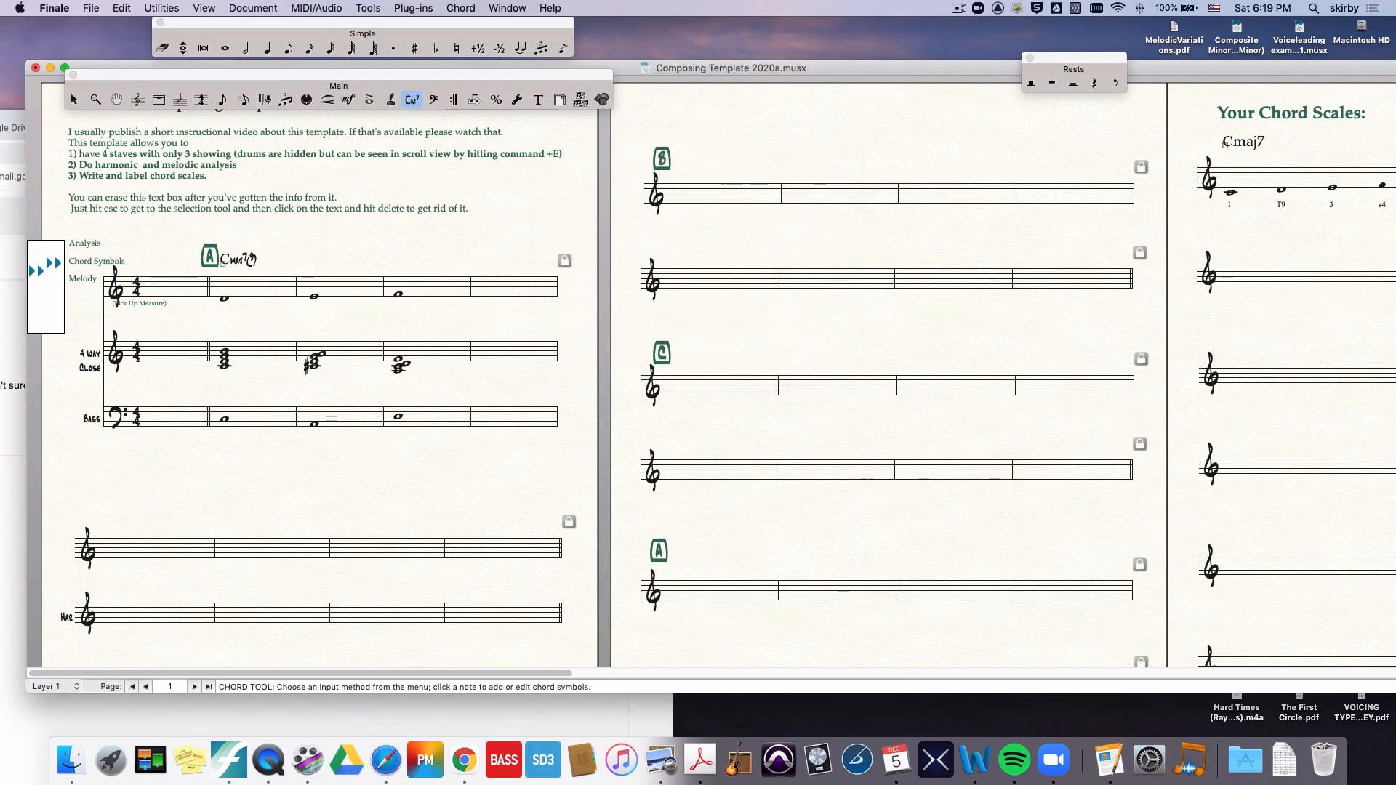
Step: Enter the chord symbols A7 over the second measure and D-7(9) over the third measure of section A
type("A7")
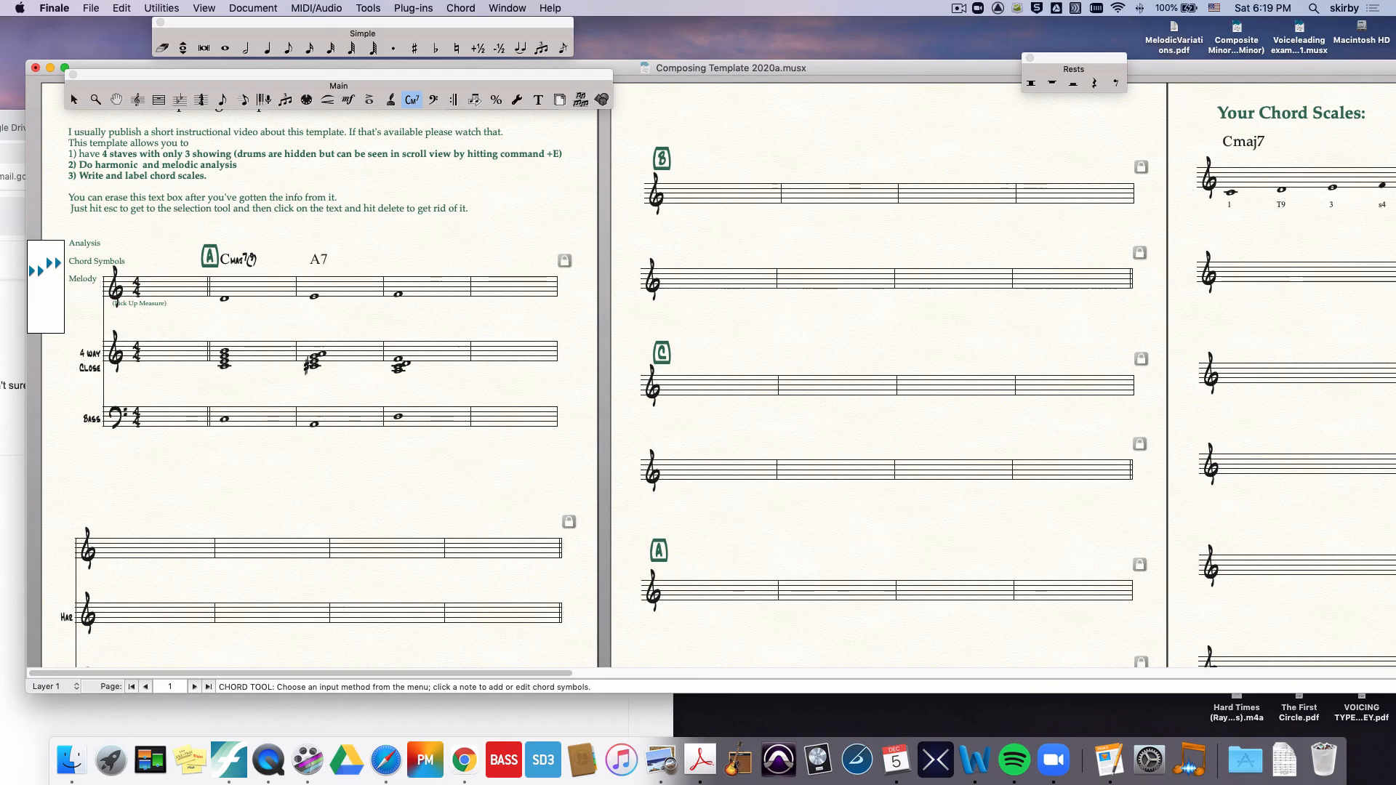
key("Return")
left_click(398, 277)
type("D-")
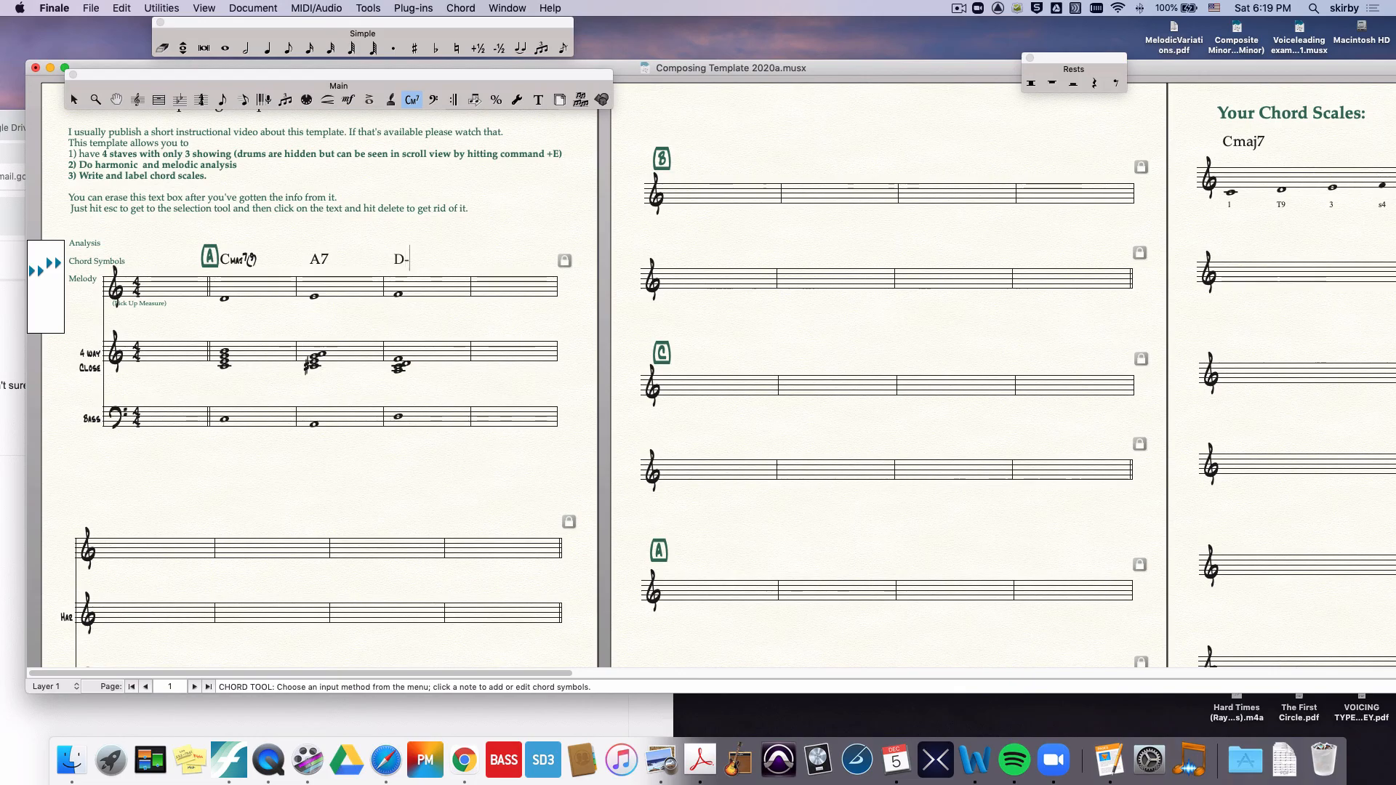
type("7(")
type("9)")
key("Return")
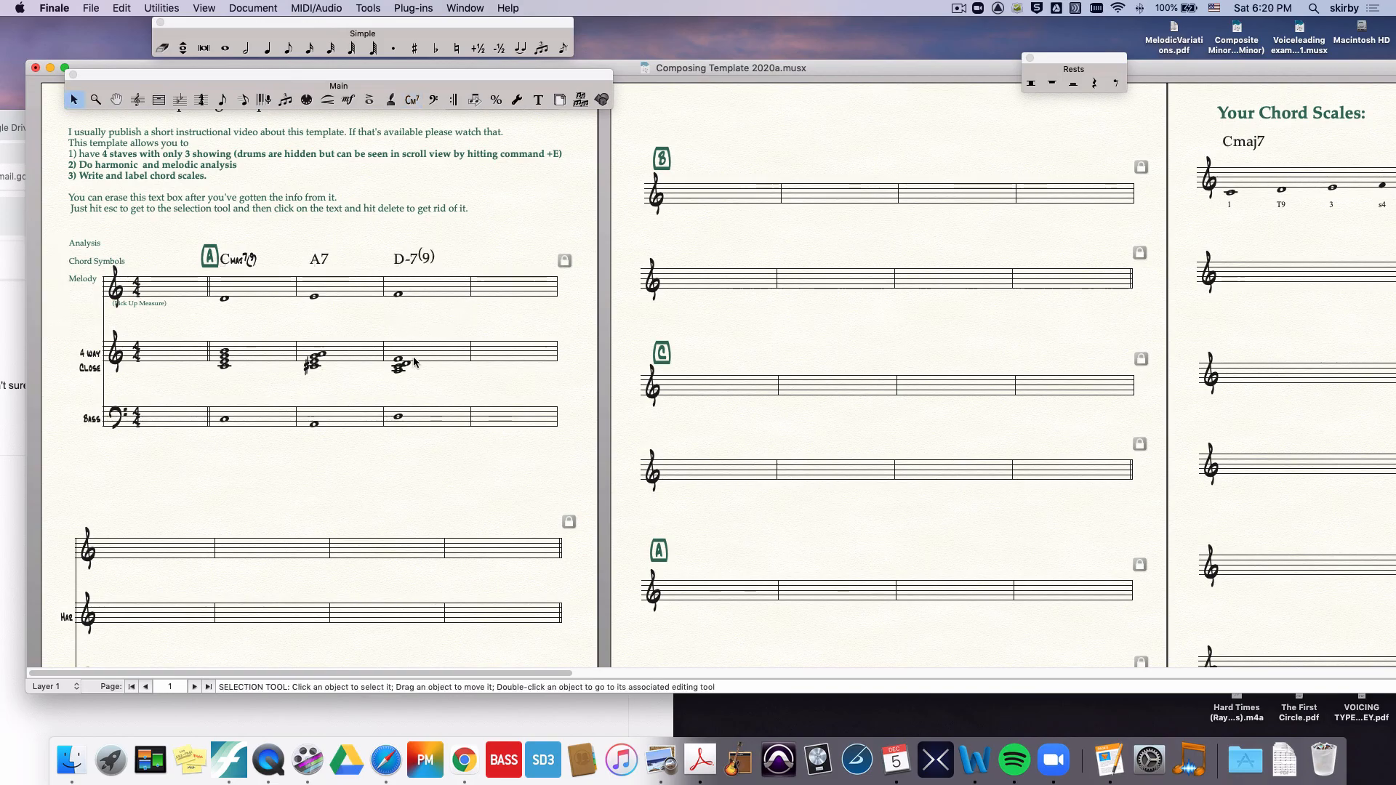
Step: Raise a note of the 4 Way Close chord in section A's third measure
left_click(399, 364)
key("alt+Up")
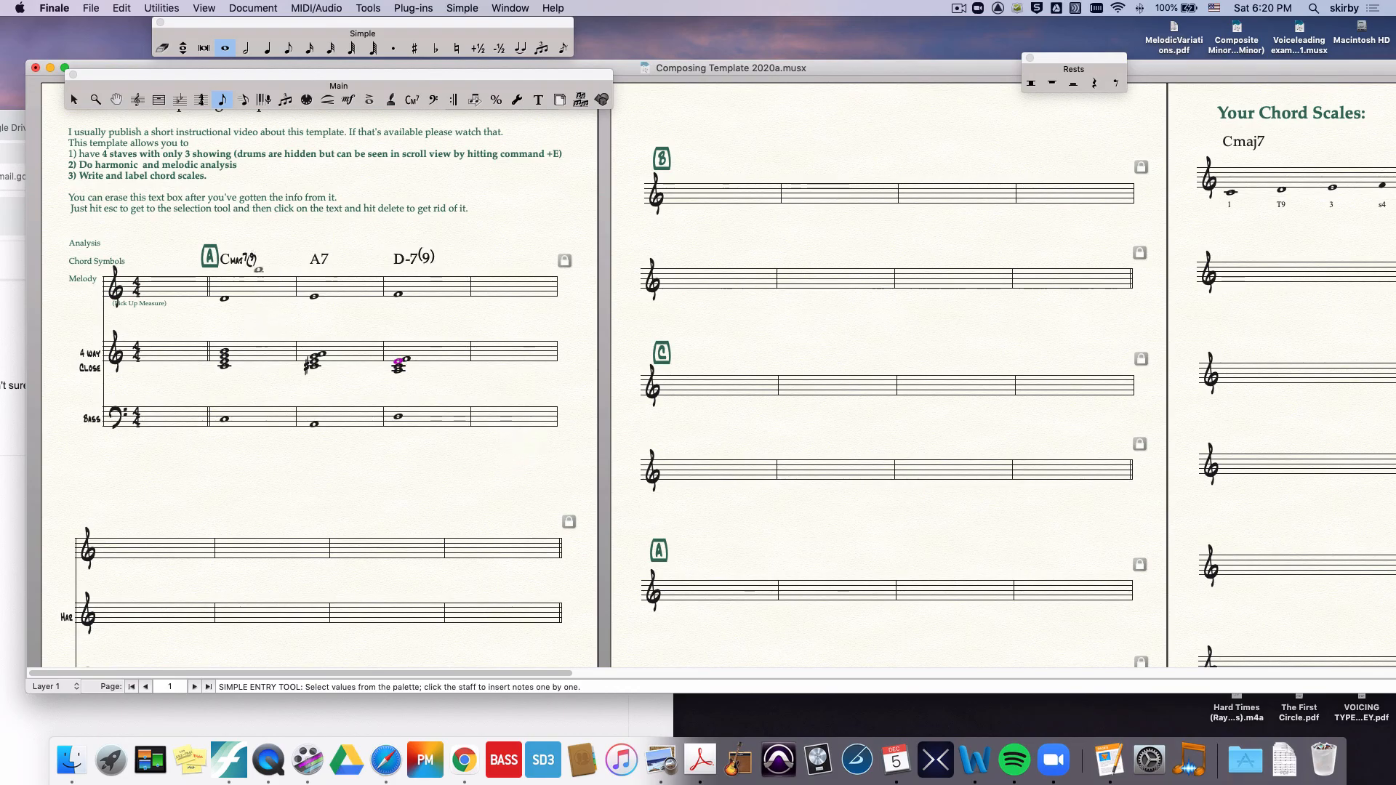
Step: With the Expression tool, examine the Rehearsal Marks and Roman Numerals categories and the shortcut assigned to Imaj7, without assigning an expression
left_click(352, 101)
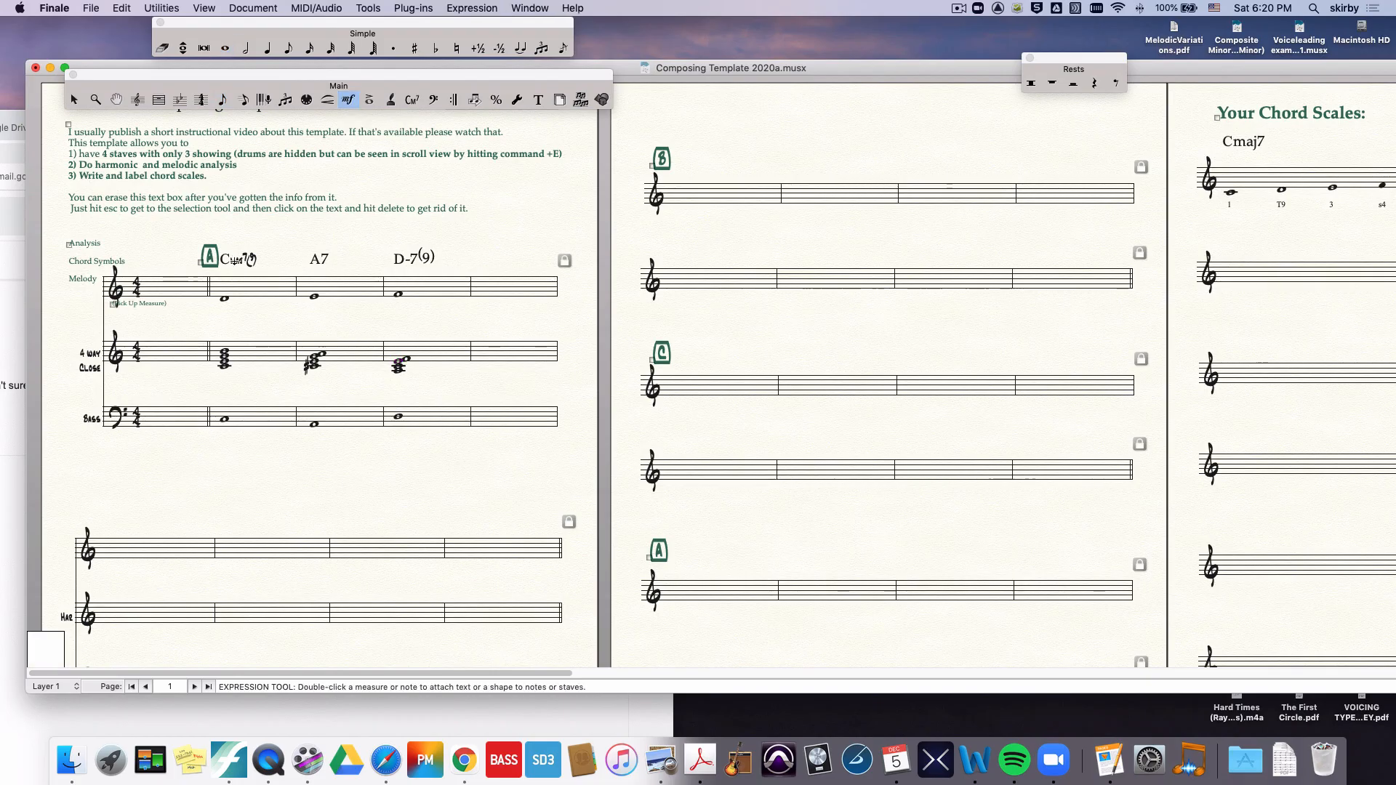
double_click(230, 282)
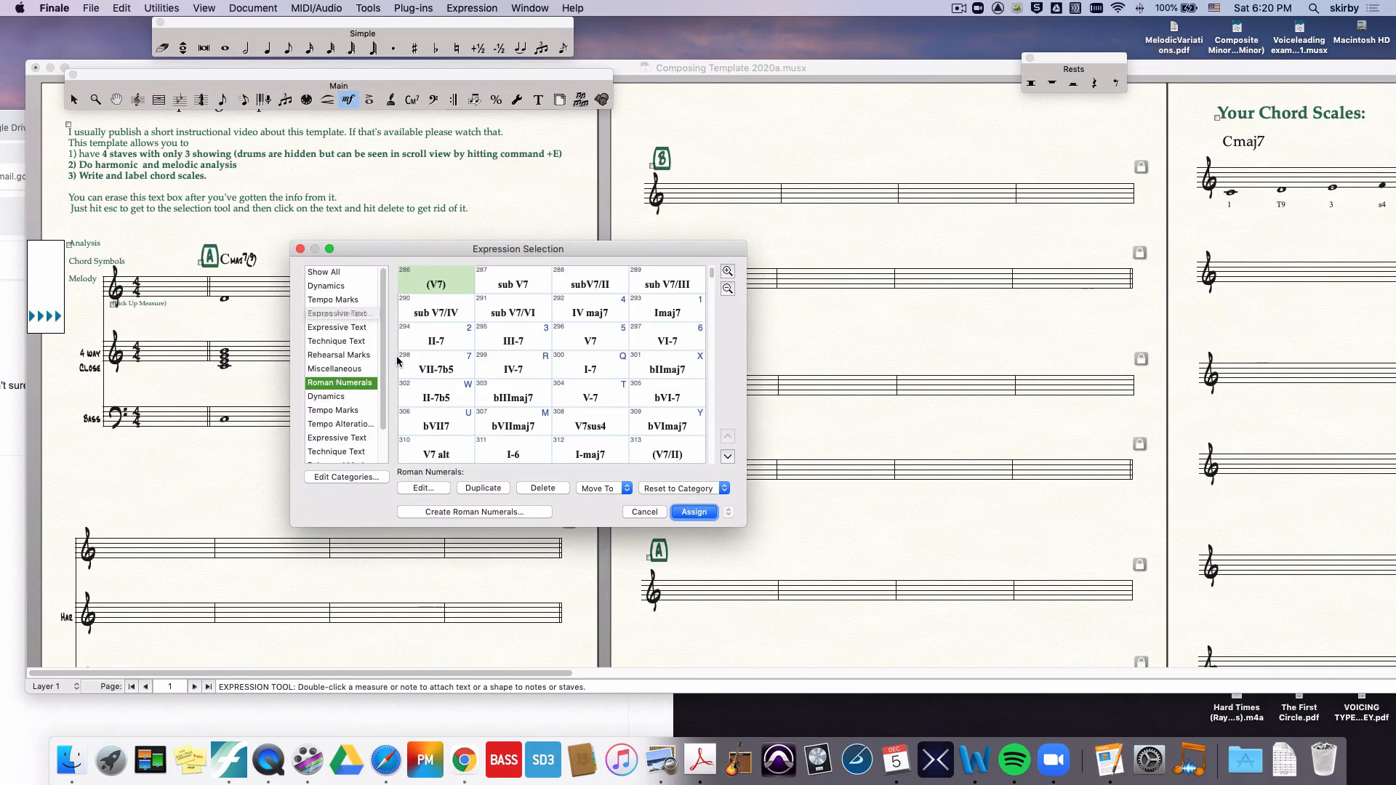
left_click(343, 357)
left_click(342, 371)
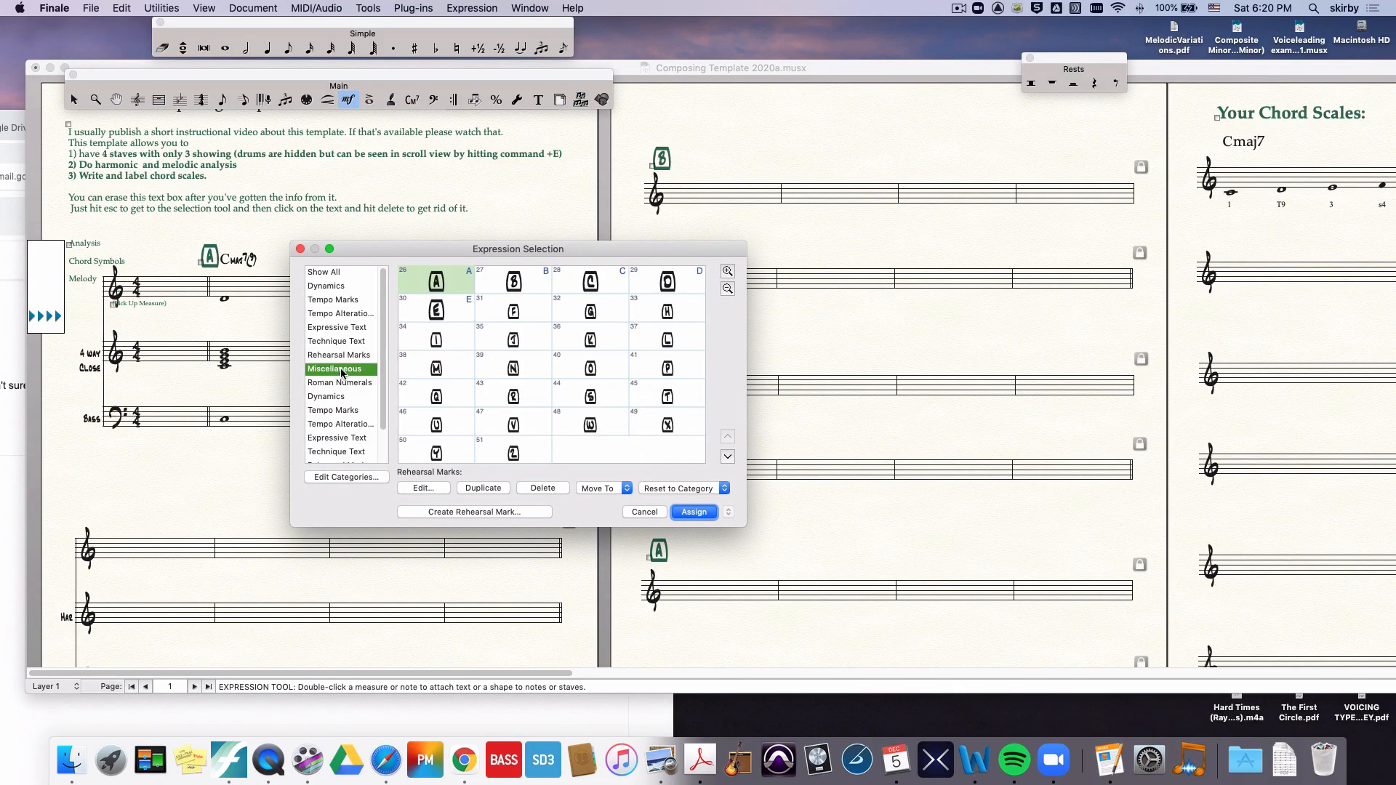
left_click(340, 382)
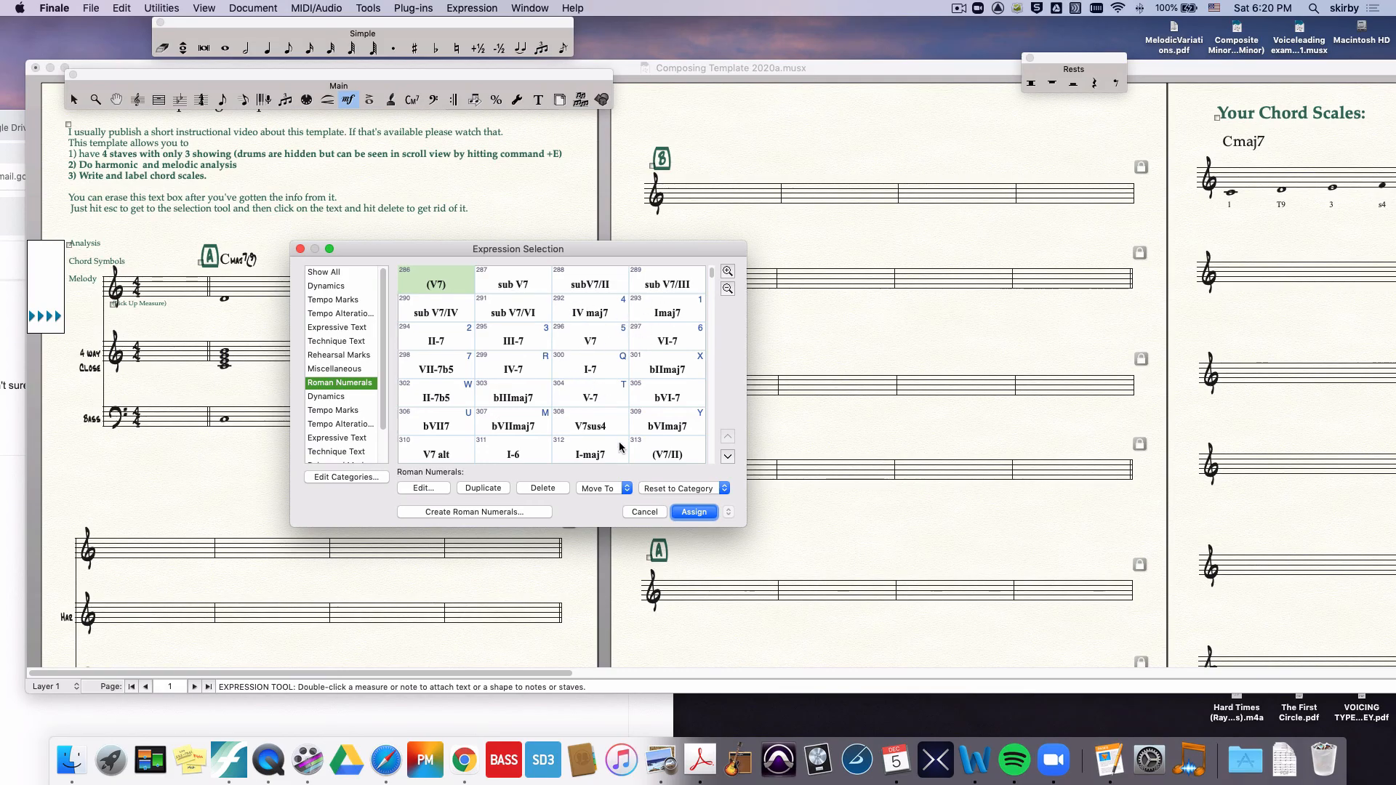
scroll(589, 402, "down", 5)
scroll(589, 402, "up", 3)
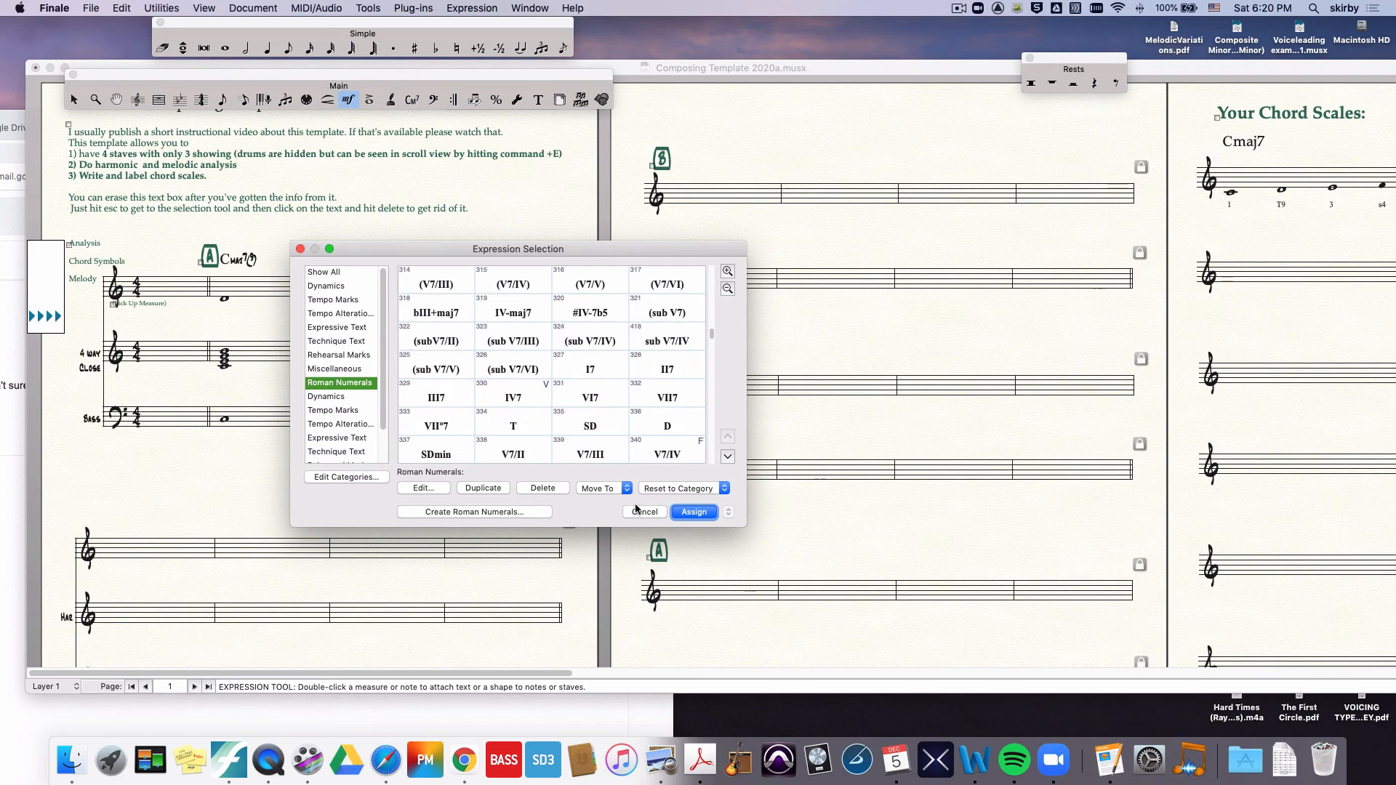
scroll(590, 422, "down", 2)
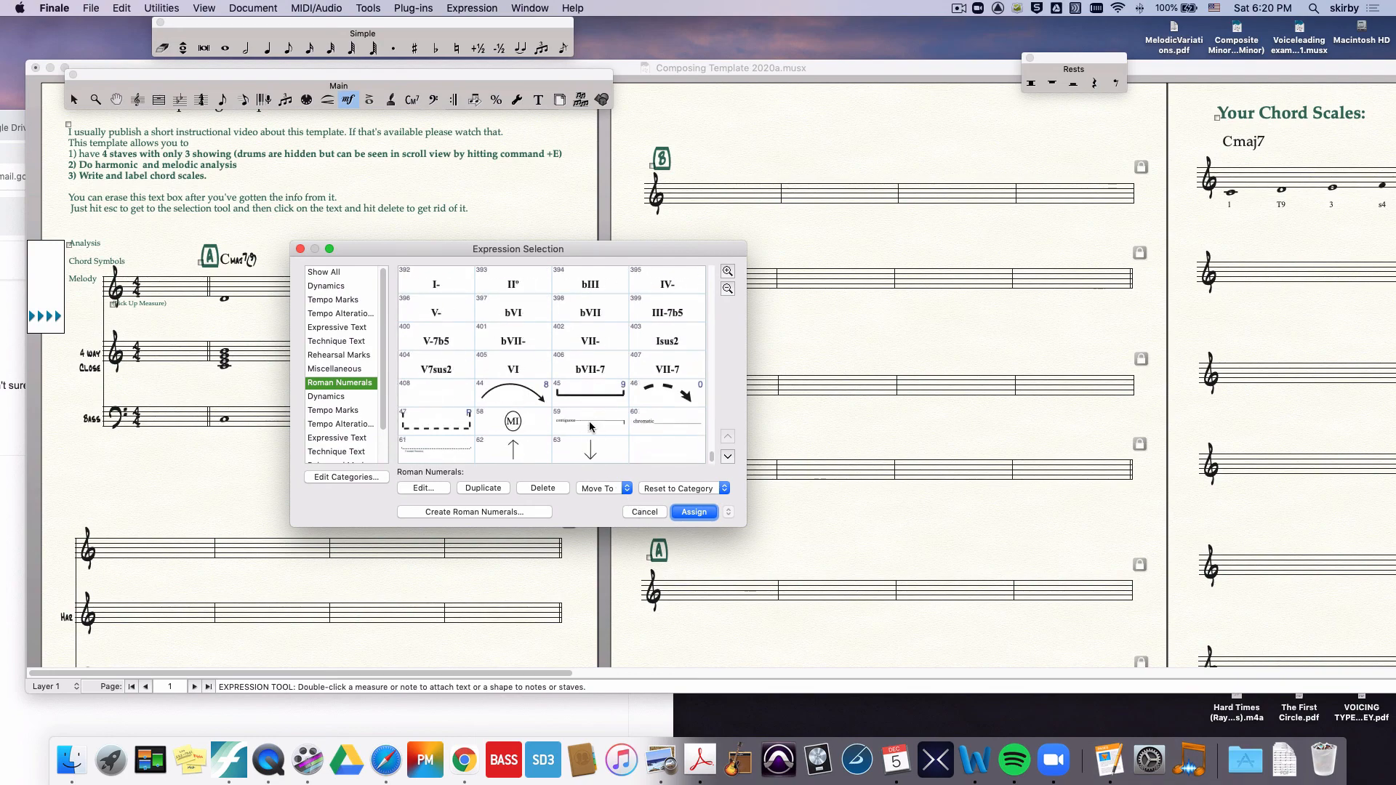
scroll(610, 458, "up", 5)
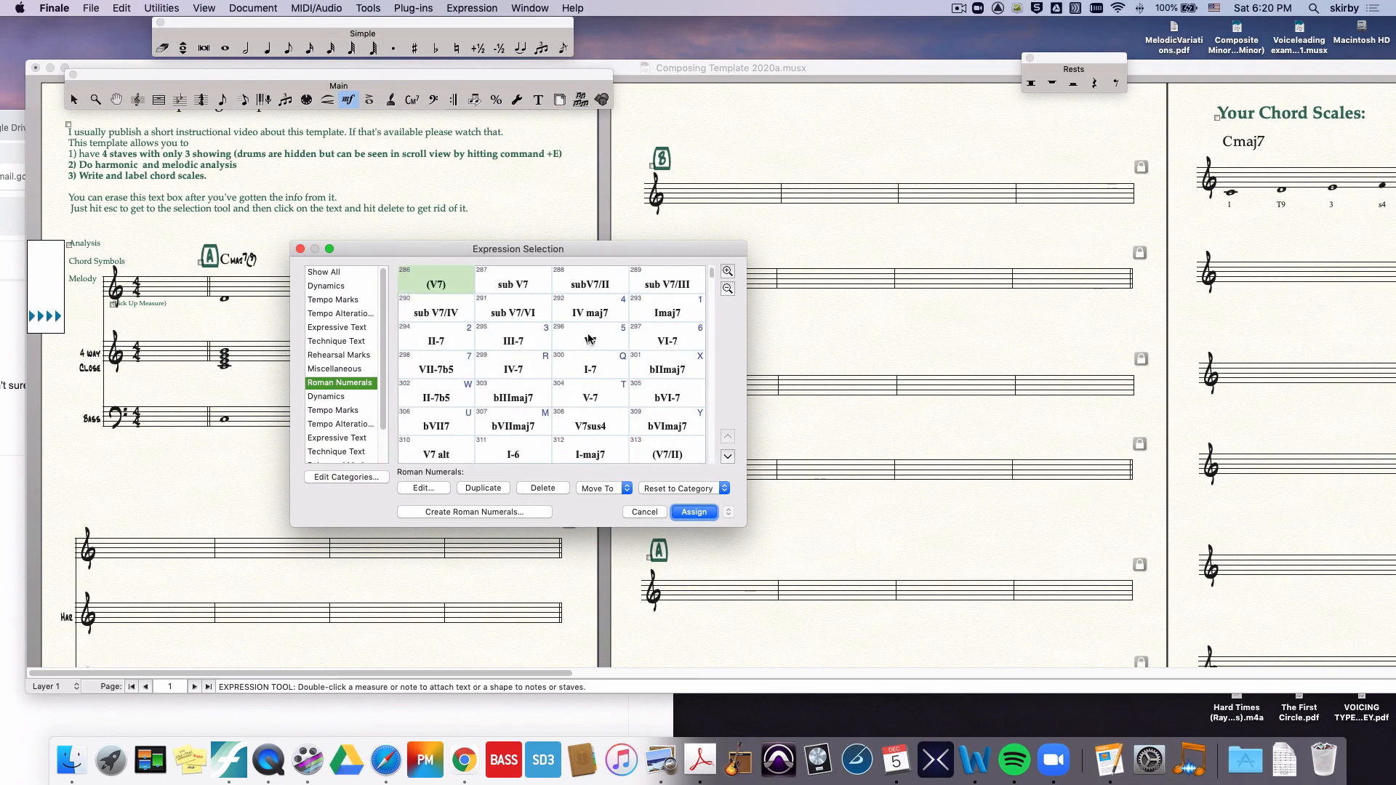
left_click(664, 314)
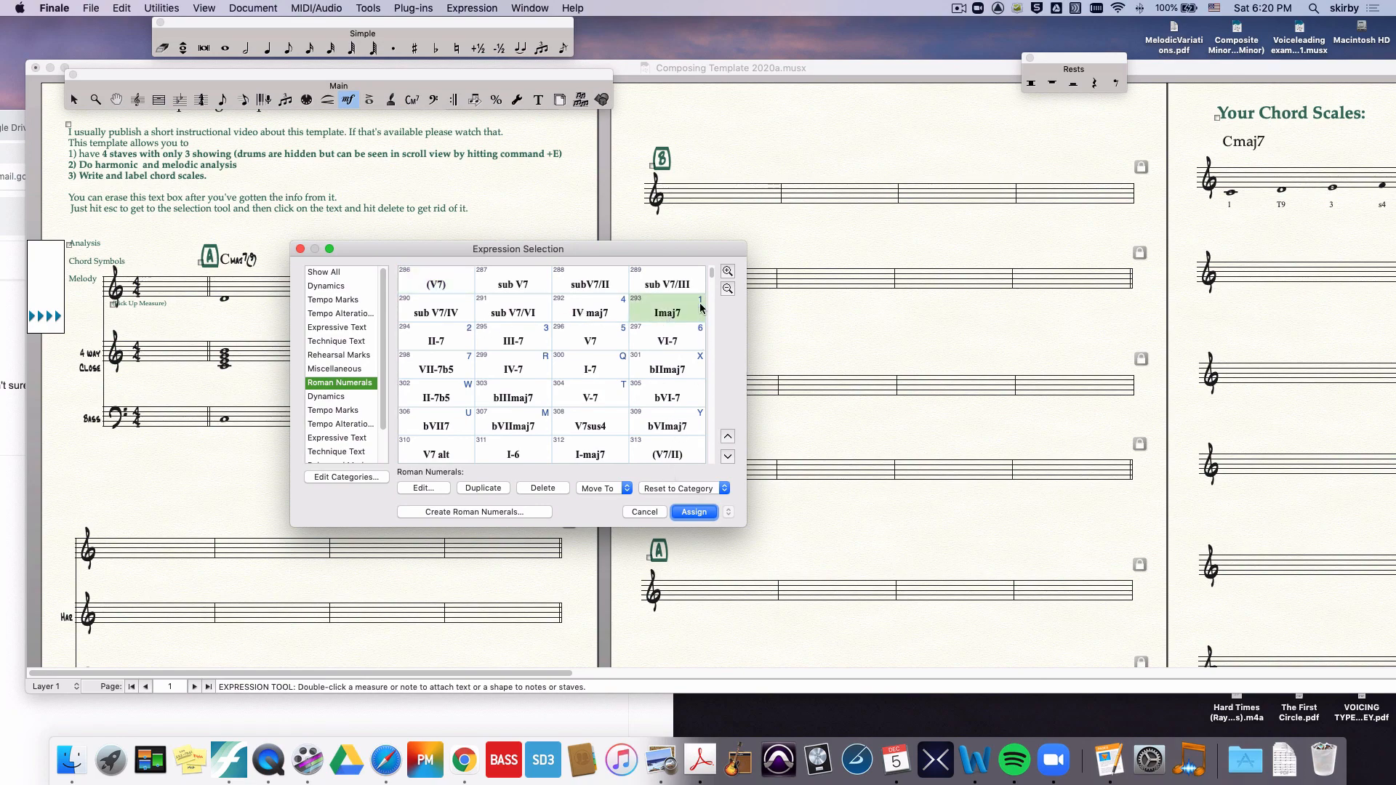
left_click(644, 513)
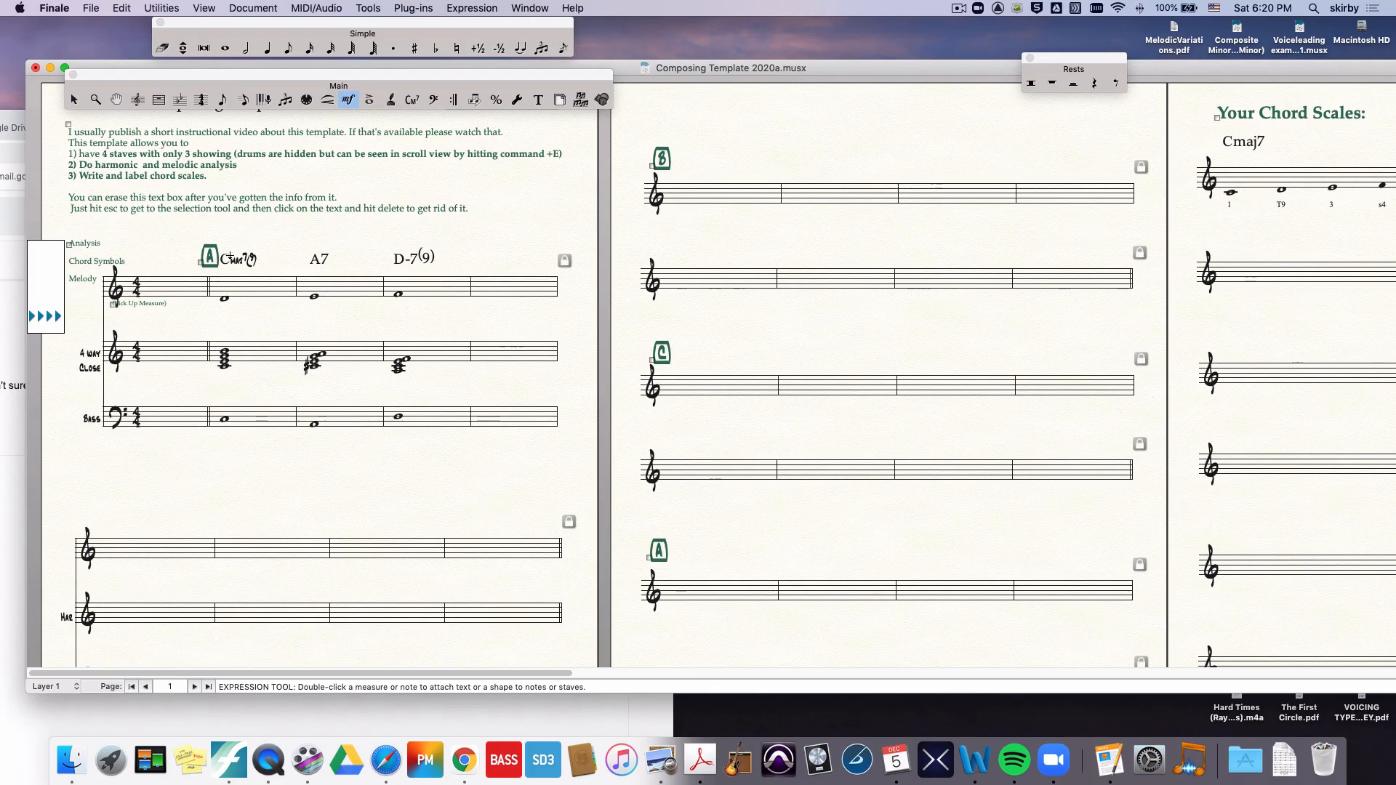
Step: Place the Roman numeral Imaj7 on the analysis line above Cmaj7(9) and II-7 above D-7(9)
left_click(231, 256)
double_click(231, 256)
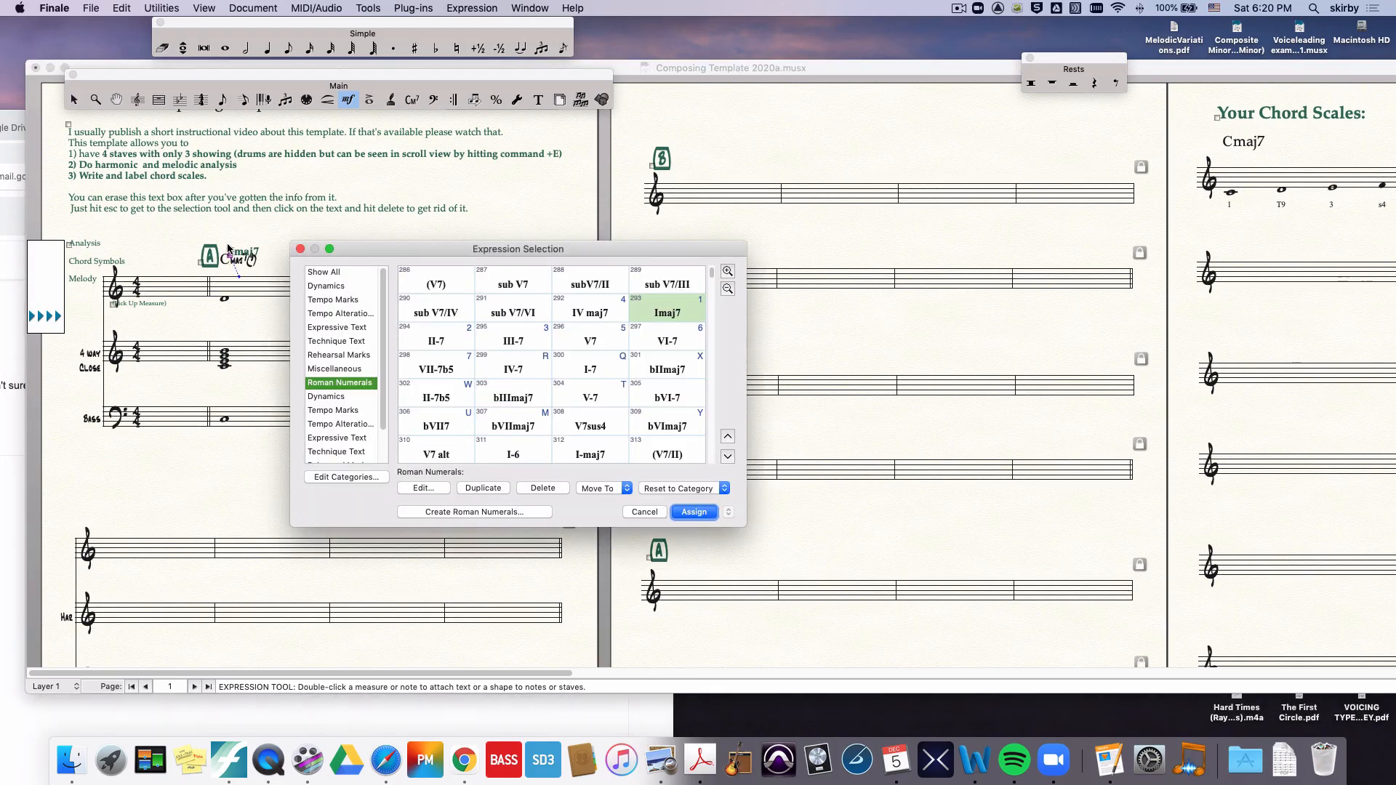
left_click(638, 511)
left_click_drag(233, 258, 250, 250)
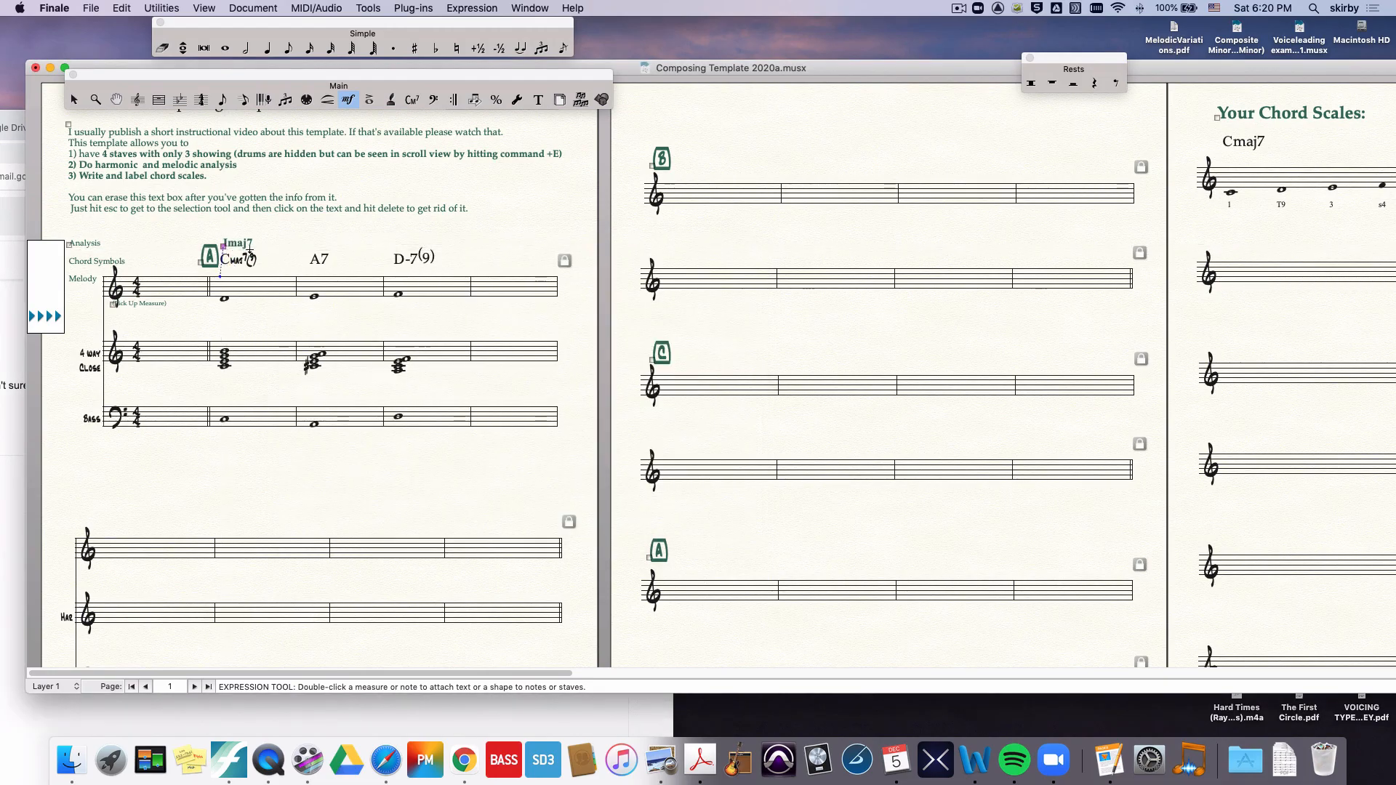
left_click(399, 250)
Step: Assign the Roman numeral V7/II to the second measure and position it on the analysis line above A7
double_click(320, 284)
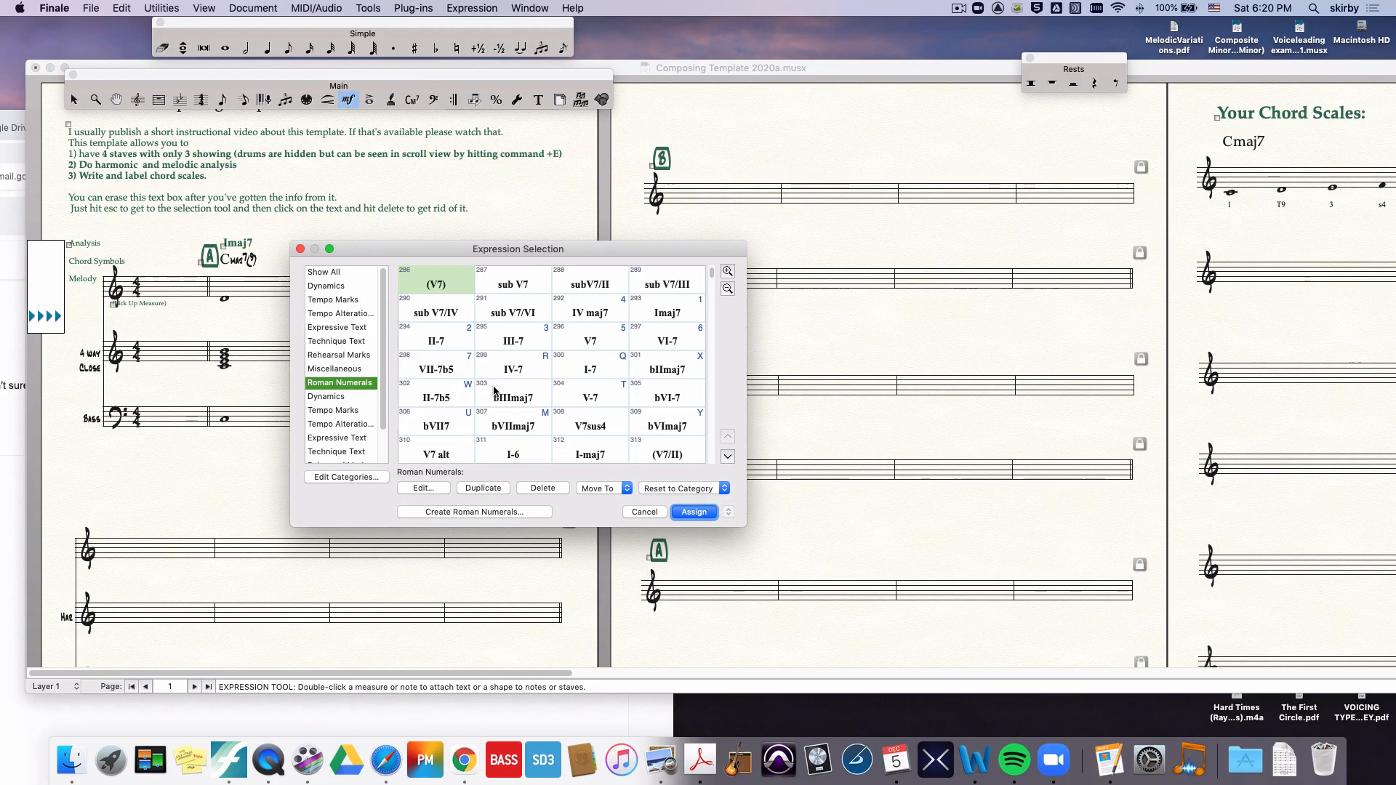
scroll(495, 392, "down", 5)
scroll(494, 392, "down", 3)
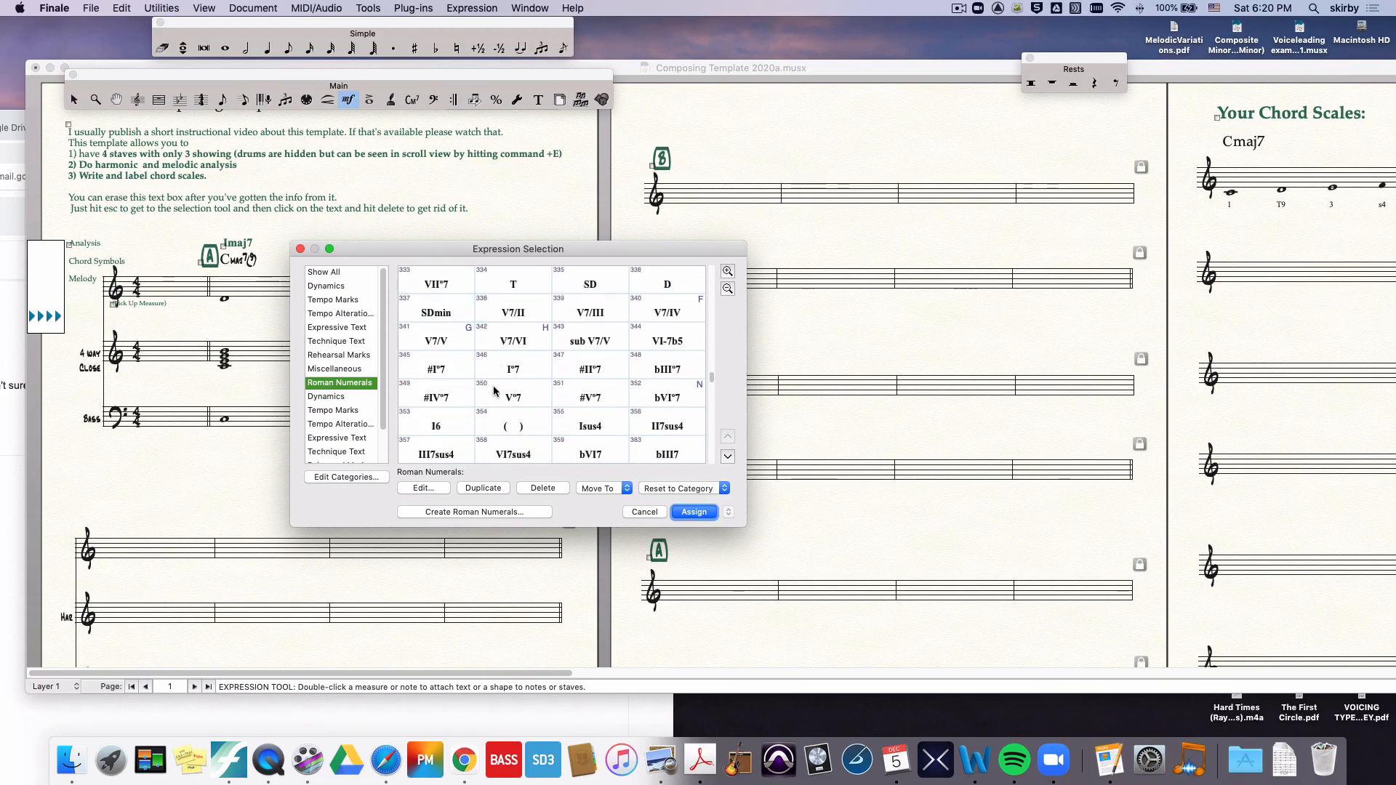
scroll(494, 391, "up", 1)
left_click(513, 339)
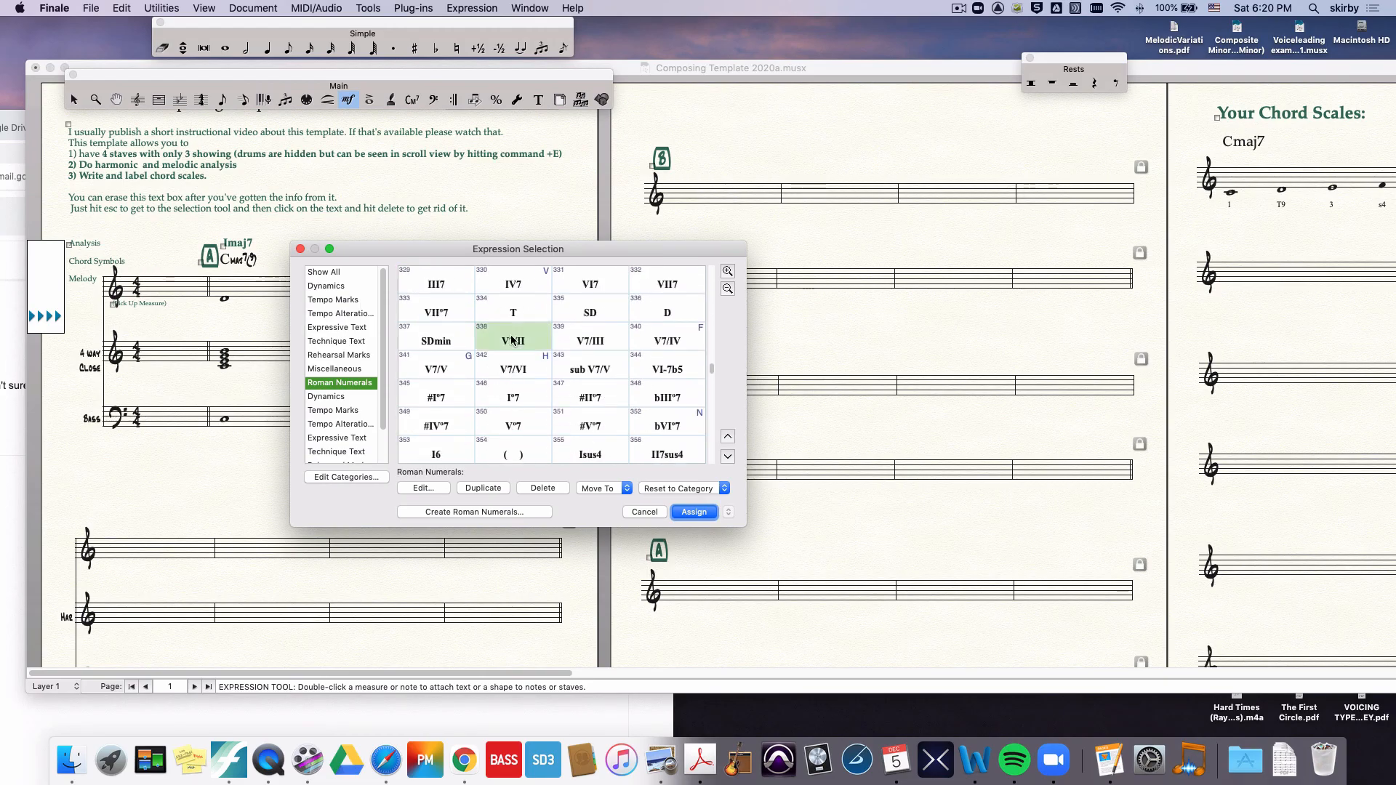
left_click(693, 511)
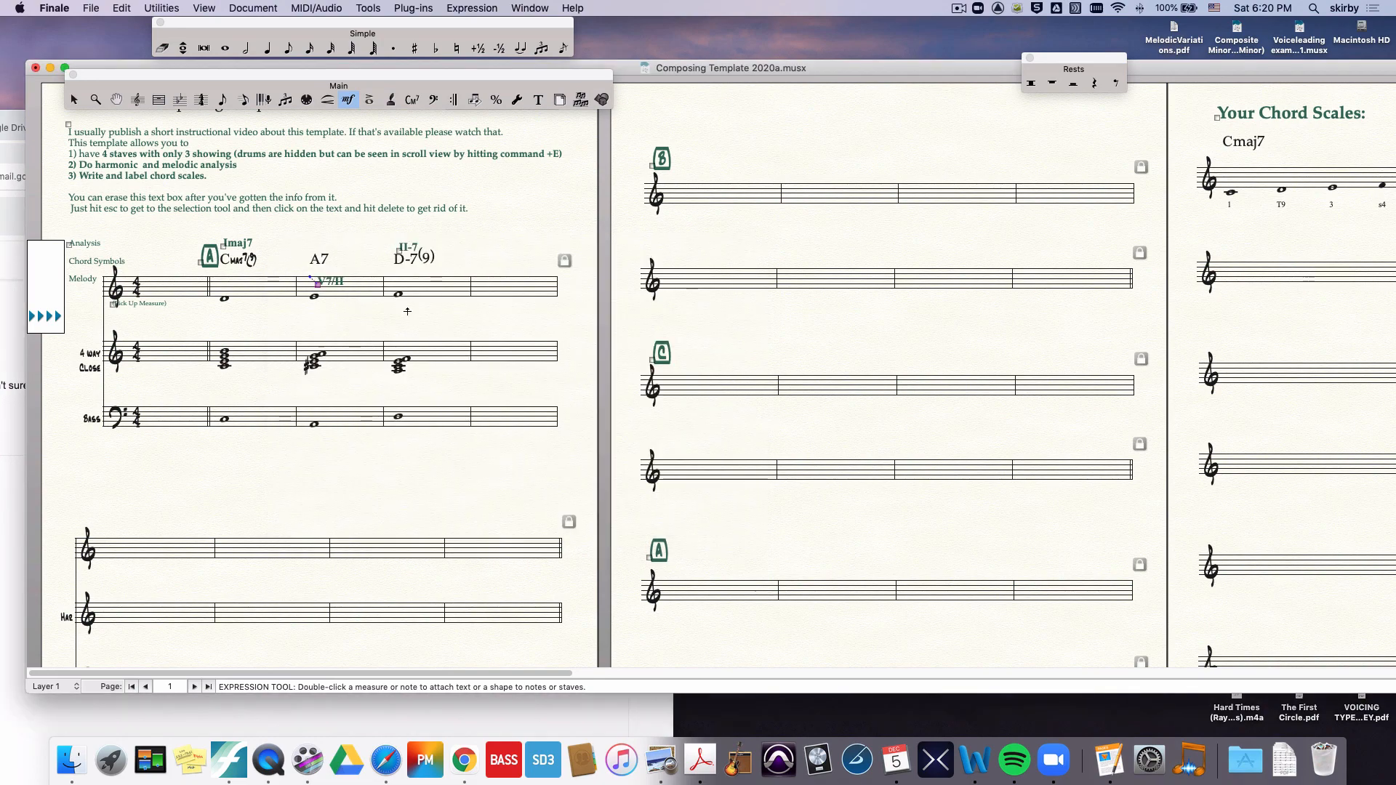
left_click_drag(318, 283, 311, 244)
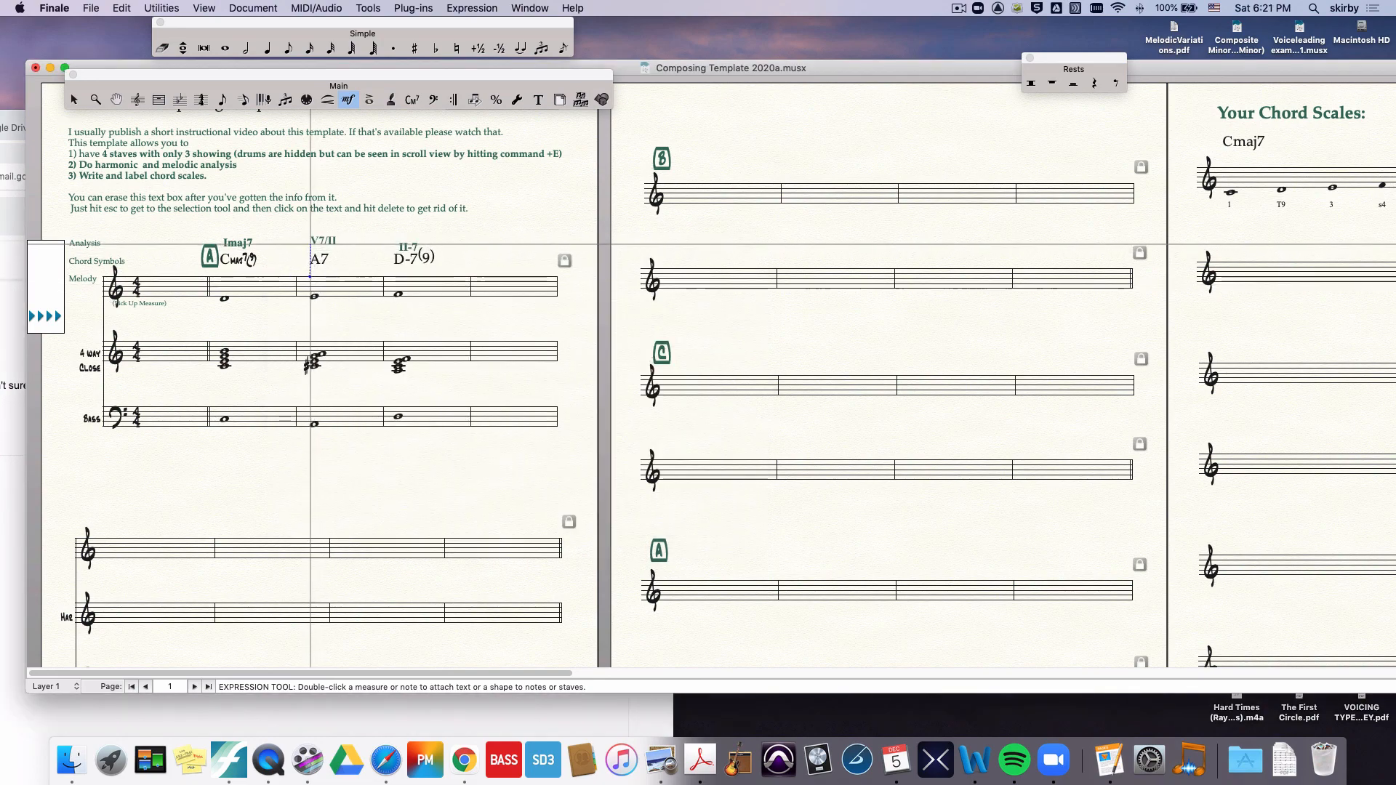
Step: Create a new Roman numeral expression with the text V7/IV and close the expression selection without assigning it
double_click(497, 284)
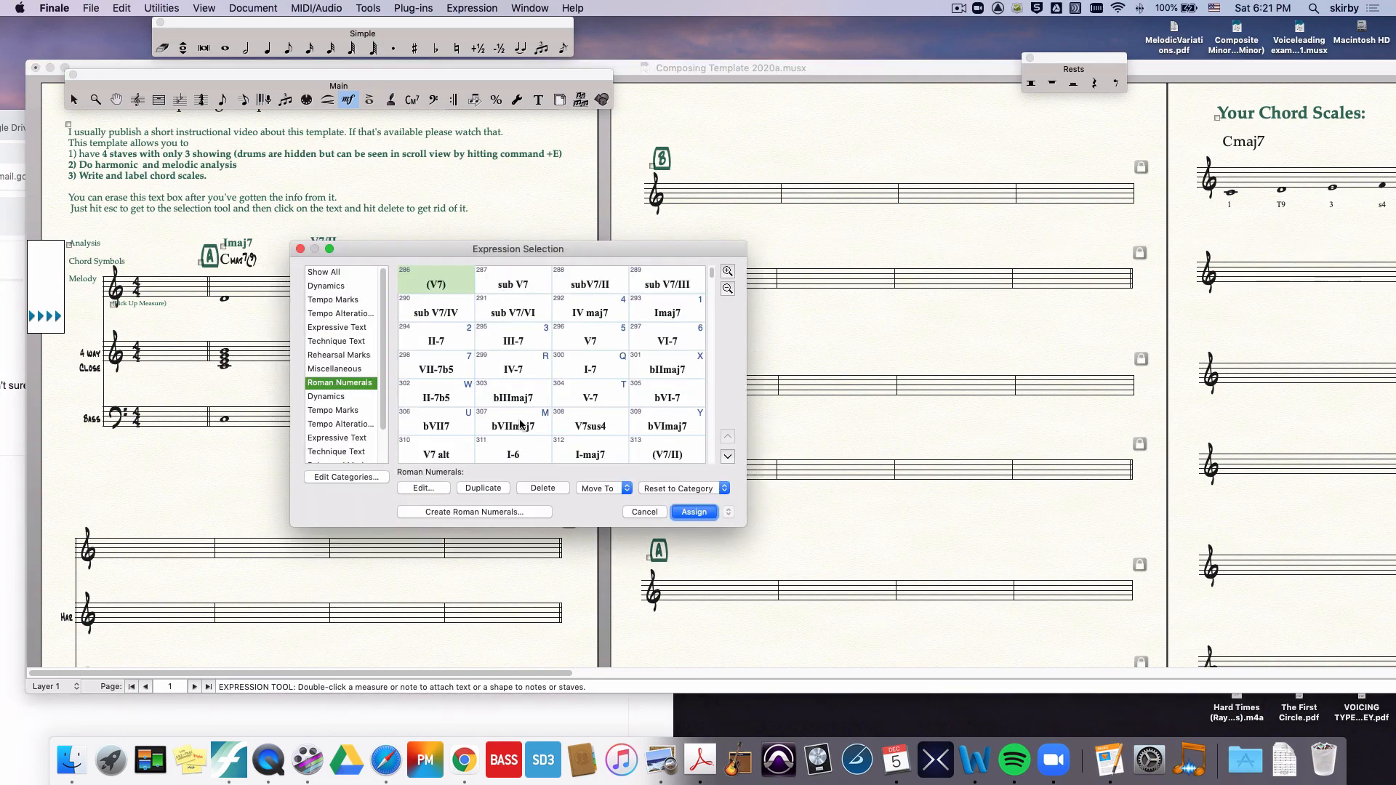
left_click(483, 514)
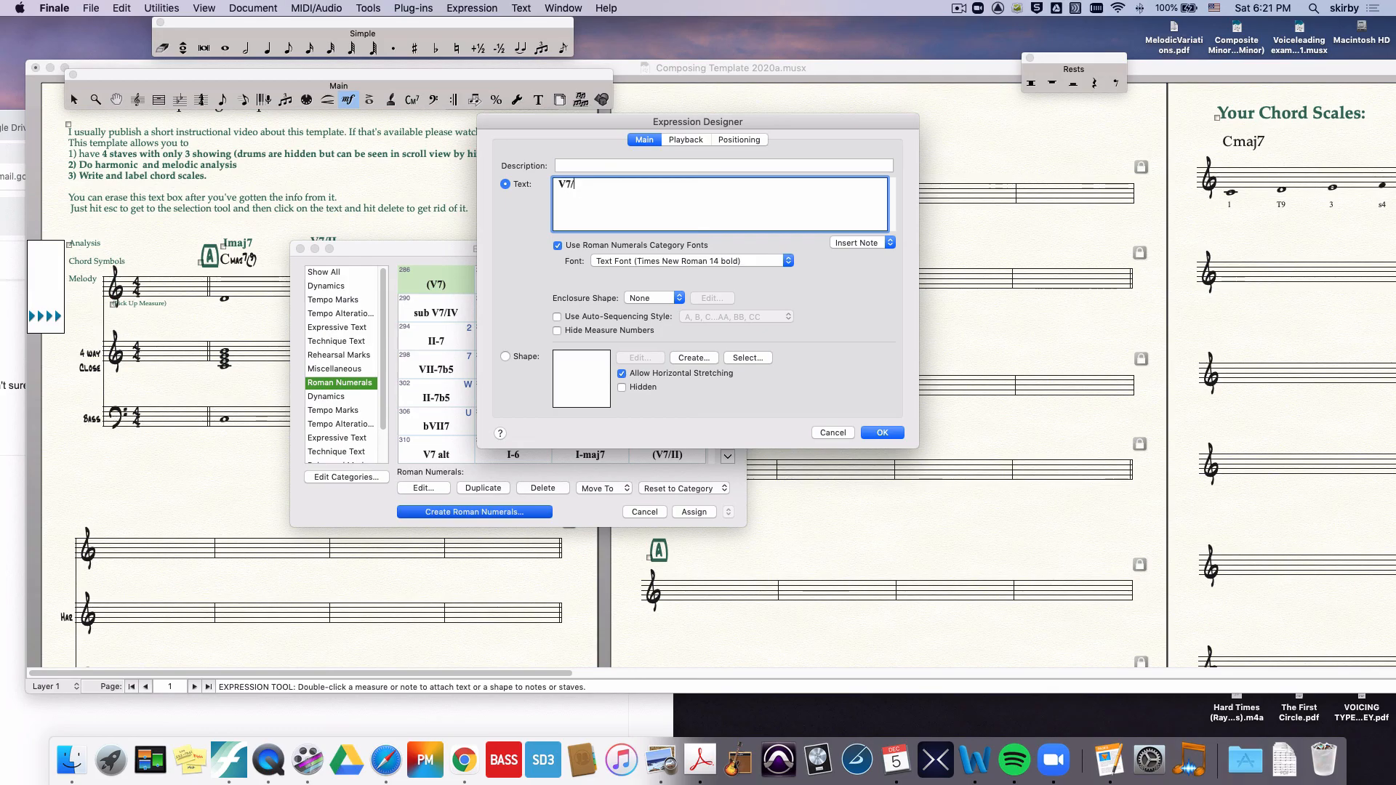
type("V7/IIV")
left_click(869, 434)
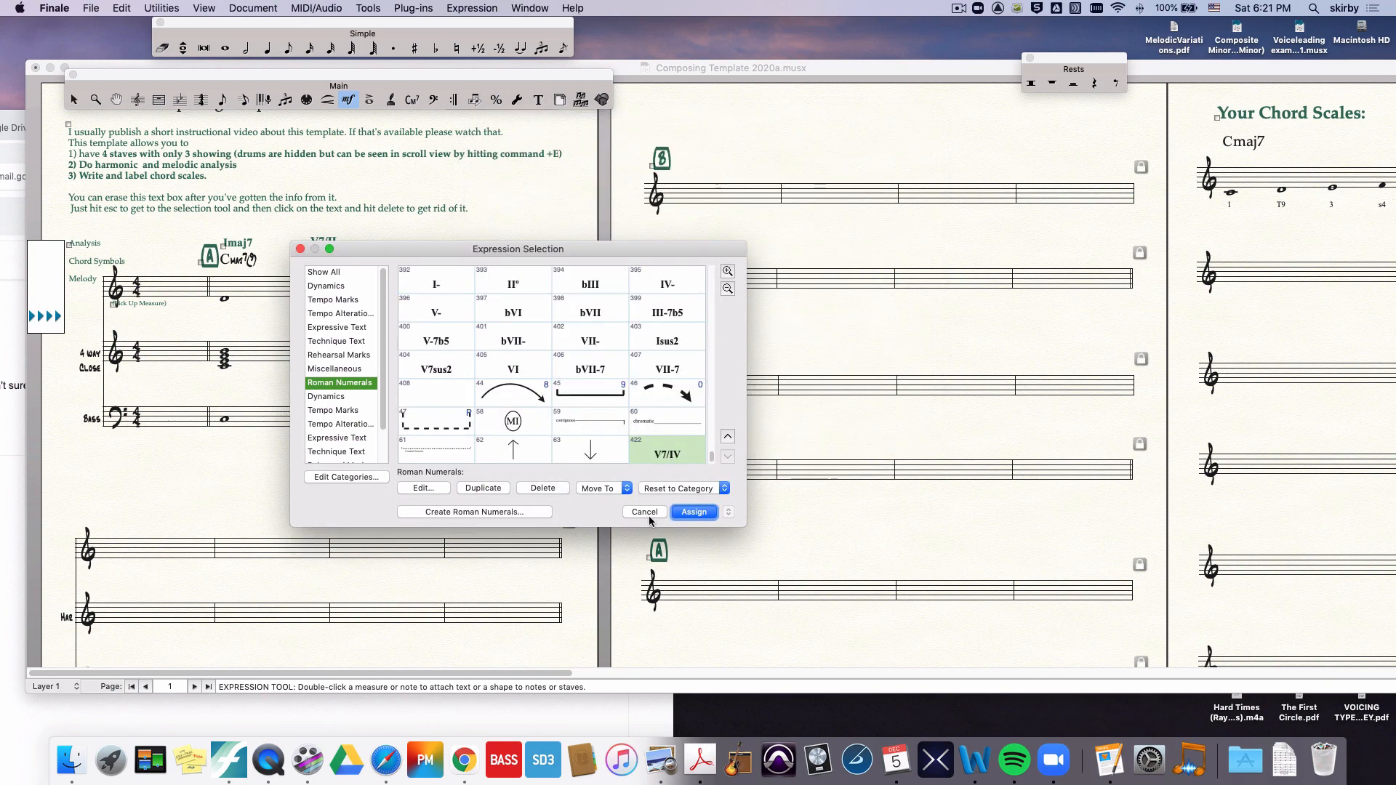
left_click(647, 513)
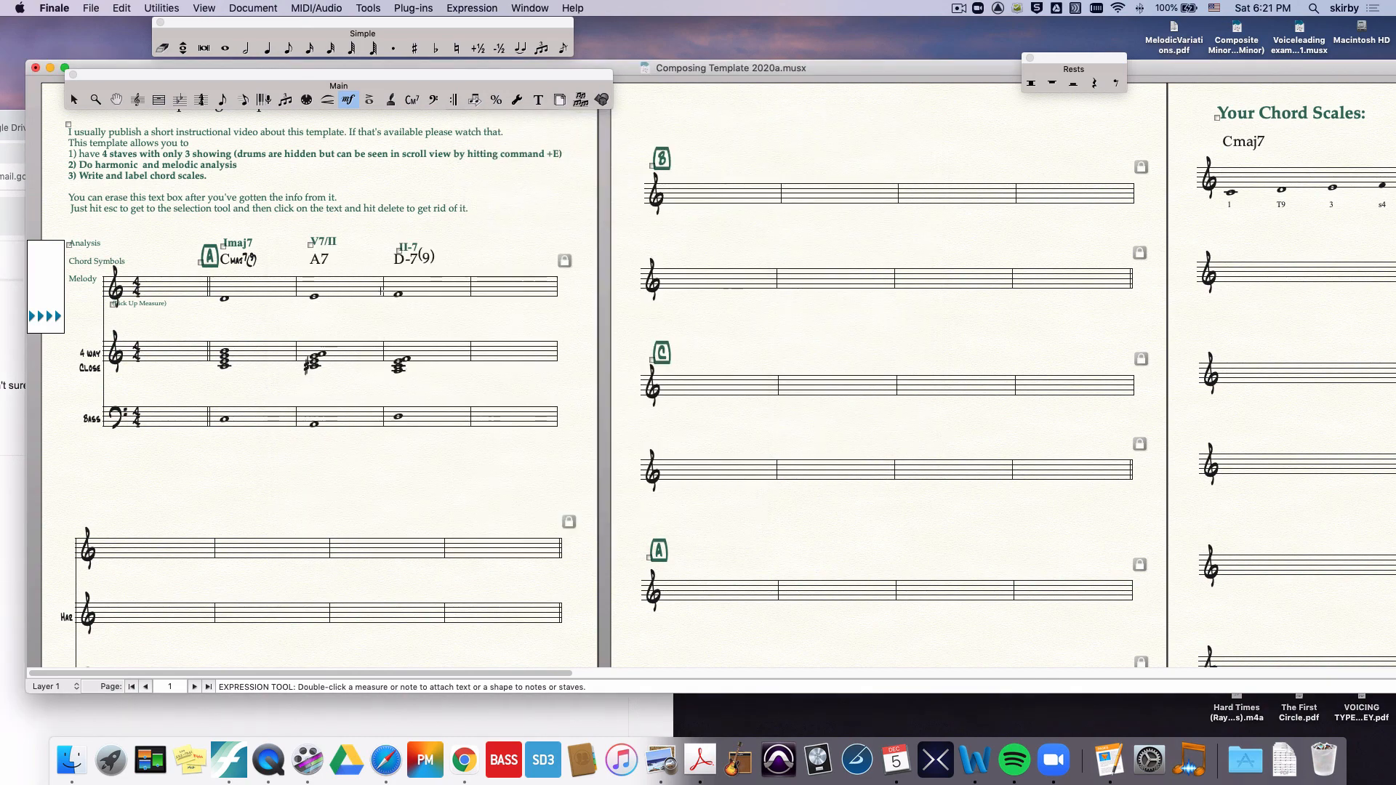
Step: Add a curved analysis arrow from V7/II to II-7 and a solid bracket just below and beyond the D-7(9) chord symbol
left_click(349, 238)
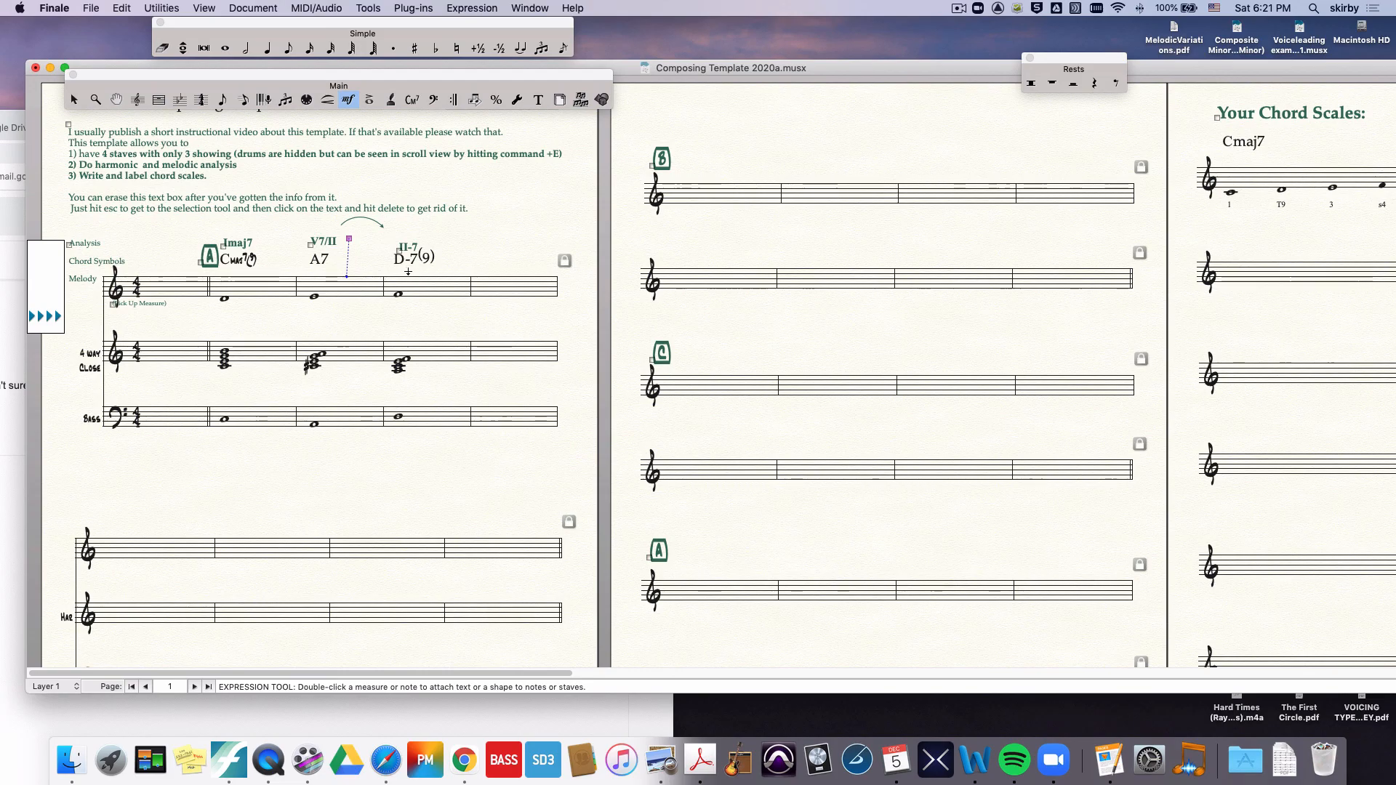
left_click(408, 271)
left_click_drag(408, 271, 448, 273)
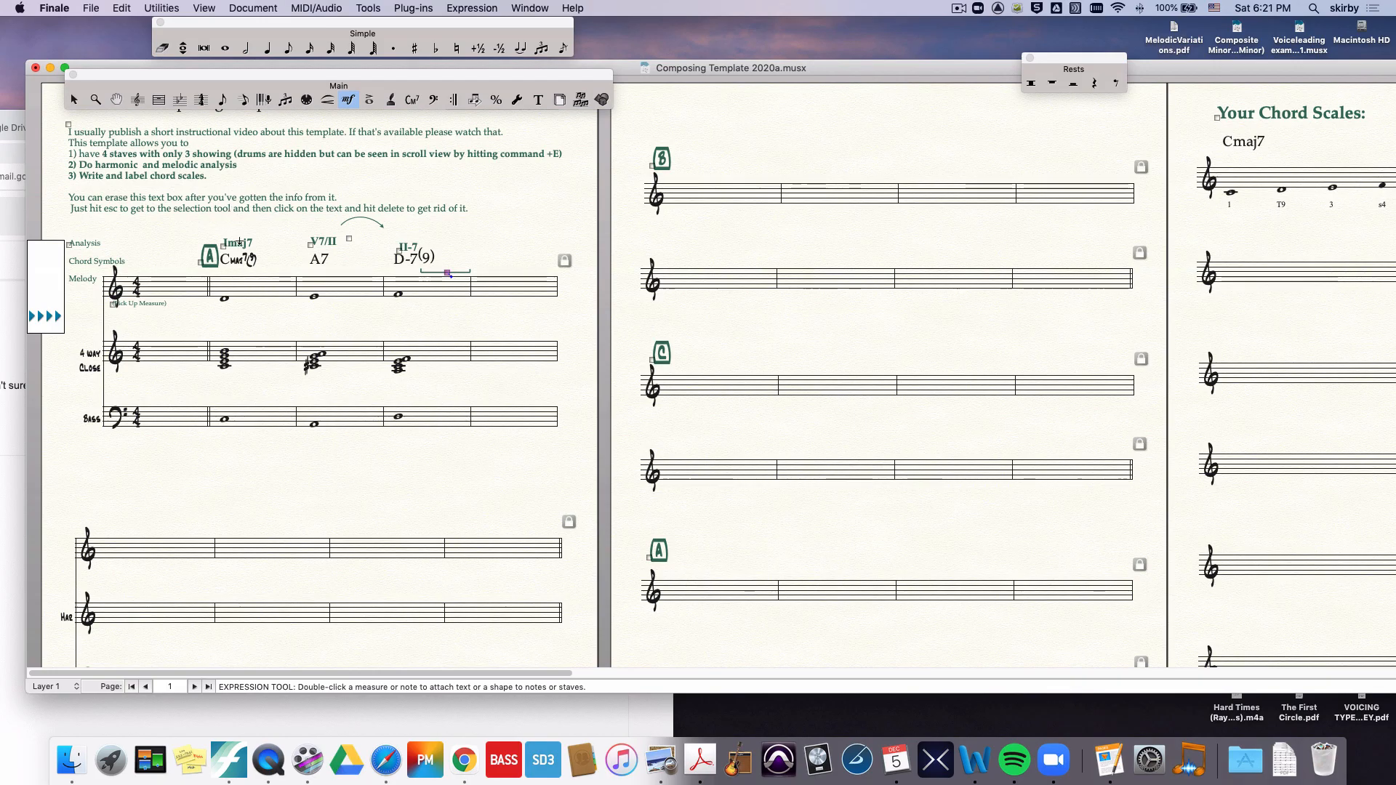
Step: Look through the pages from section A past sections B and C to the last blank chord scale staves
scroll(240, 242, "right", 1)
scroll(240, 242, "left", 1)
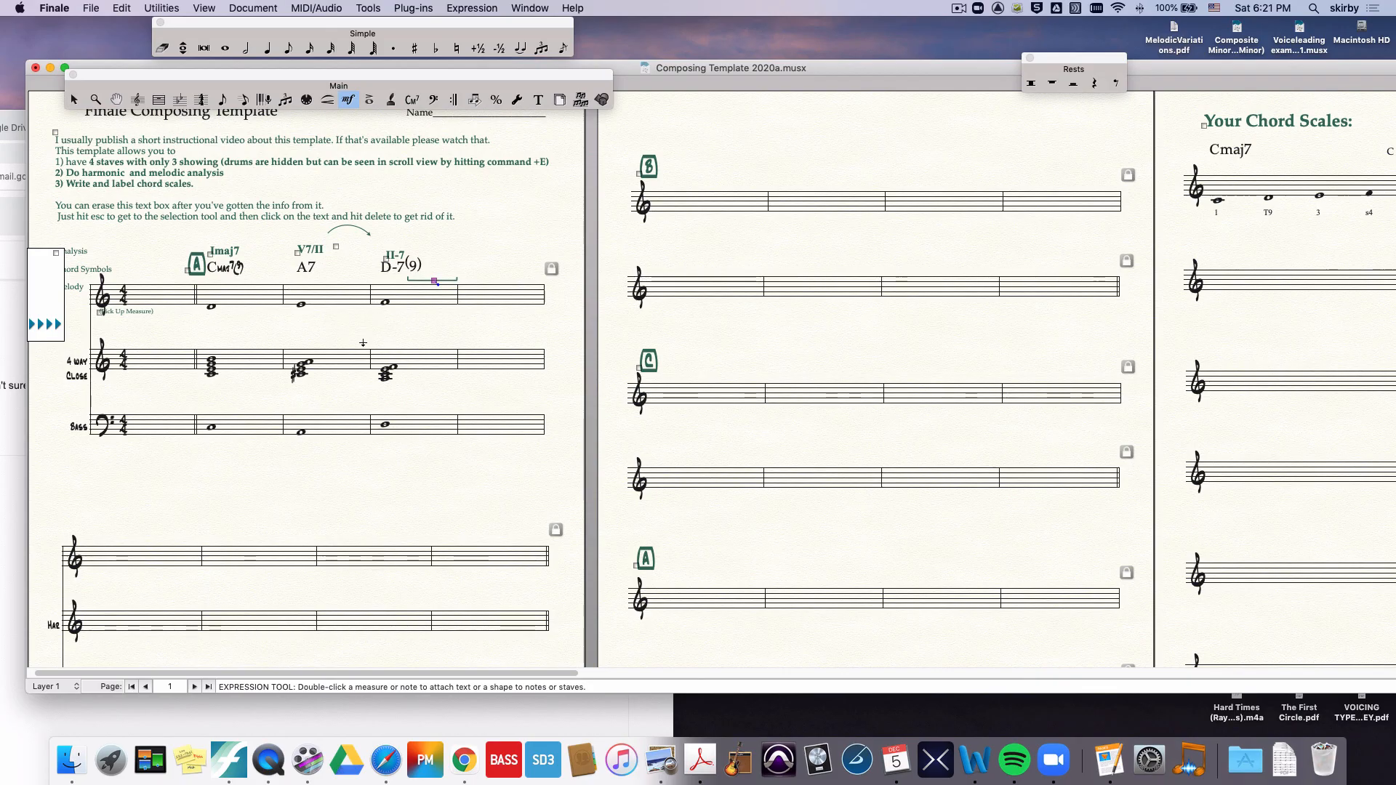
scroll(218, 267, "right", 10)
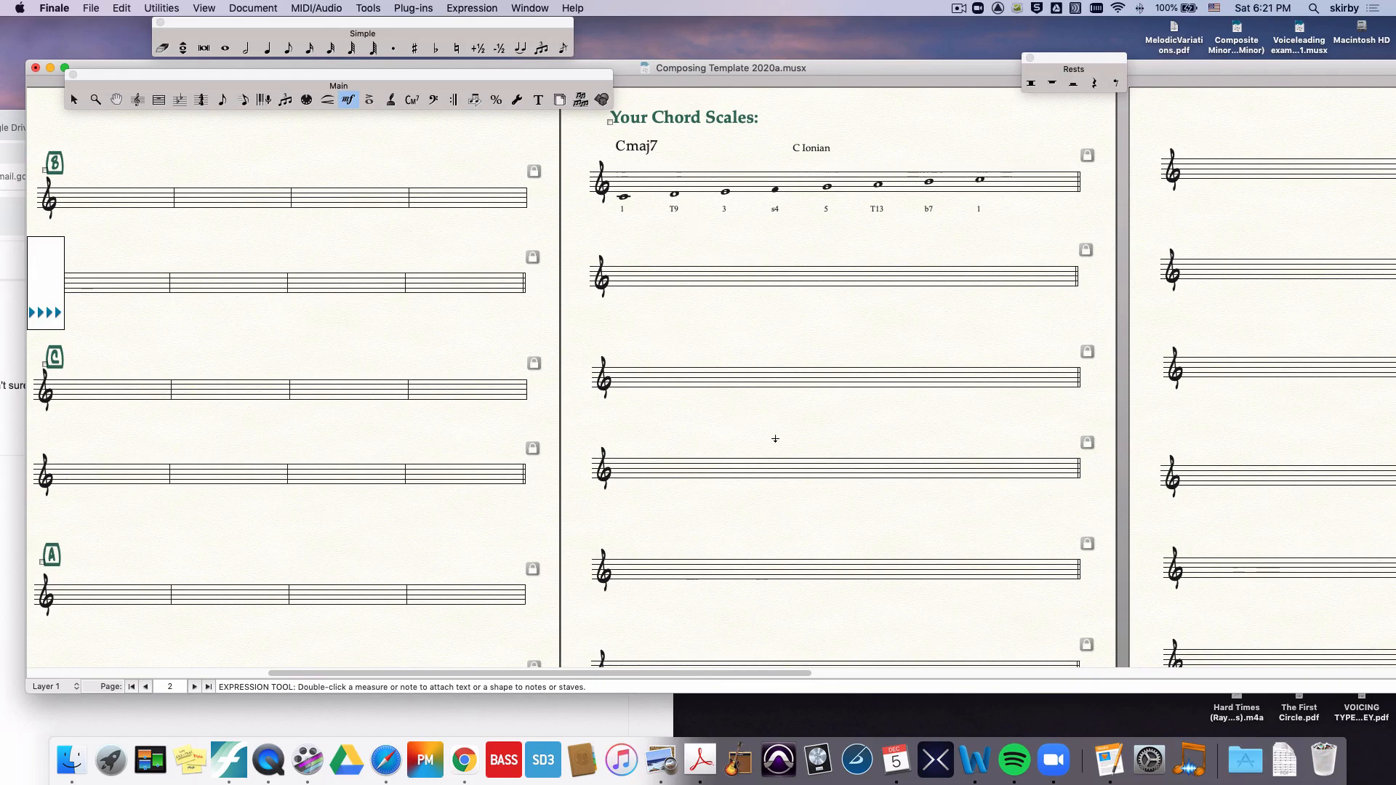
scroll(775, 438, "right", 2)
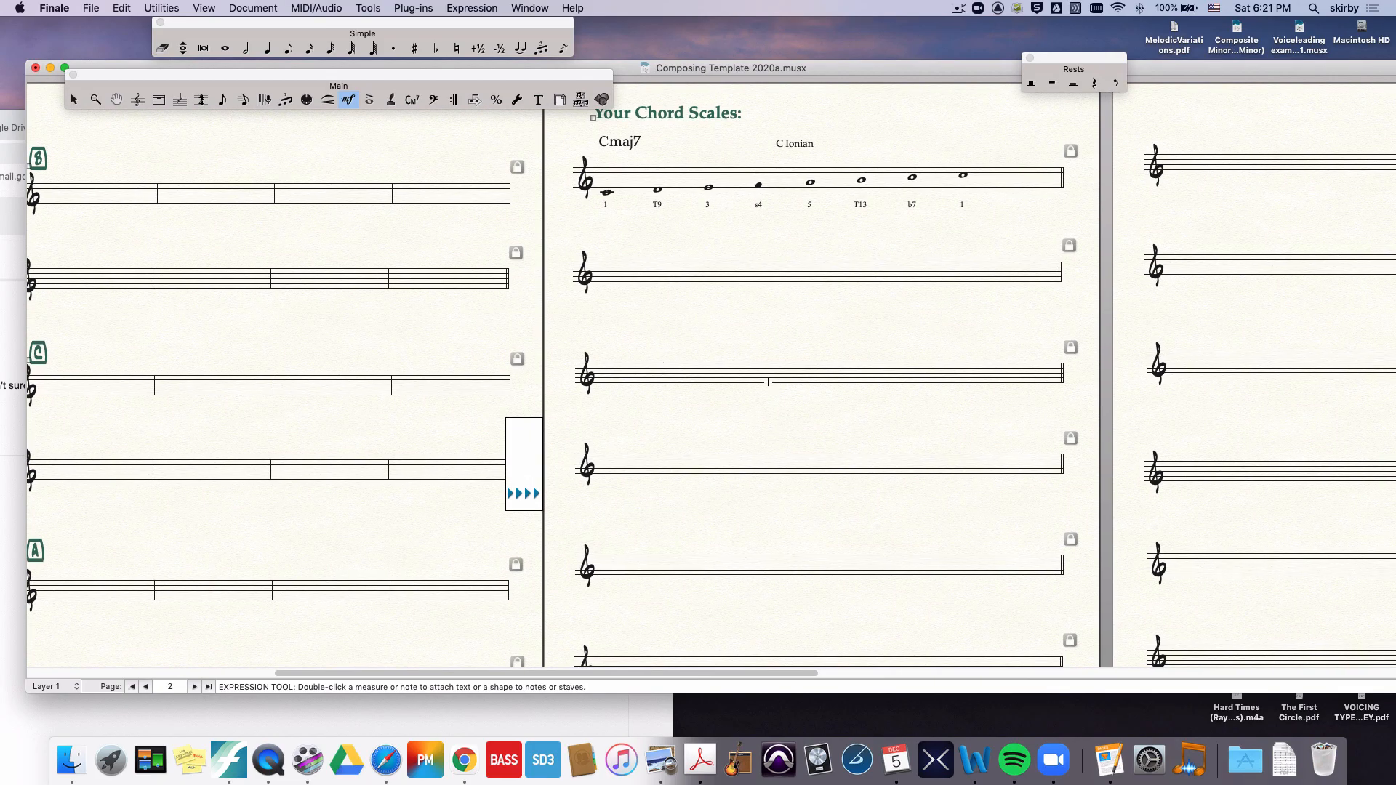
scroll(768, 382, "right", 10)
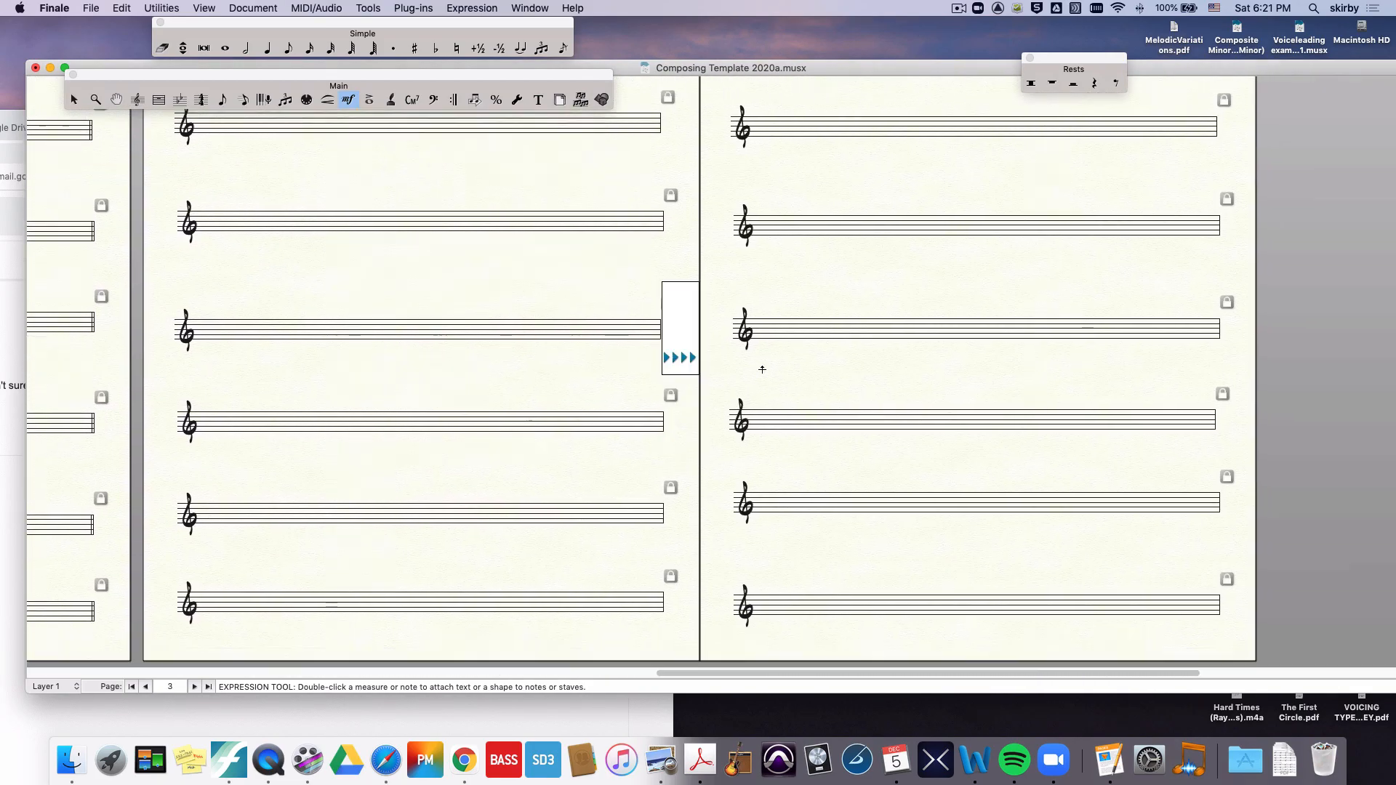
scroll(762, 369, "right", 3)
key("Escape")
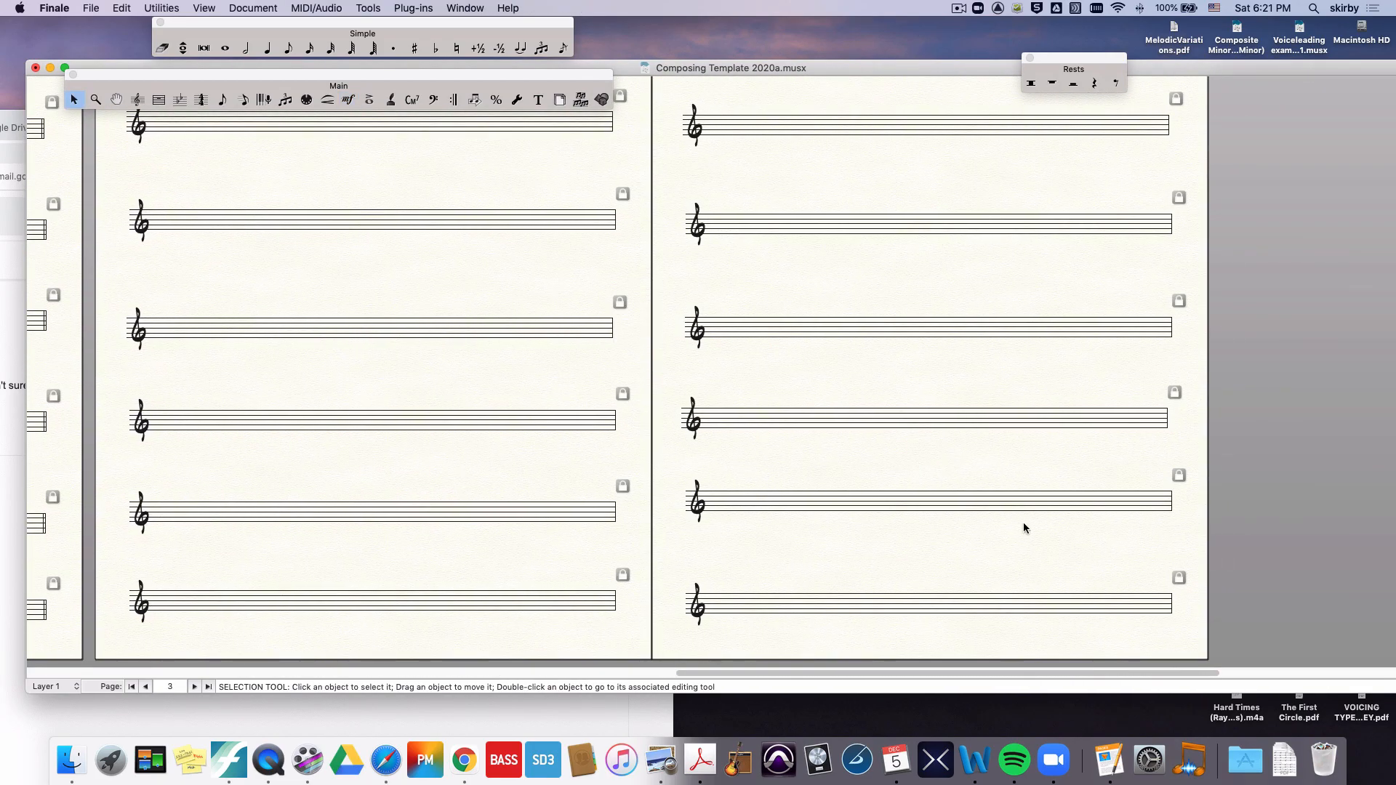
Step: Check the measure editing options offered for the last chord scale staff, closing them without choosing one
left_click(948, 607)
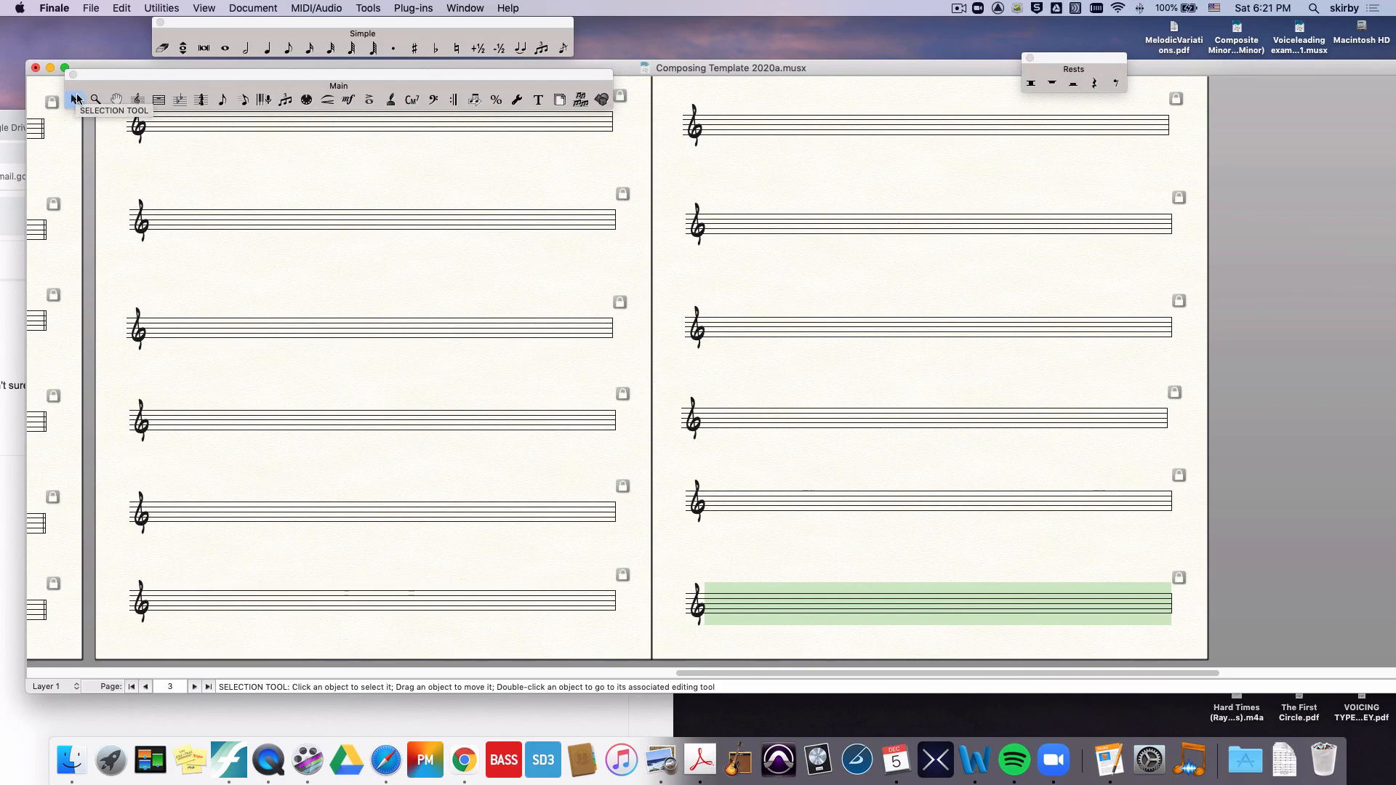
right_click(854, 611)
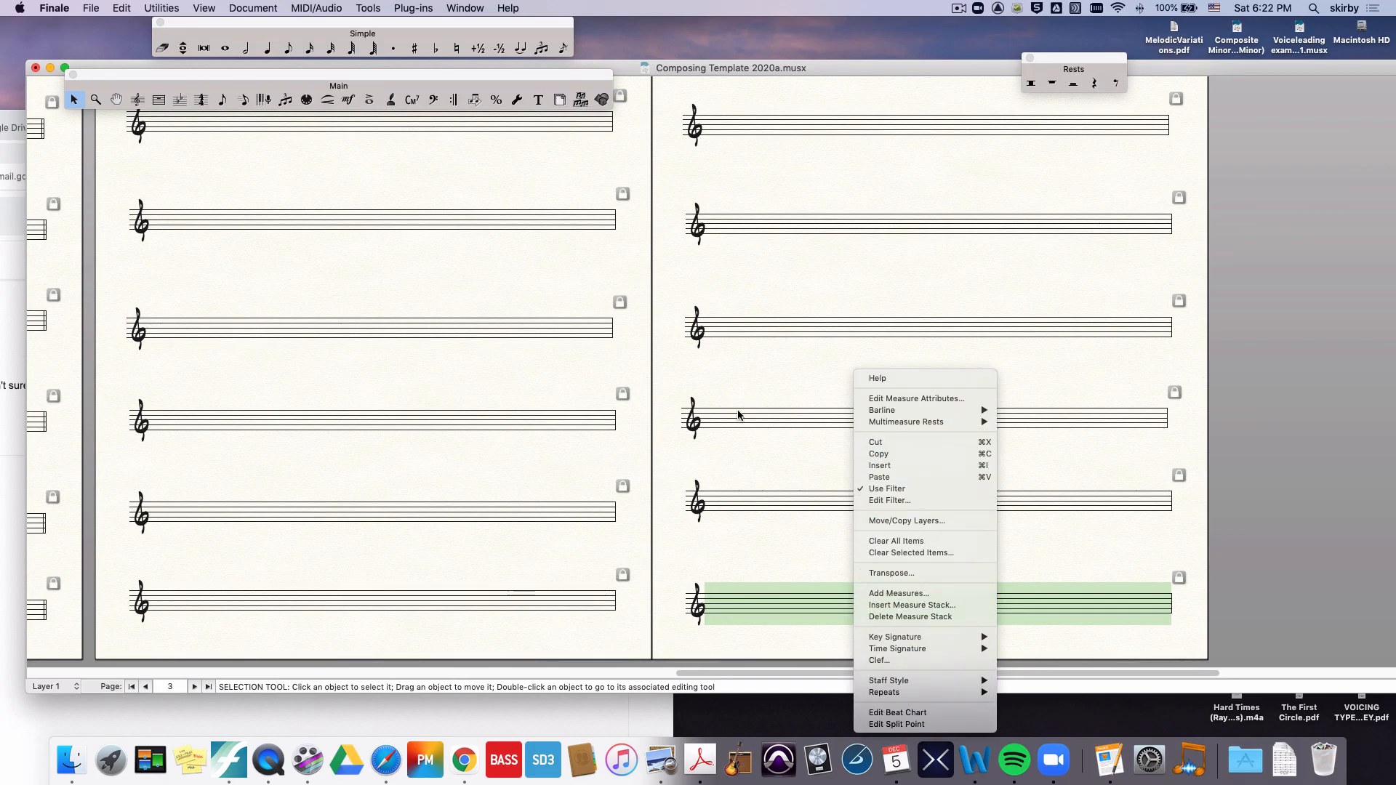
left_click(783, 509)
scroll(777, 516, "left", 10)
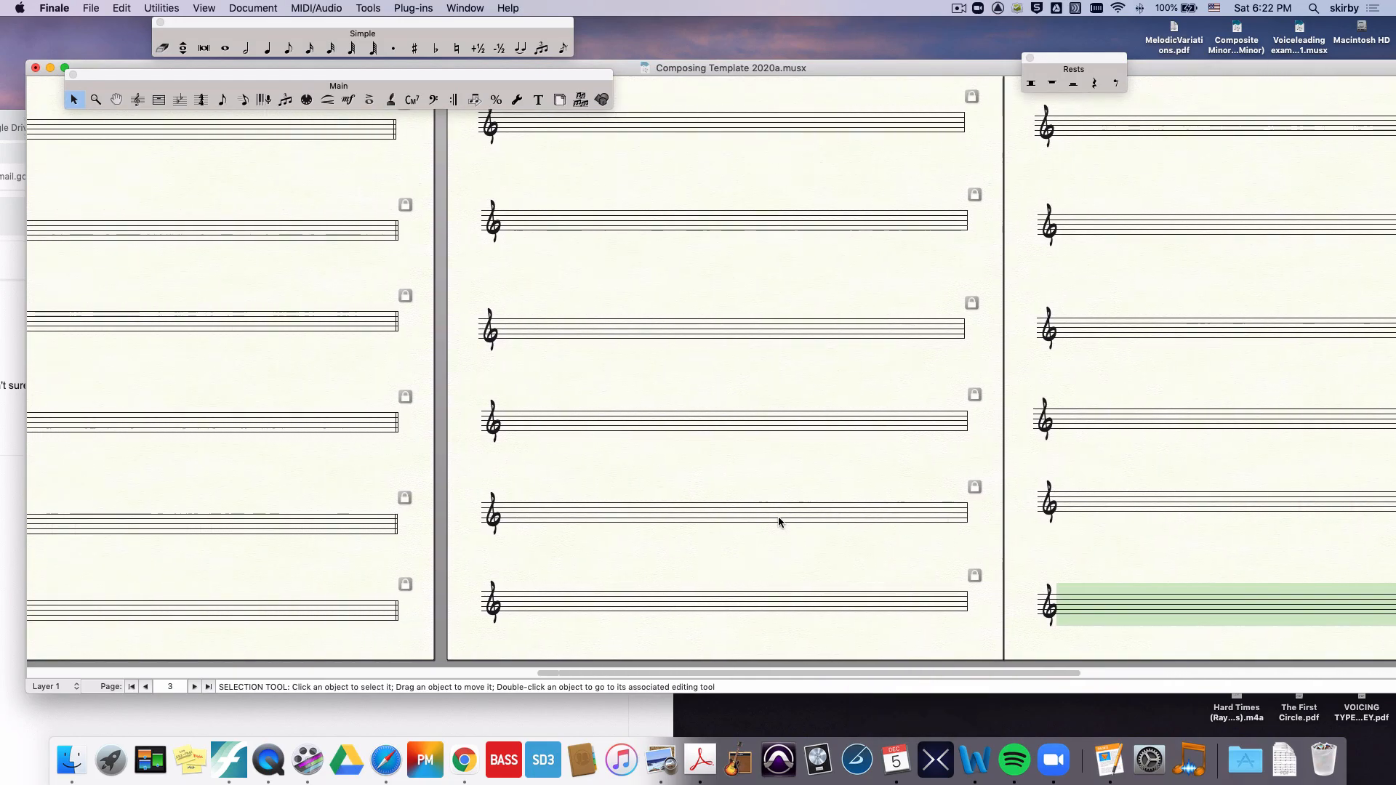
scroll(778, 520, "left", 5)
scroll(349, 590, "left", 1)
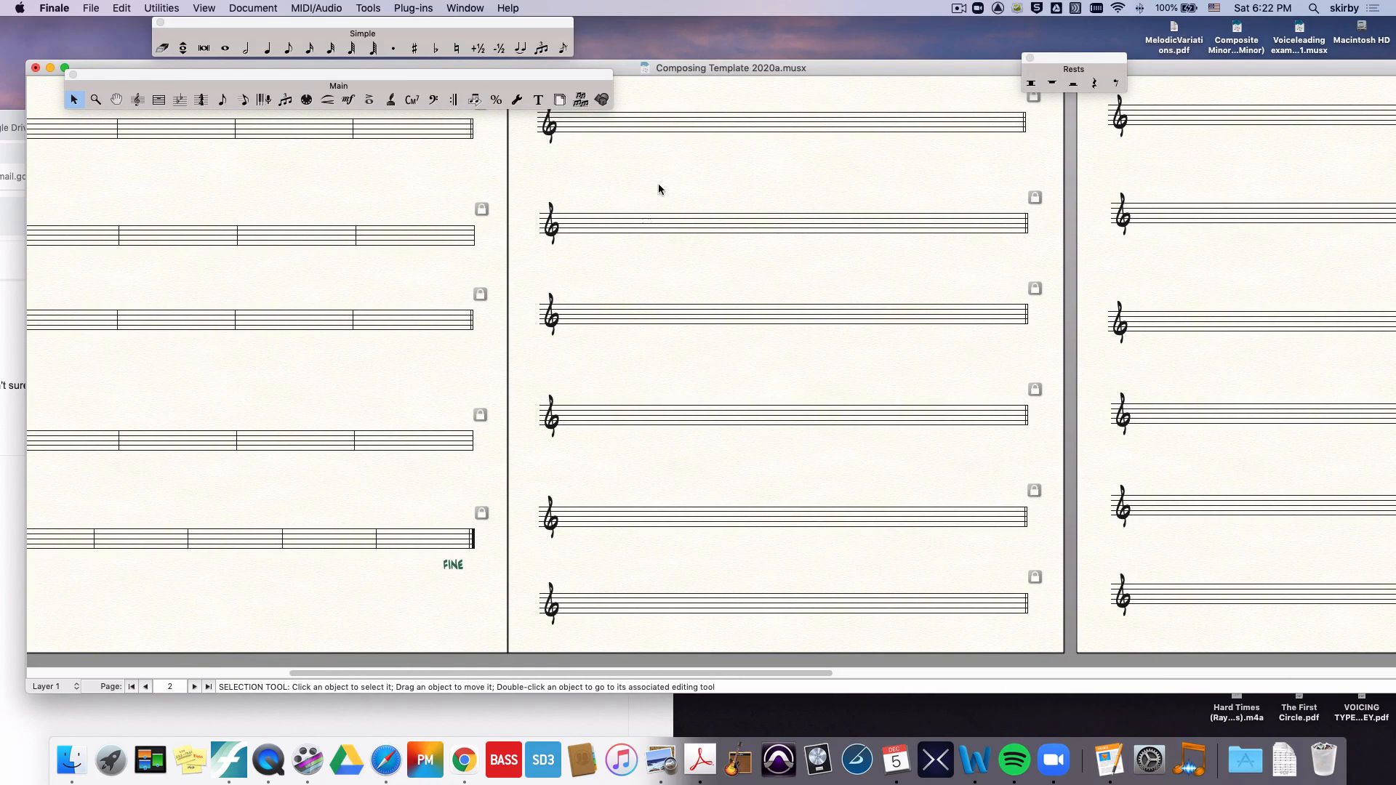
Step: Select the final measure marked FINE and look at section A with the Time Signature tool active
left_click(421, 543)
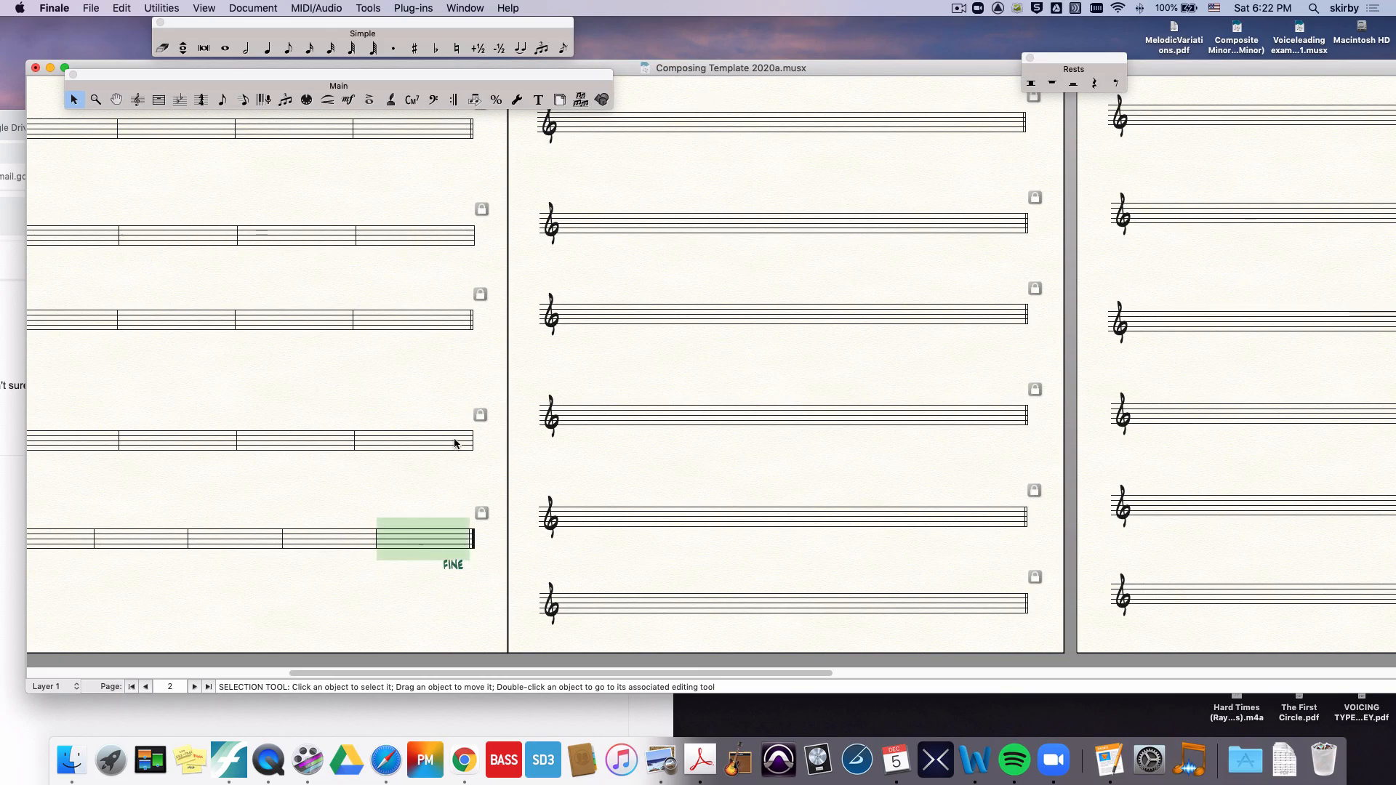
scroll(469, 425, "up", 3)
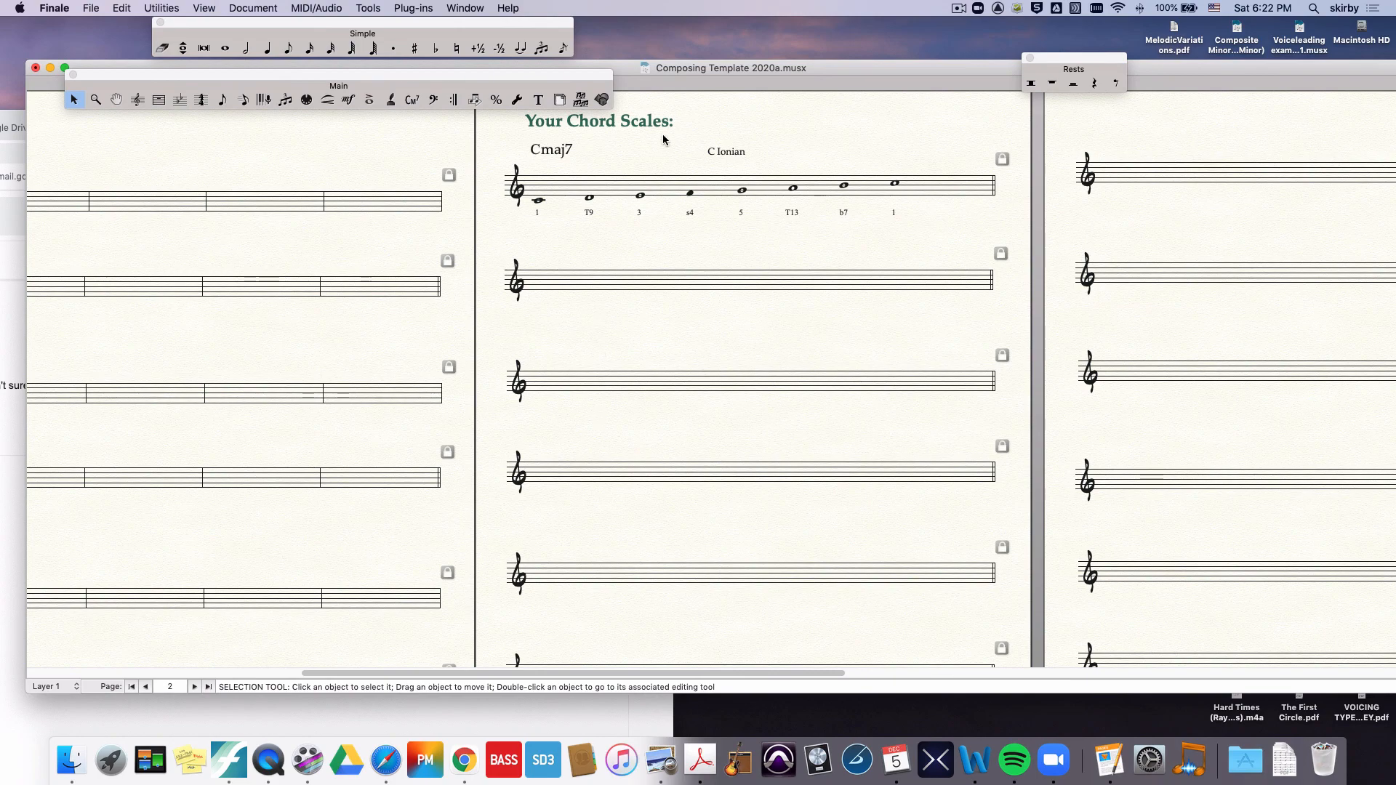
scroll(636, 302, "left", 10)
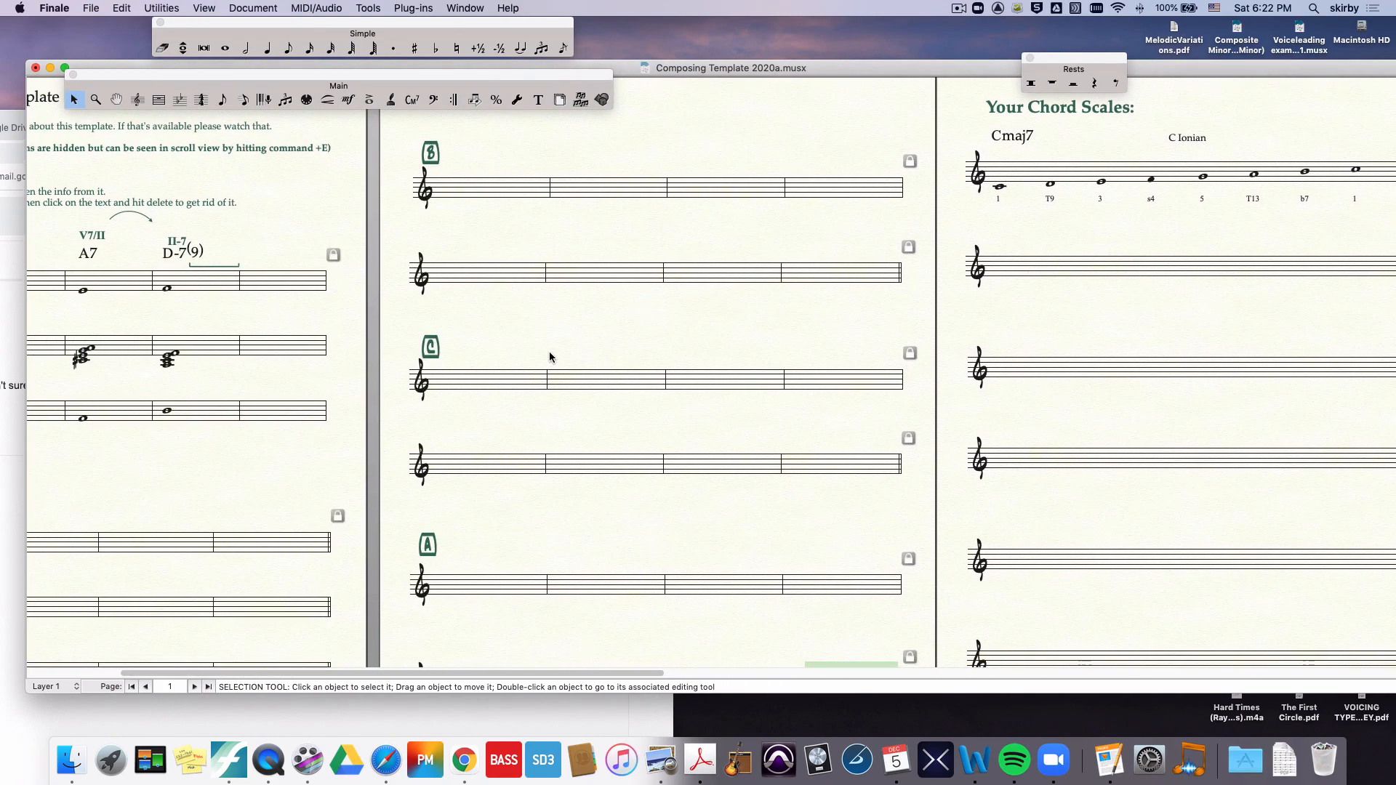
scroll(531, 372, "left", 5)
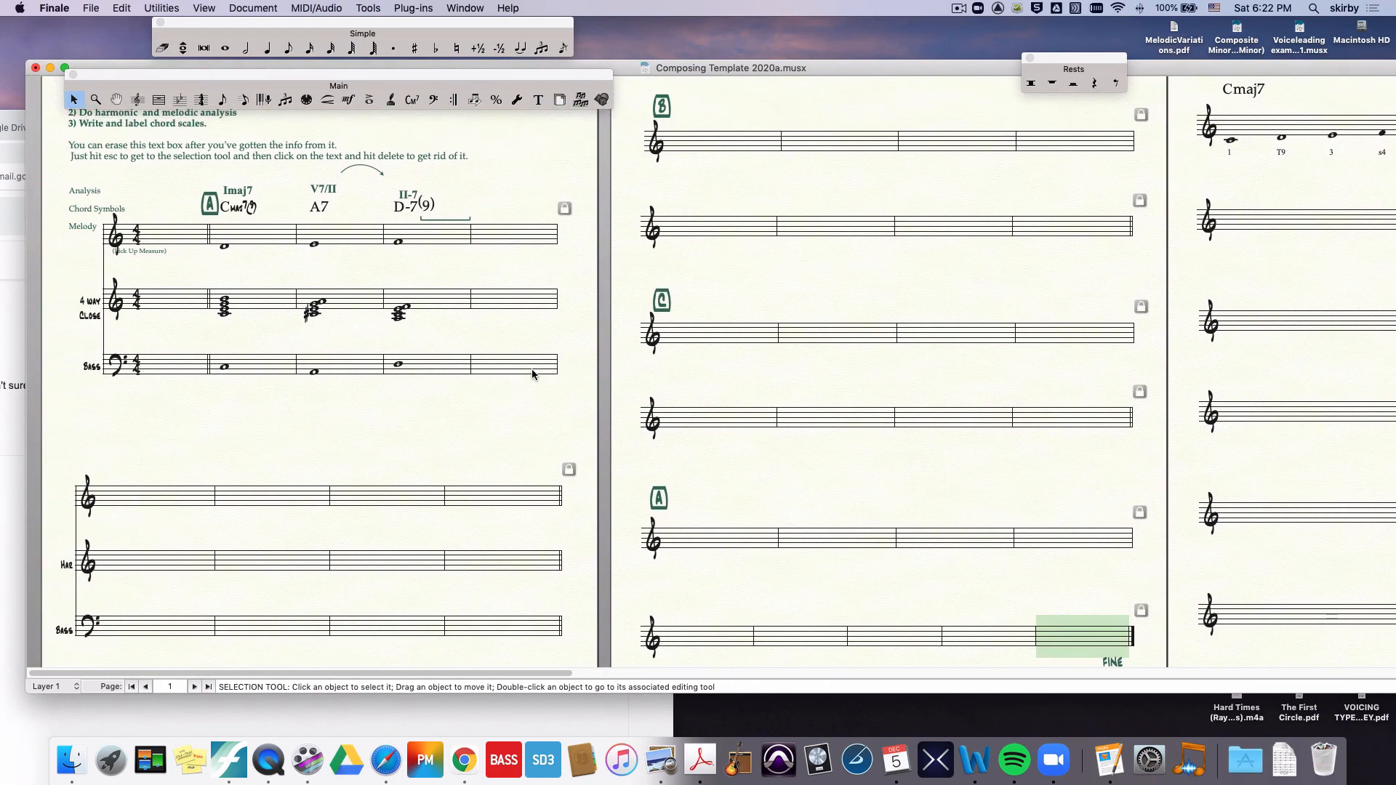
left_click(203, 100)
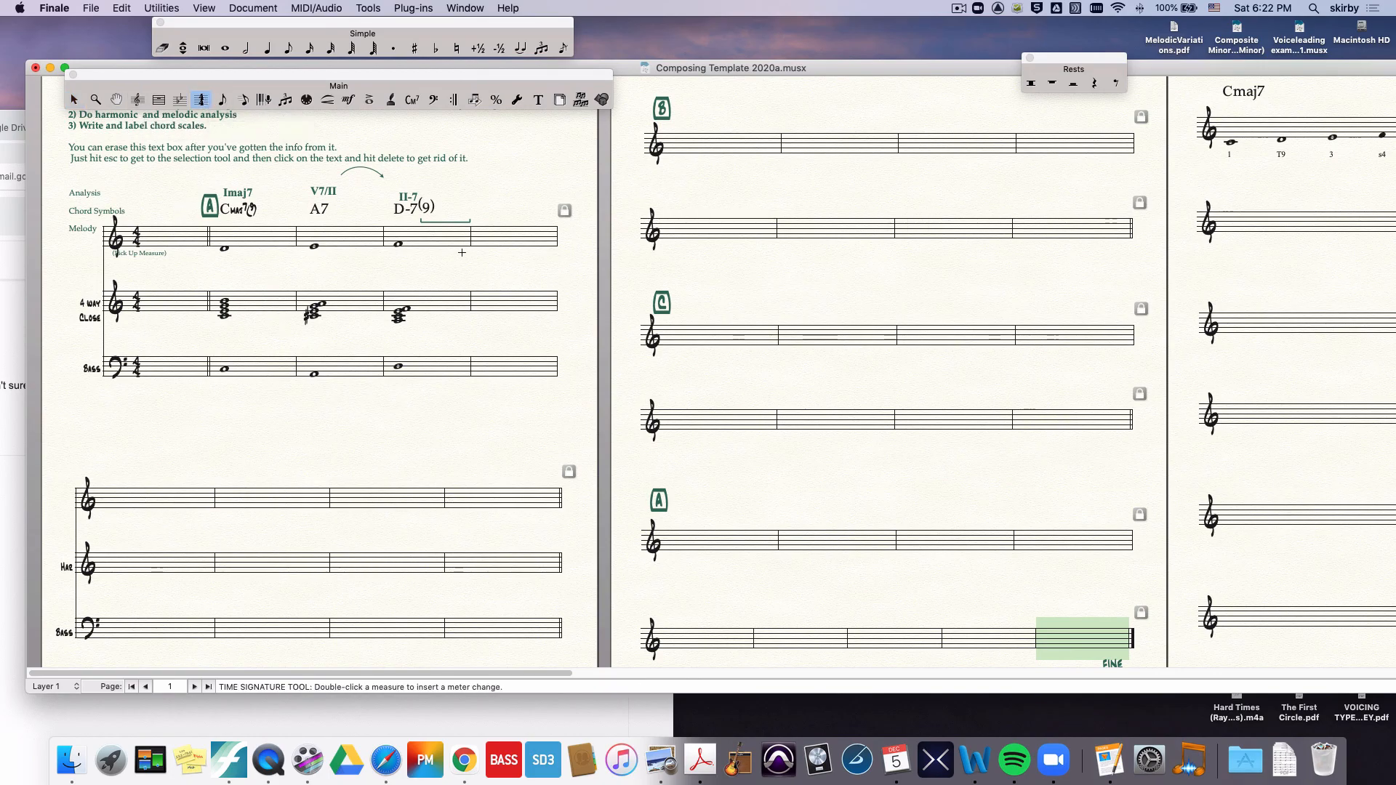
key("Escape")
Step: Enter the whole notes E, F, A and B on the second staff under Your Chord Scales
scroll(508, 324, "right", 15)
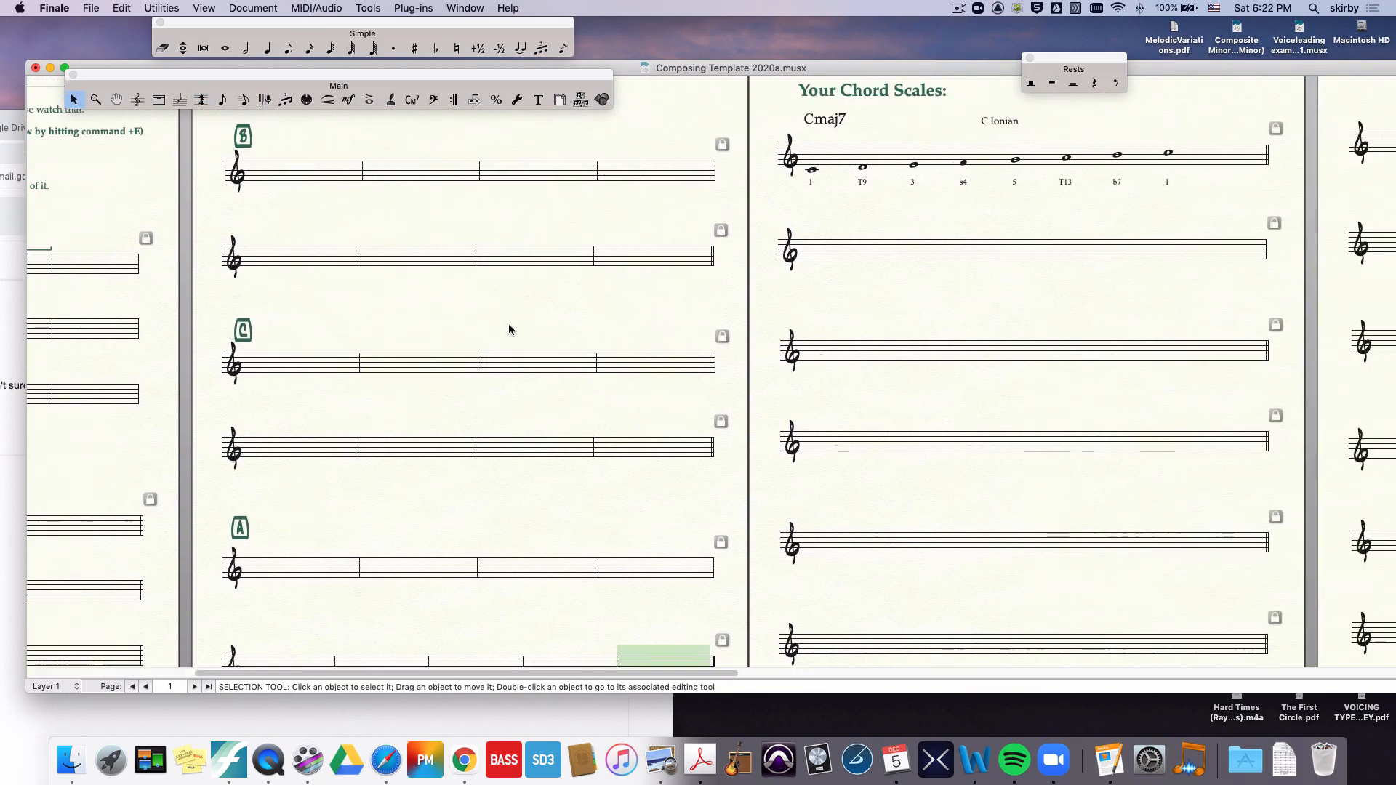
left_click(226, 47)
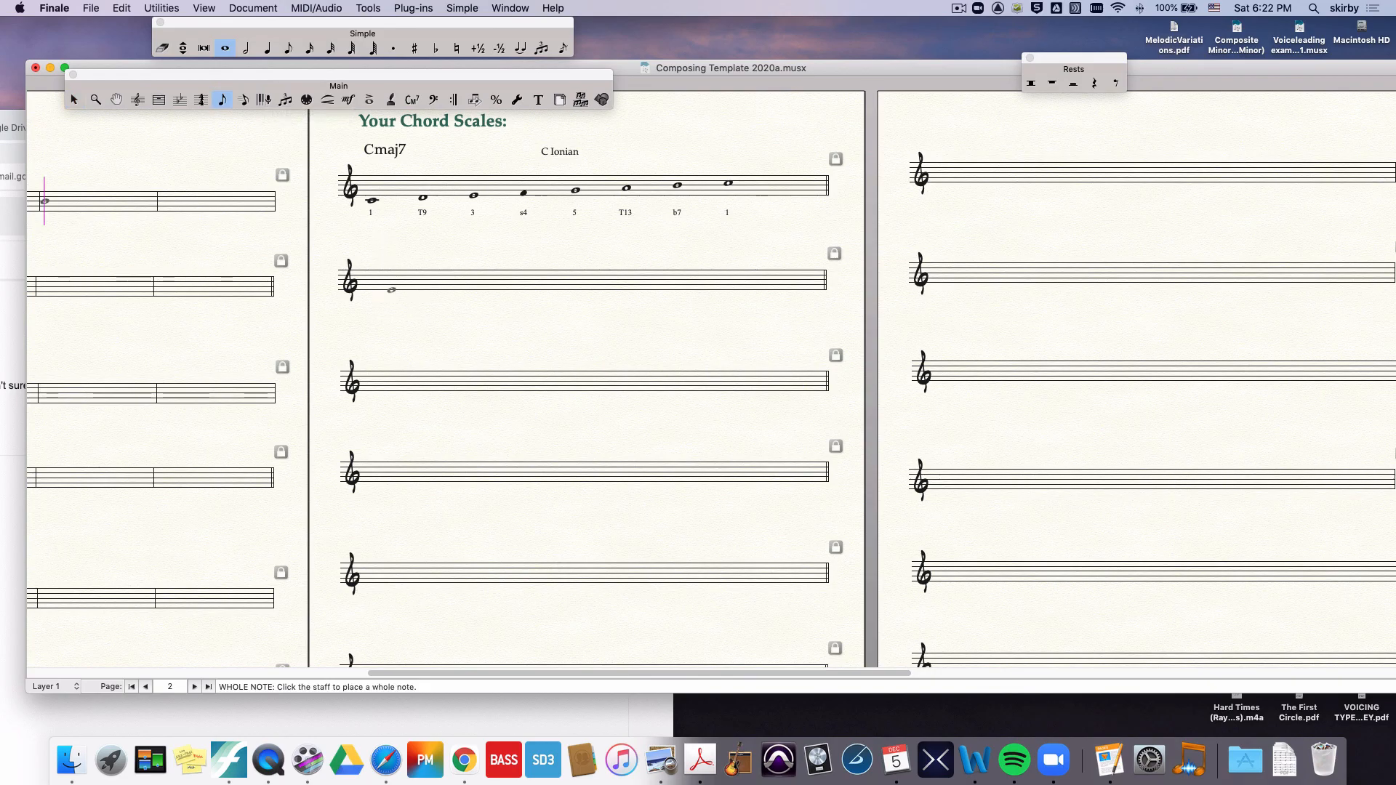
left_click(371, 289)
left_click(484, 286)
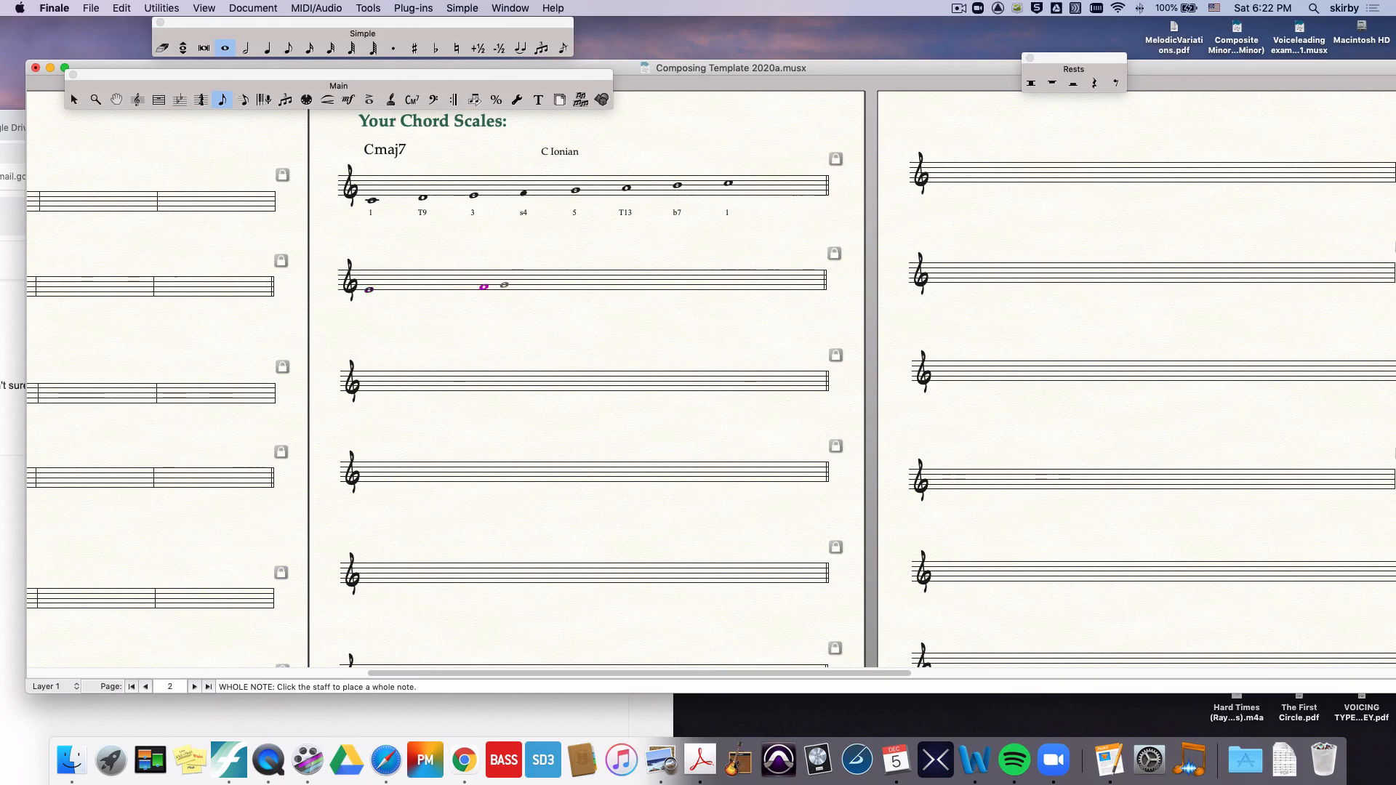
left_click(507, 285)
key("Up")
key("Down")
key("BackSpace")
key("Return")
key("Return")
key("Up")
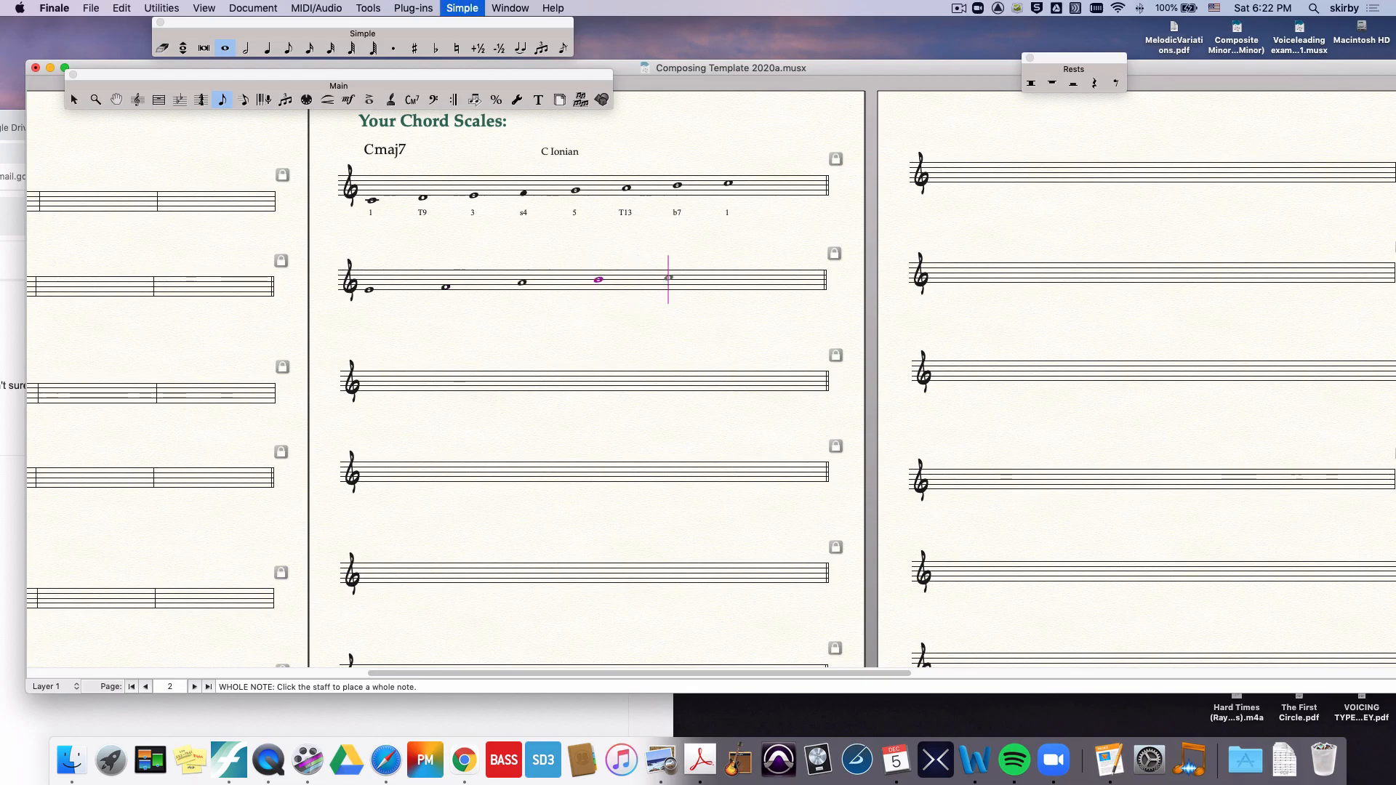
Step: Continue the second chord scale upward with the whole notes C, D and E and finish note entry
key("Return")
key("Up")
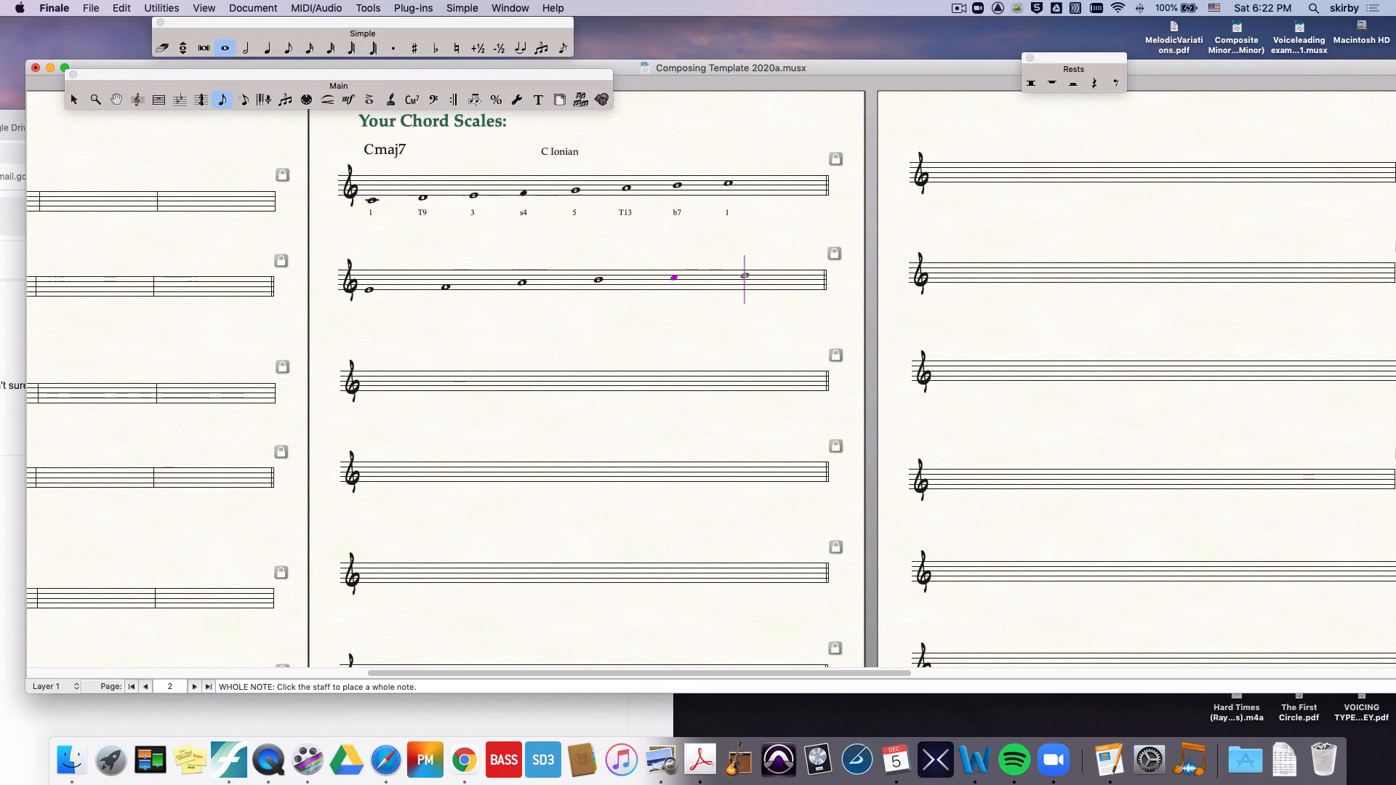
key("Return")
key("Up")
key("Return")
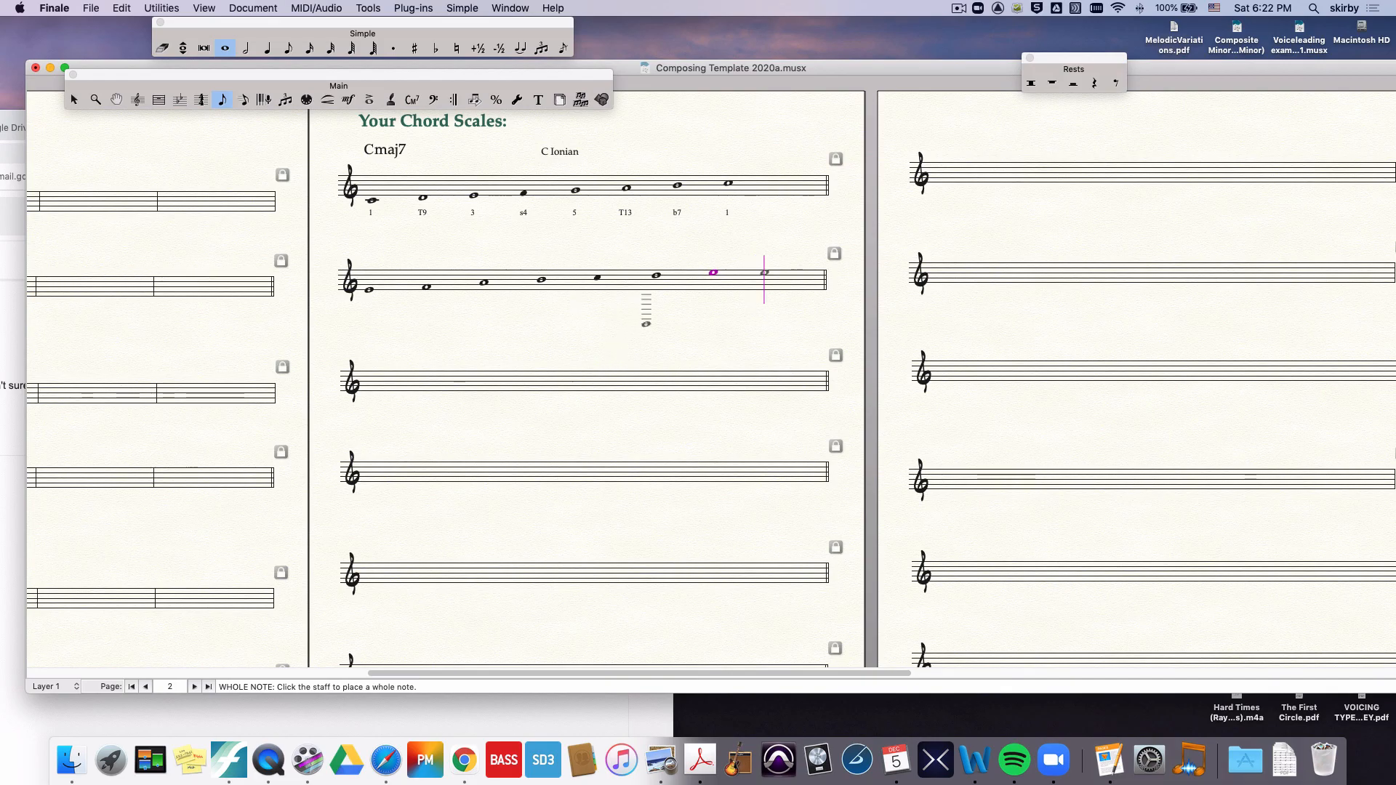
key("Escape")
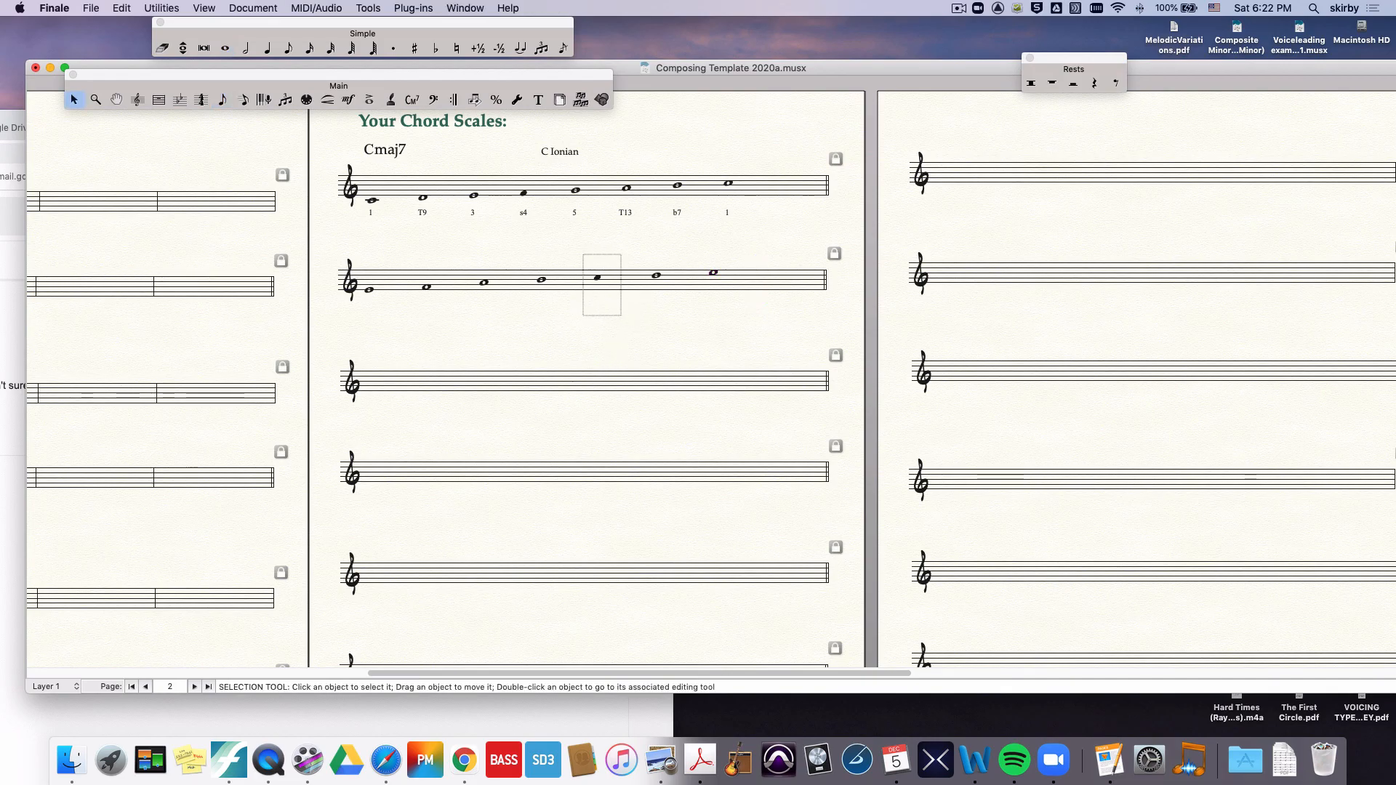
Step: Clear the staff styles from the fifth note of the second chord scale
left_click(598, 277)
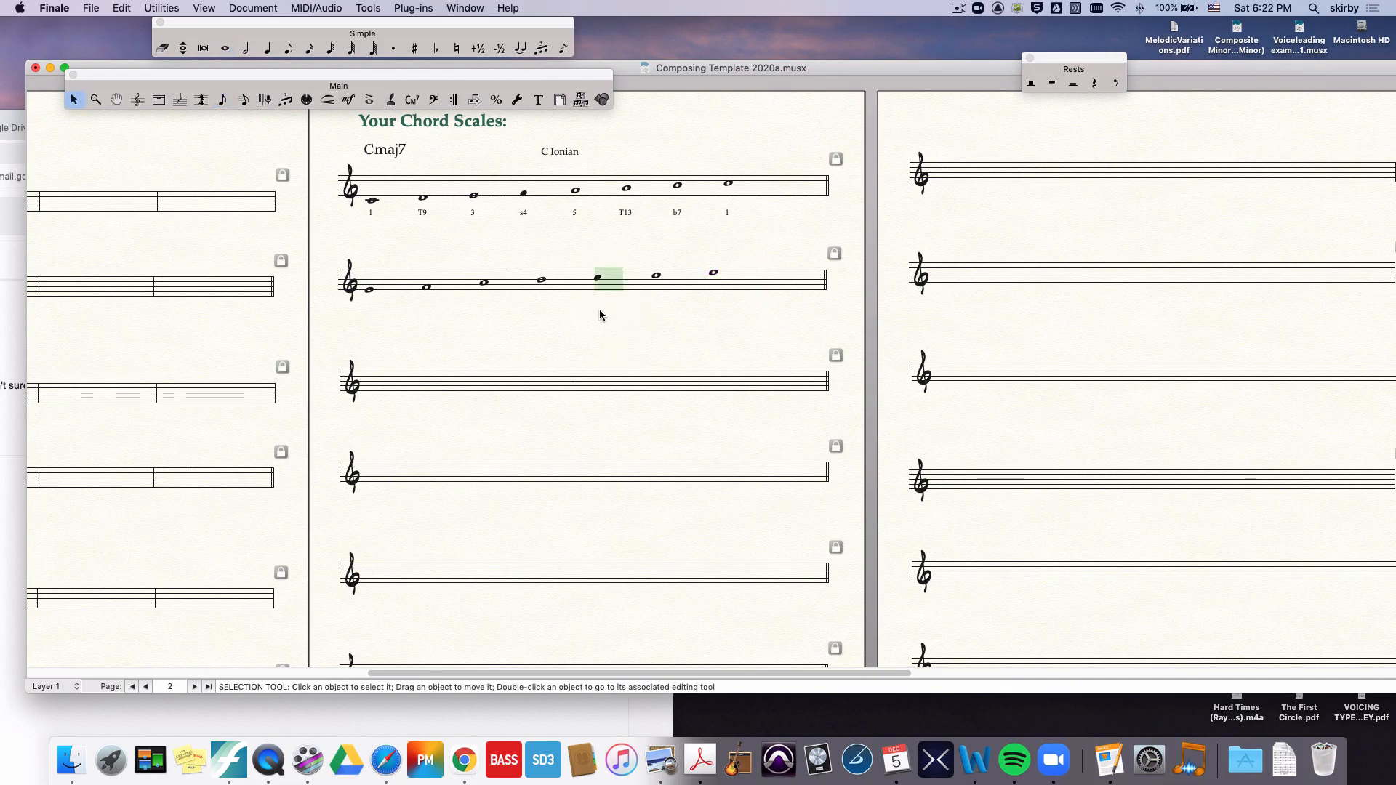
left_click(137, 99)
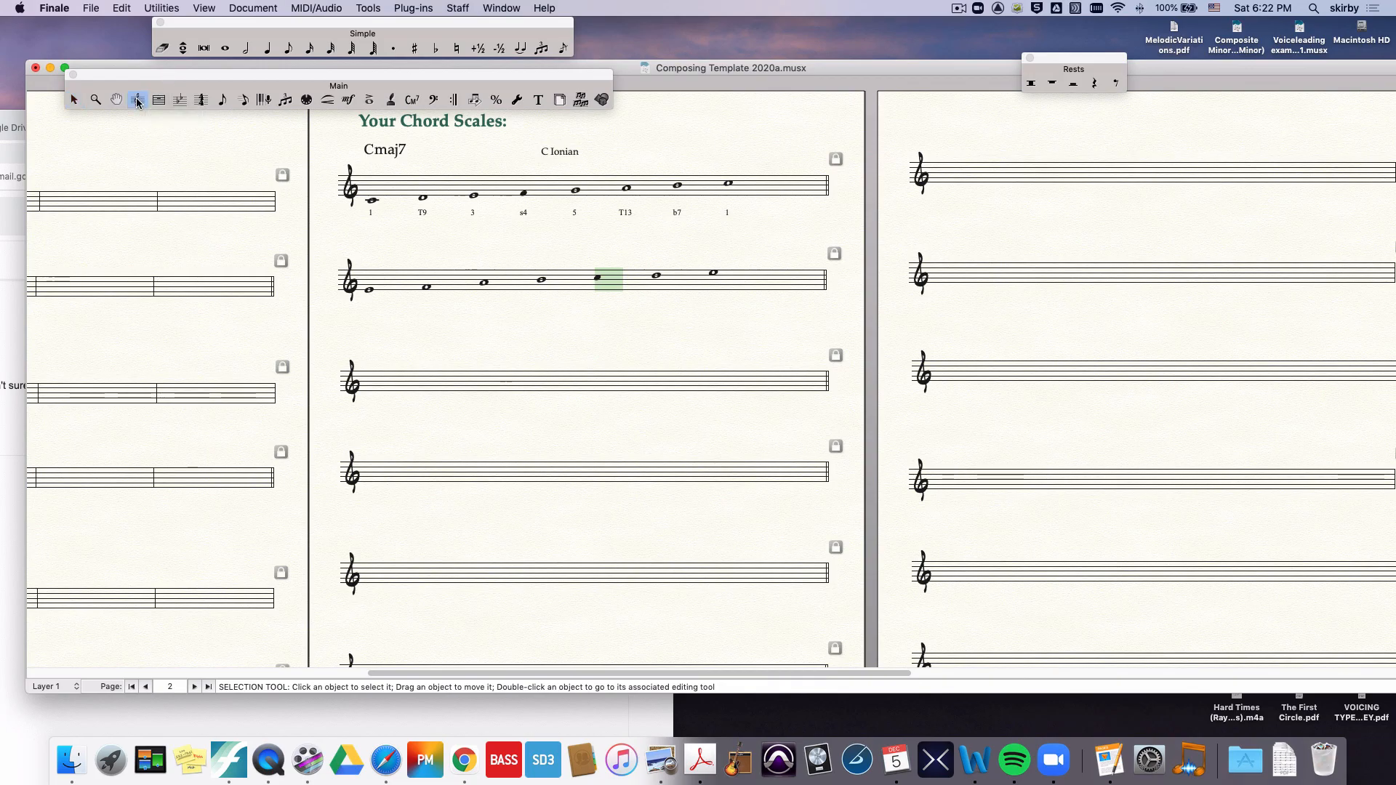
right_click(610, 287)
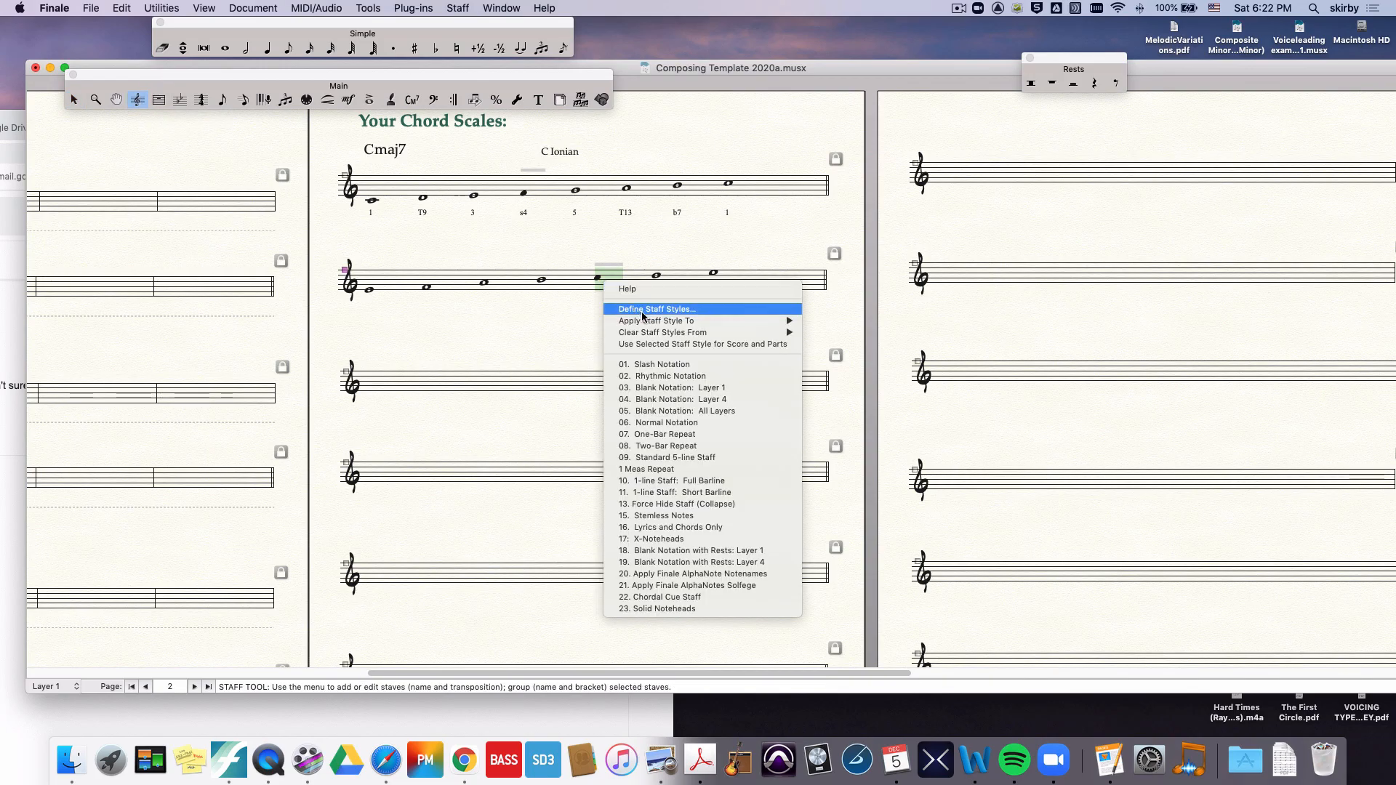
mouse_move(727, 333)
left_click(824, 333)
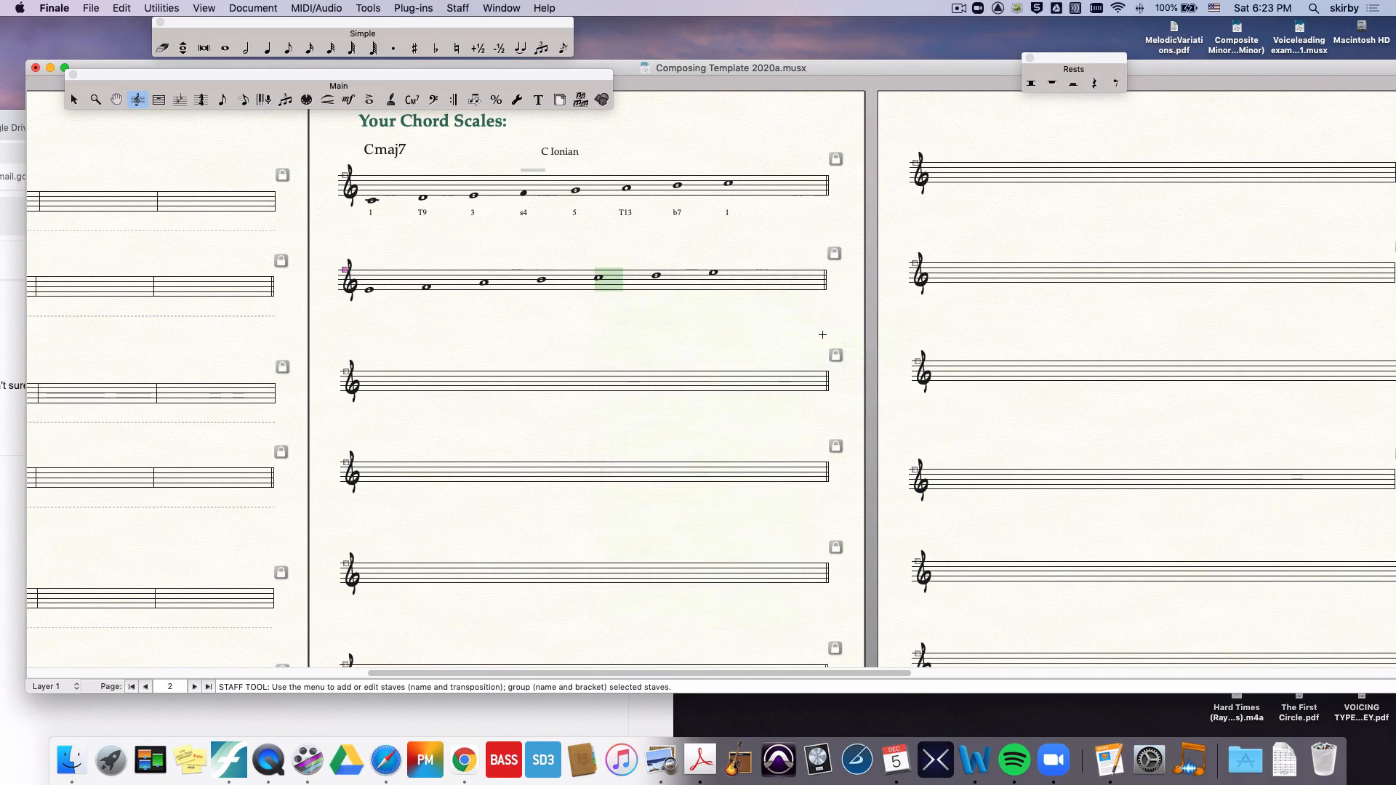
left_click(407, 338)
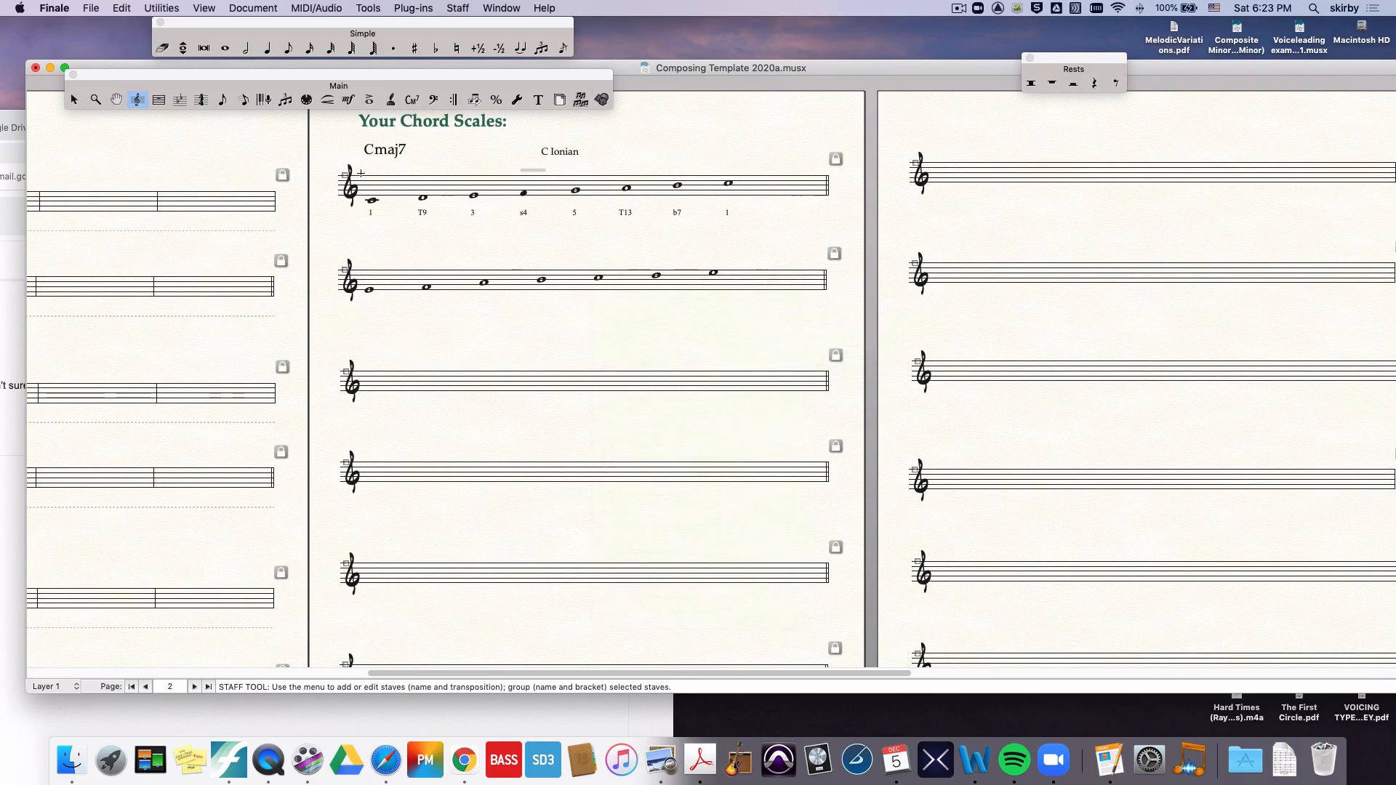
Step: Label the second scale's notes with the lyrics 1, Sb2, b3, T11, 5, Sb6 and b7
left_click(392, 102)
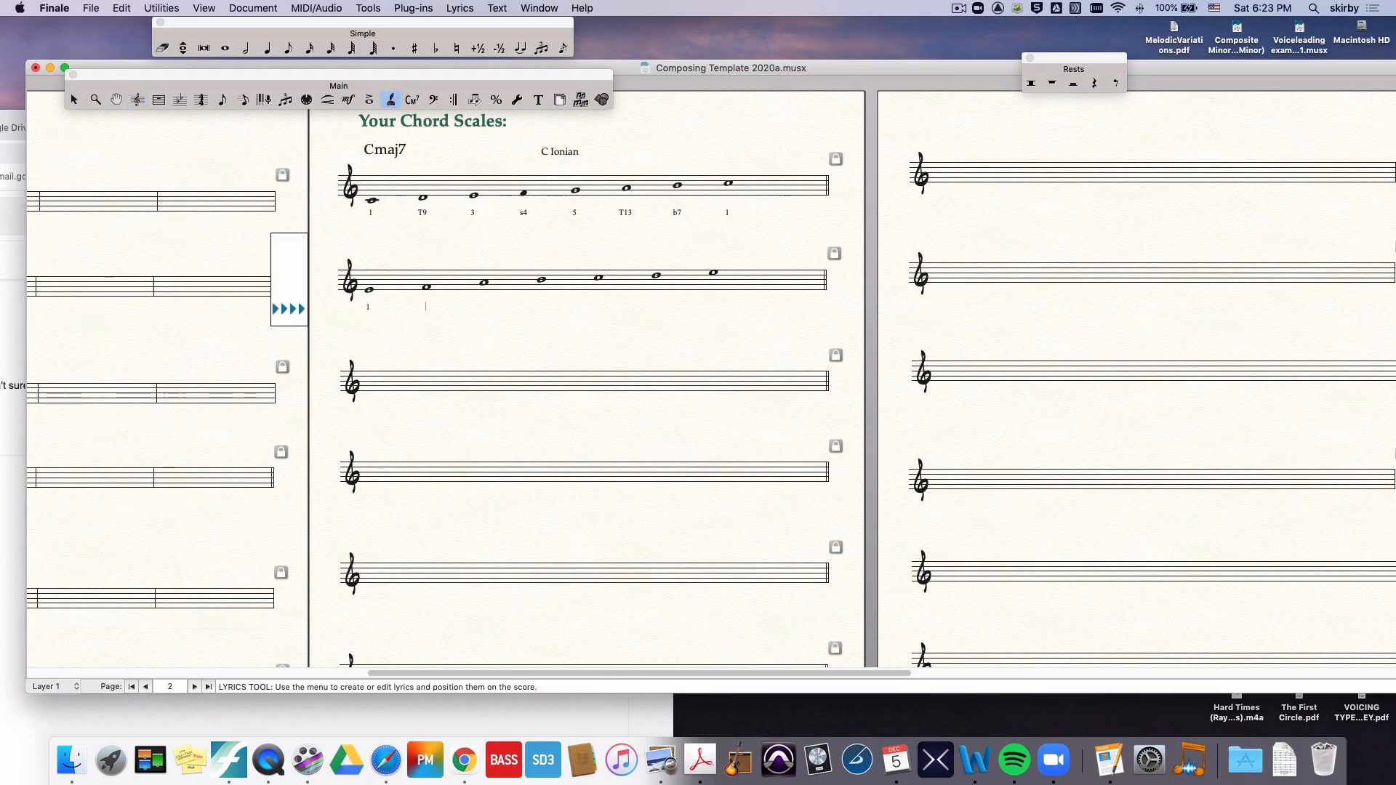
type("s3 T")
type("11 5 Sb6 b7")
key("Escape")
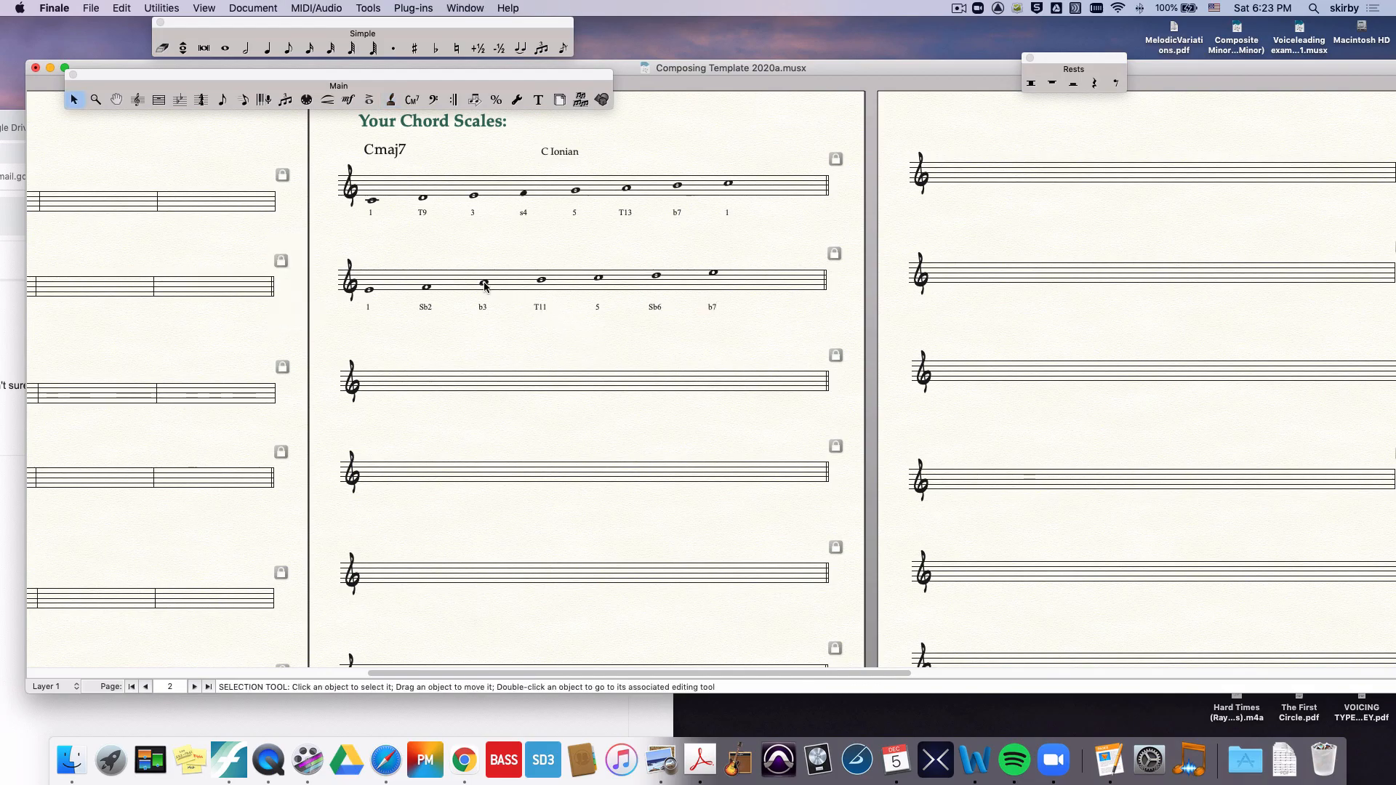
Step: Correct the second scale to E, F, G, A, B, C, D, E in whole notes and label the eighth note 1
double_click(484, 284)
key("Down")
key("Right")
key("Right")
key("Right")
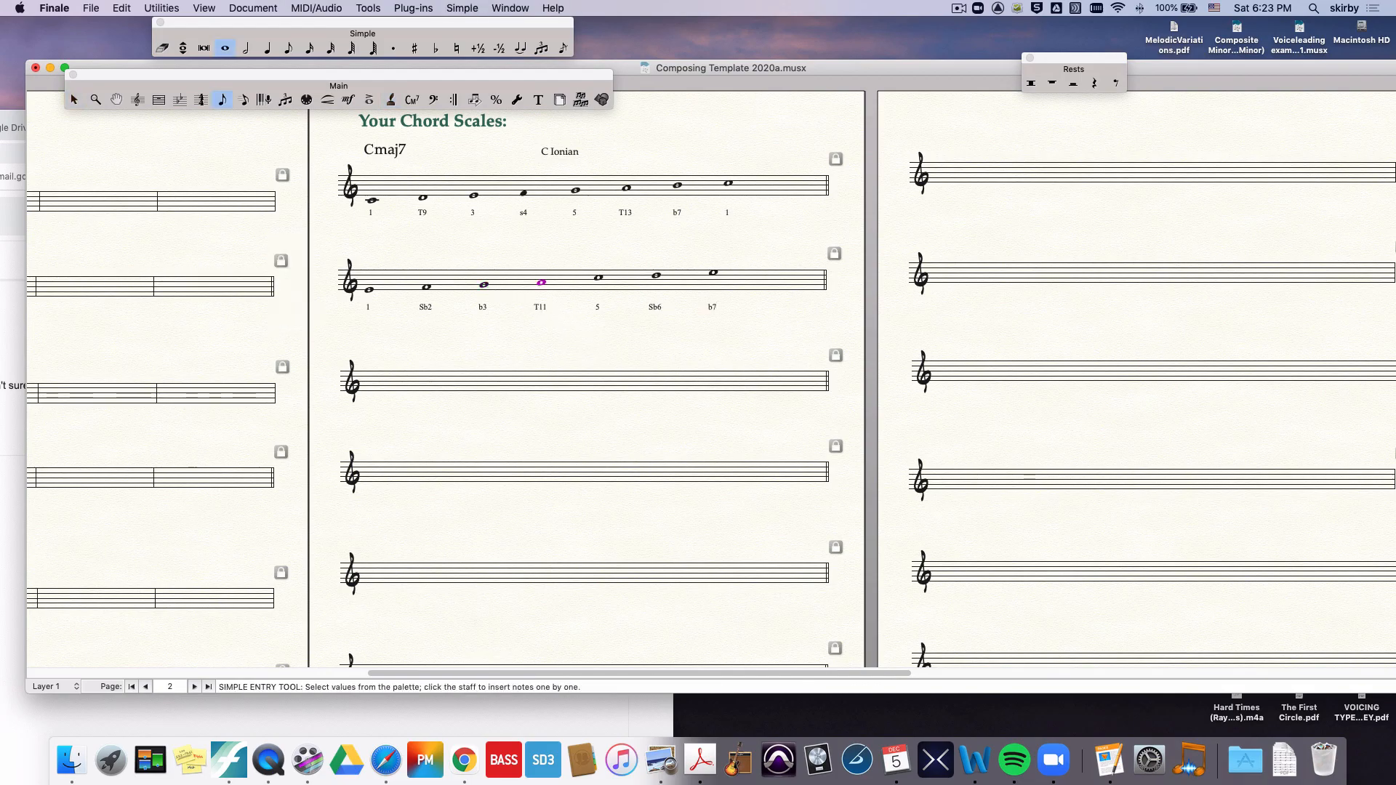
key("Right")
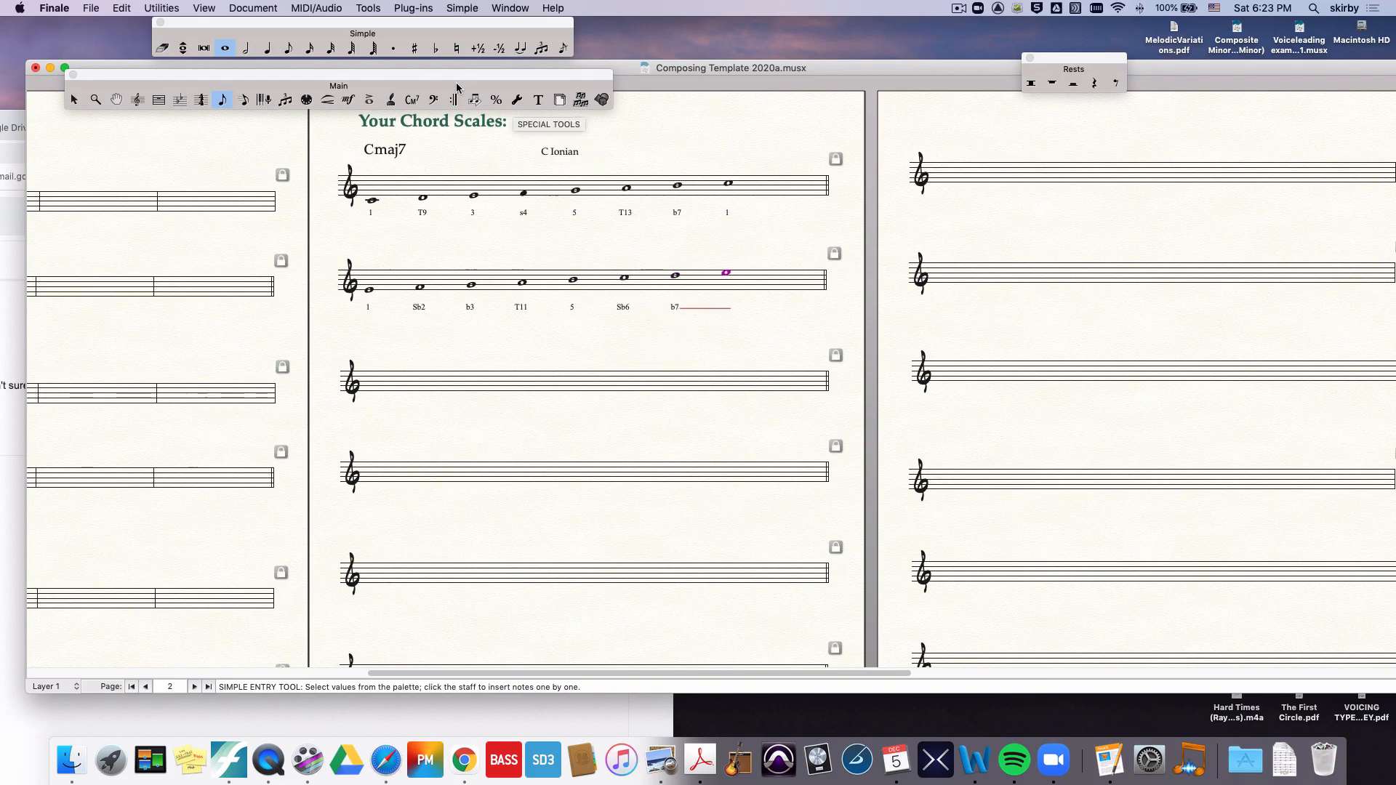
left_click(390, 100)
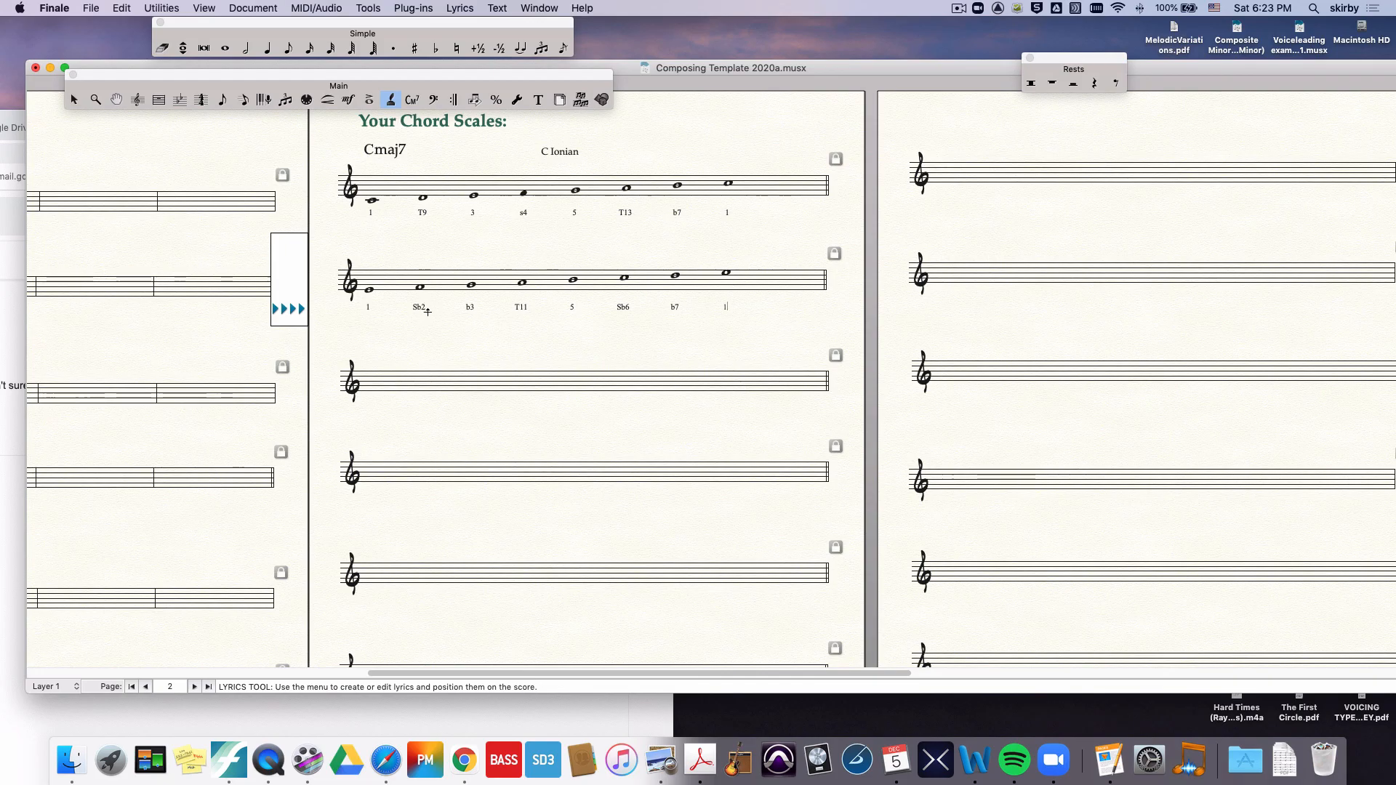
Step: Apply the Solid Noteheads staff style to the Sb2 and Sb6 notes of the second chord scale
left_click(137, 100)
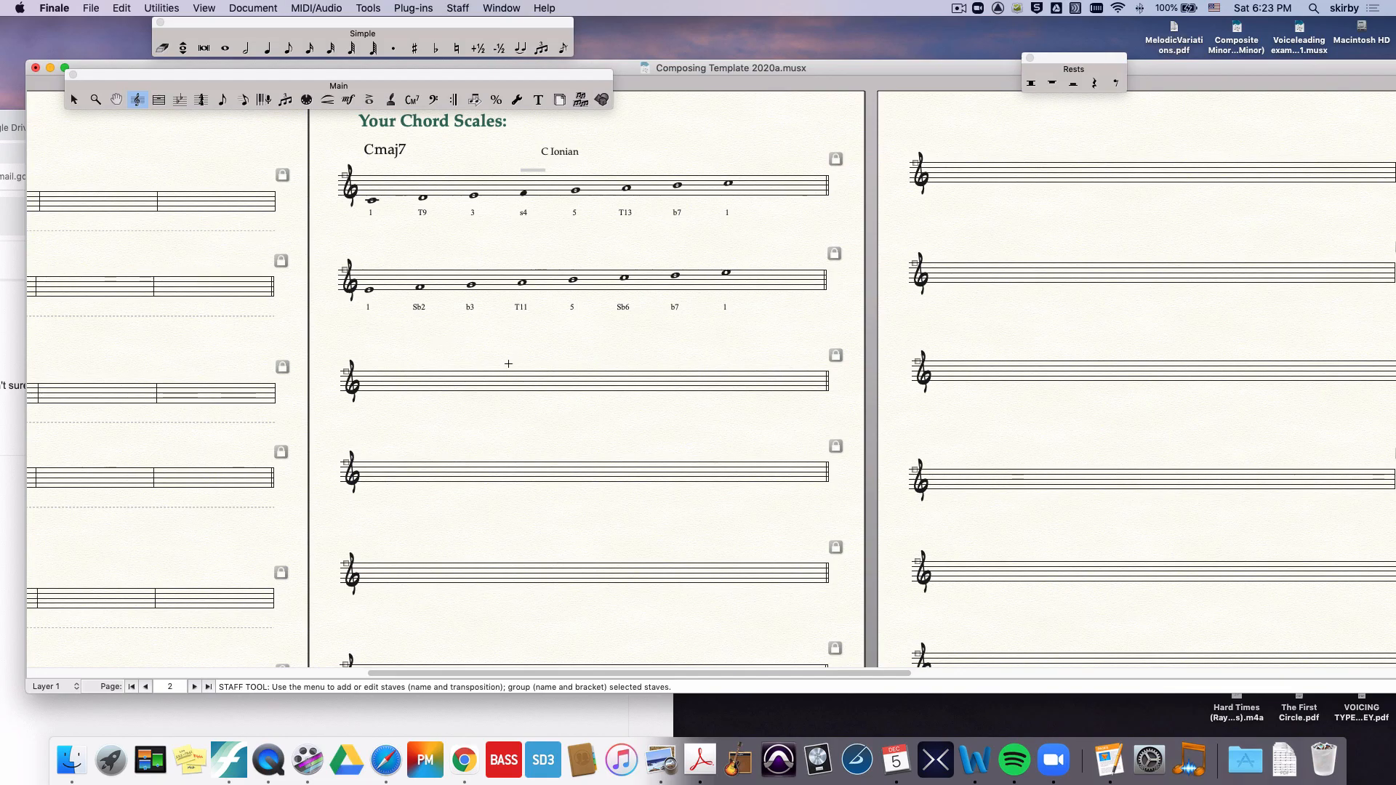
left_click_drag(395, 256, 450, 318)
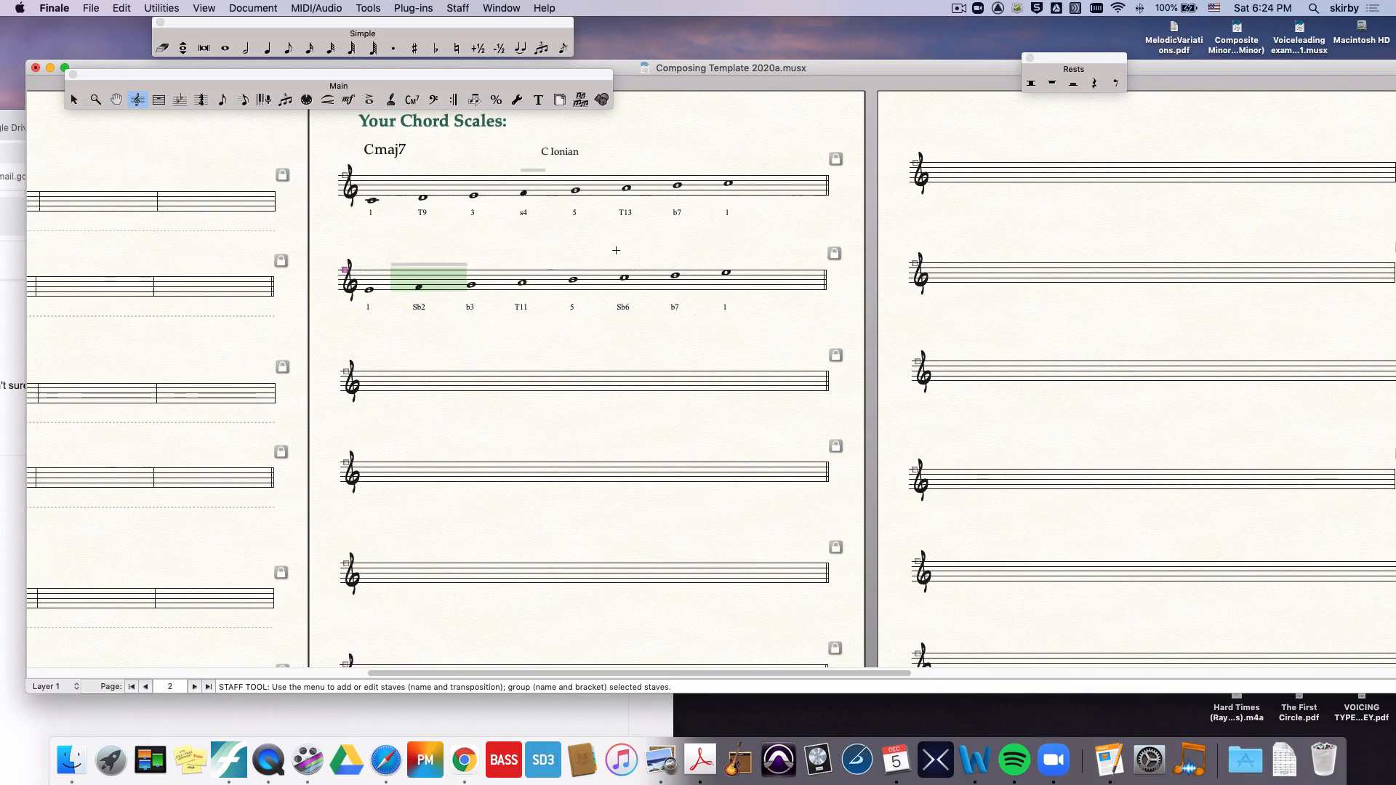
left_click_drag(601, 253, 638, 295)
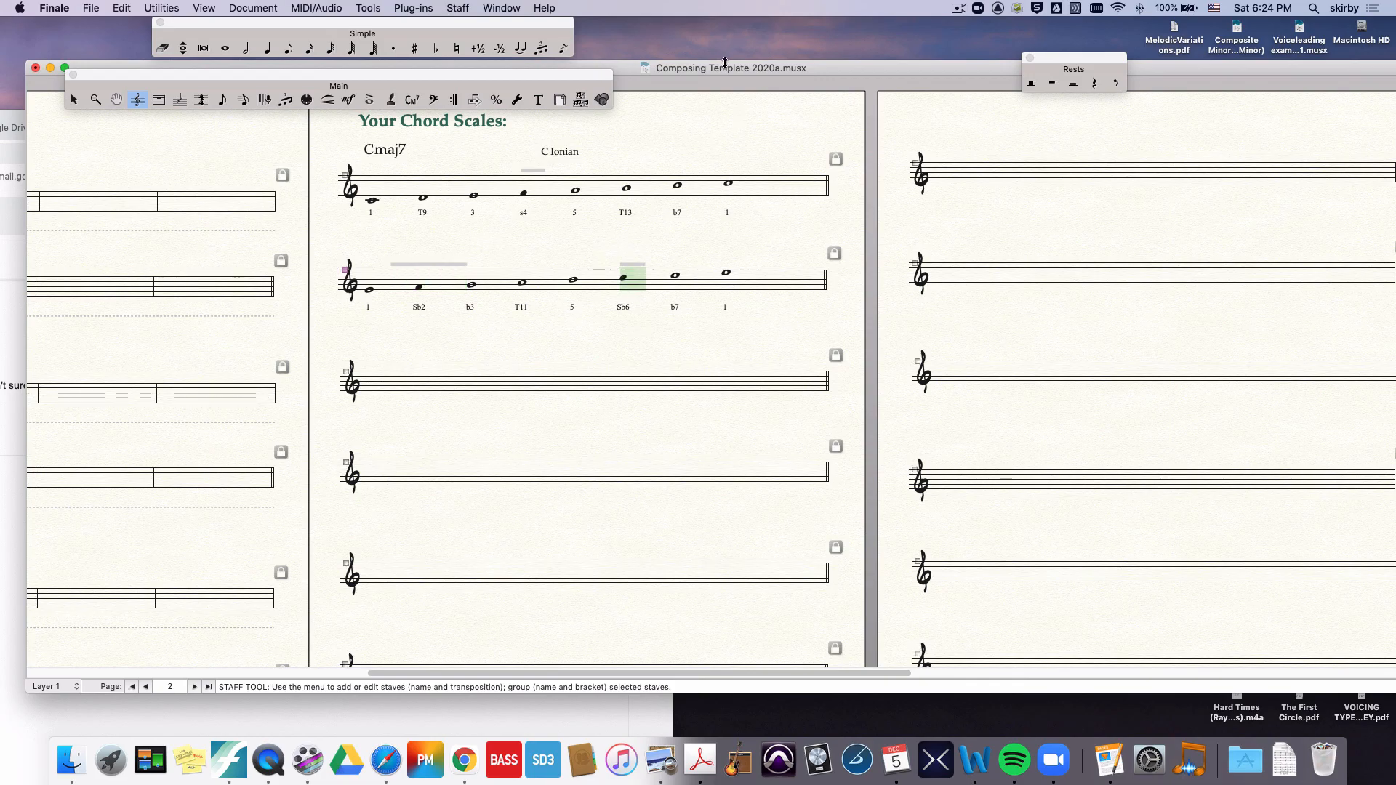
Step: Move the score window aside and return to the section A staves on the first page
left_click_drag(701, 67, 905, 60)
scroll(633, 310, "left", 15)
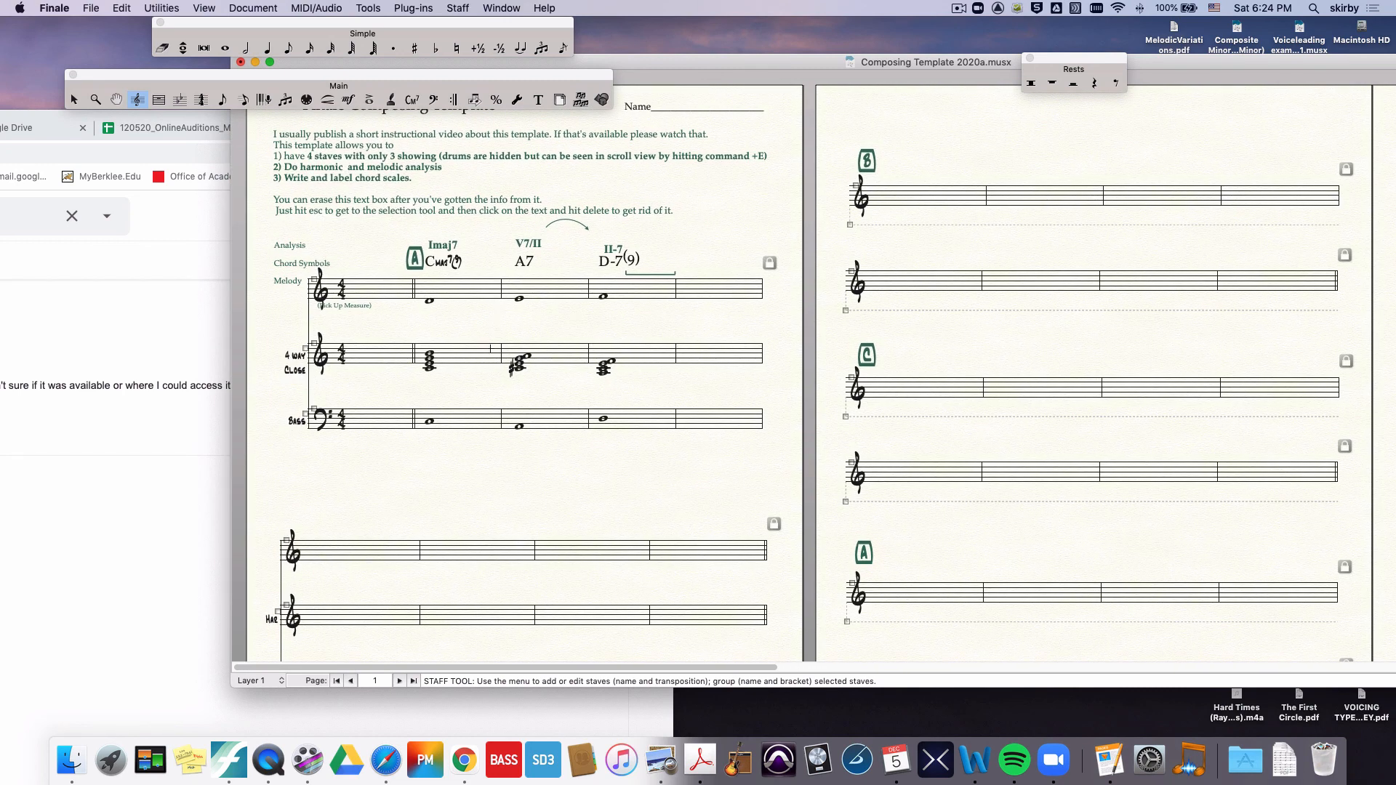
Step: Bring up the Playback Controls, expand them to examine the tempo and playback region settings, and collapse them again
left_click(458, 8)
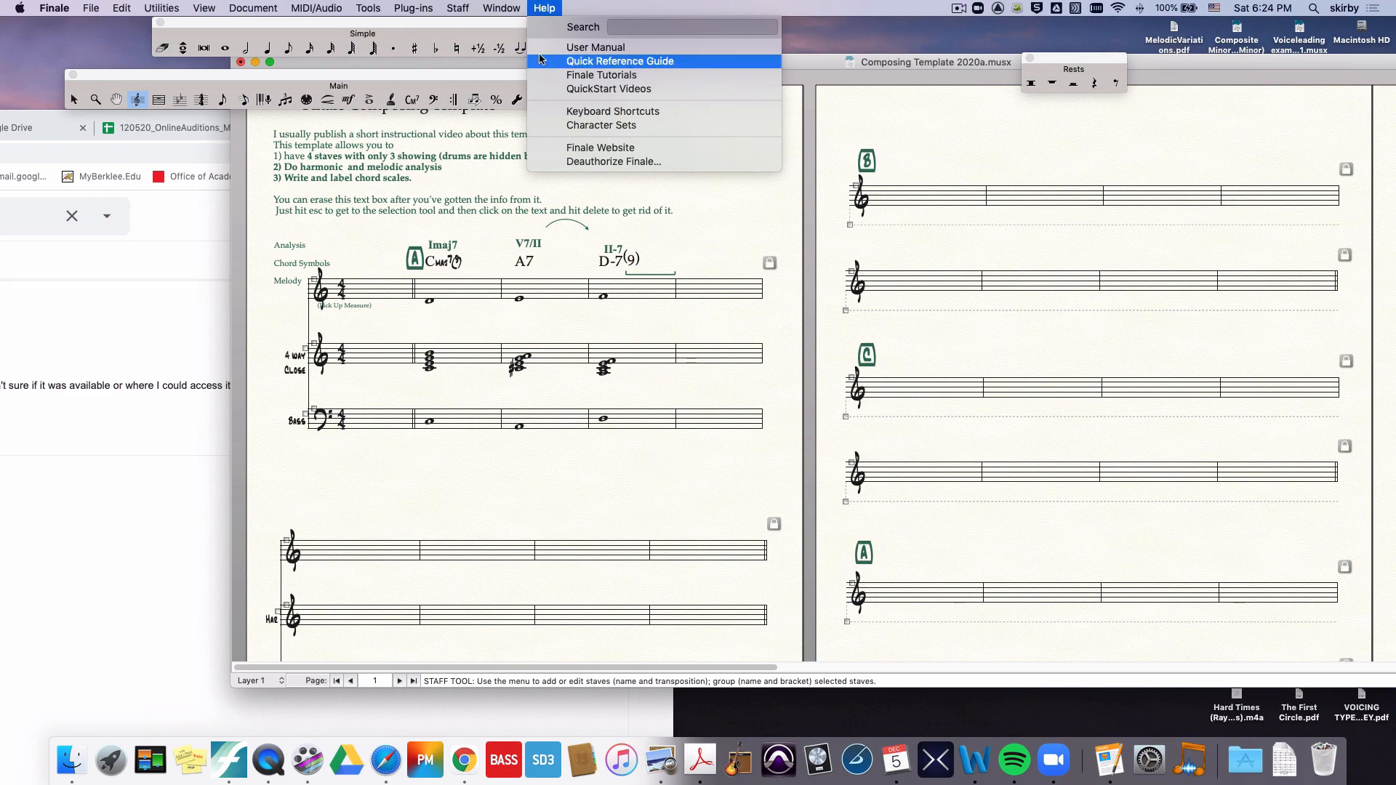
mouse_move(502, 9)
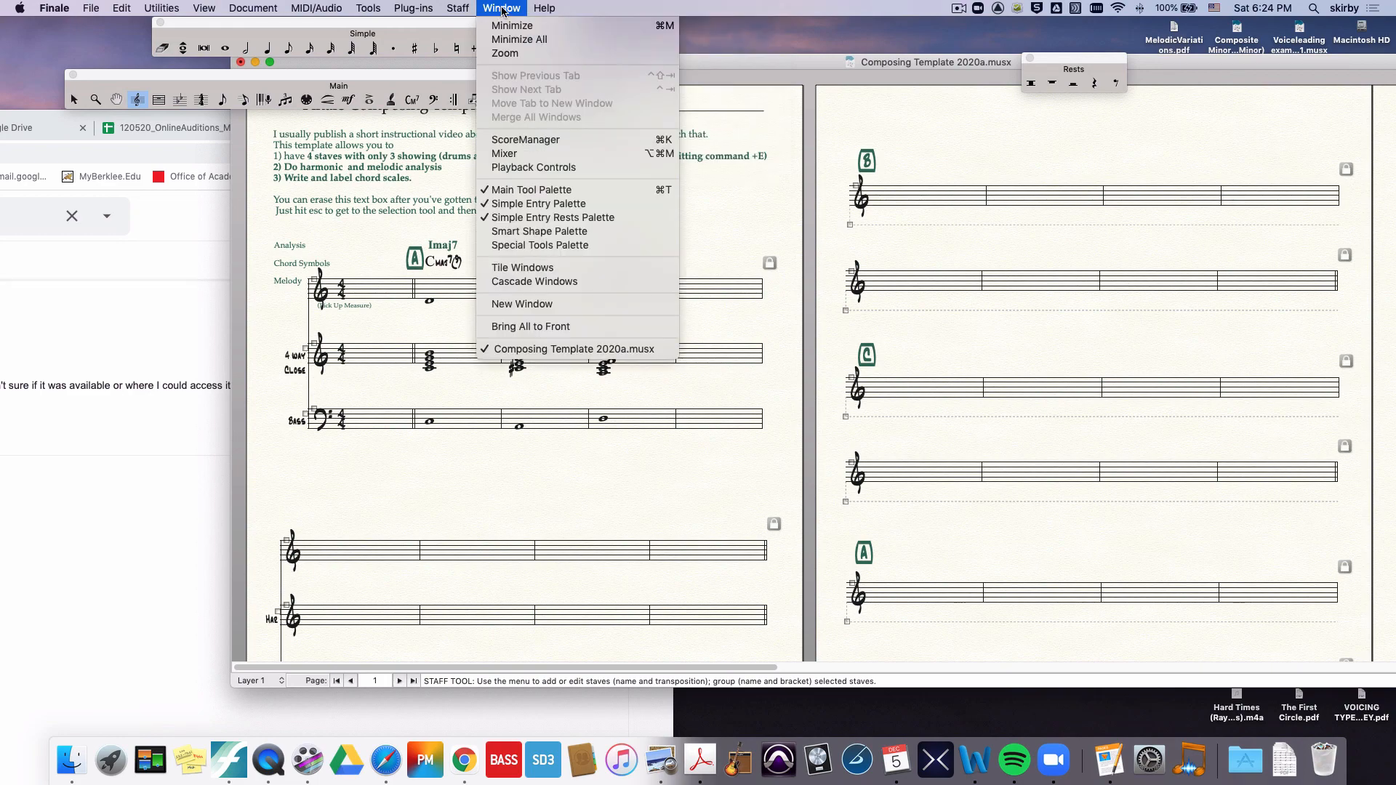
left_click(502, 169)
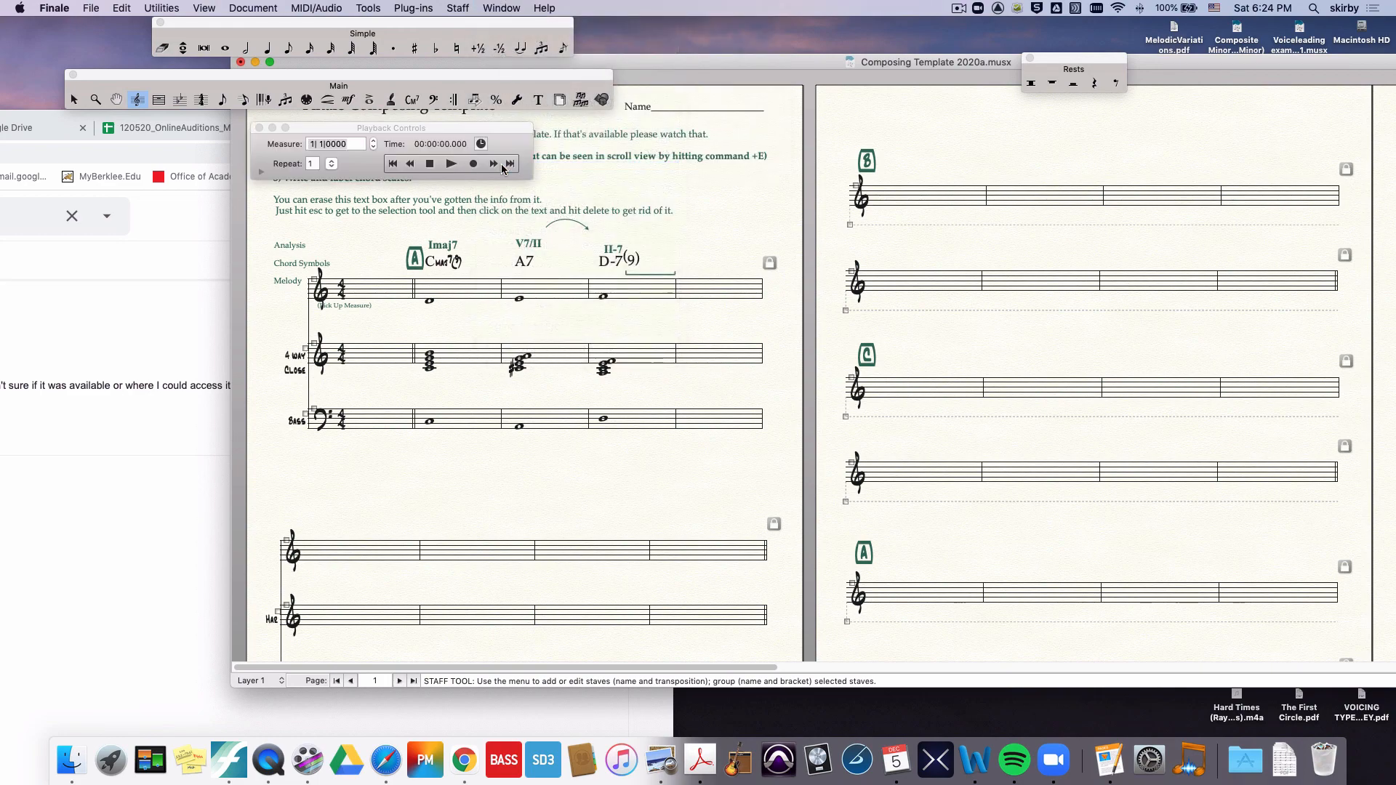
left_click(262, 172)
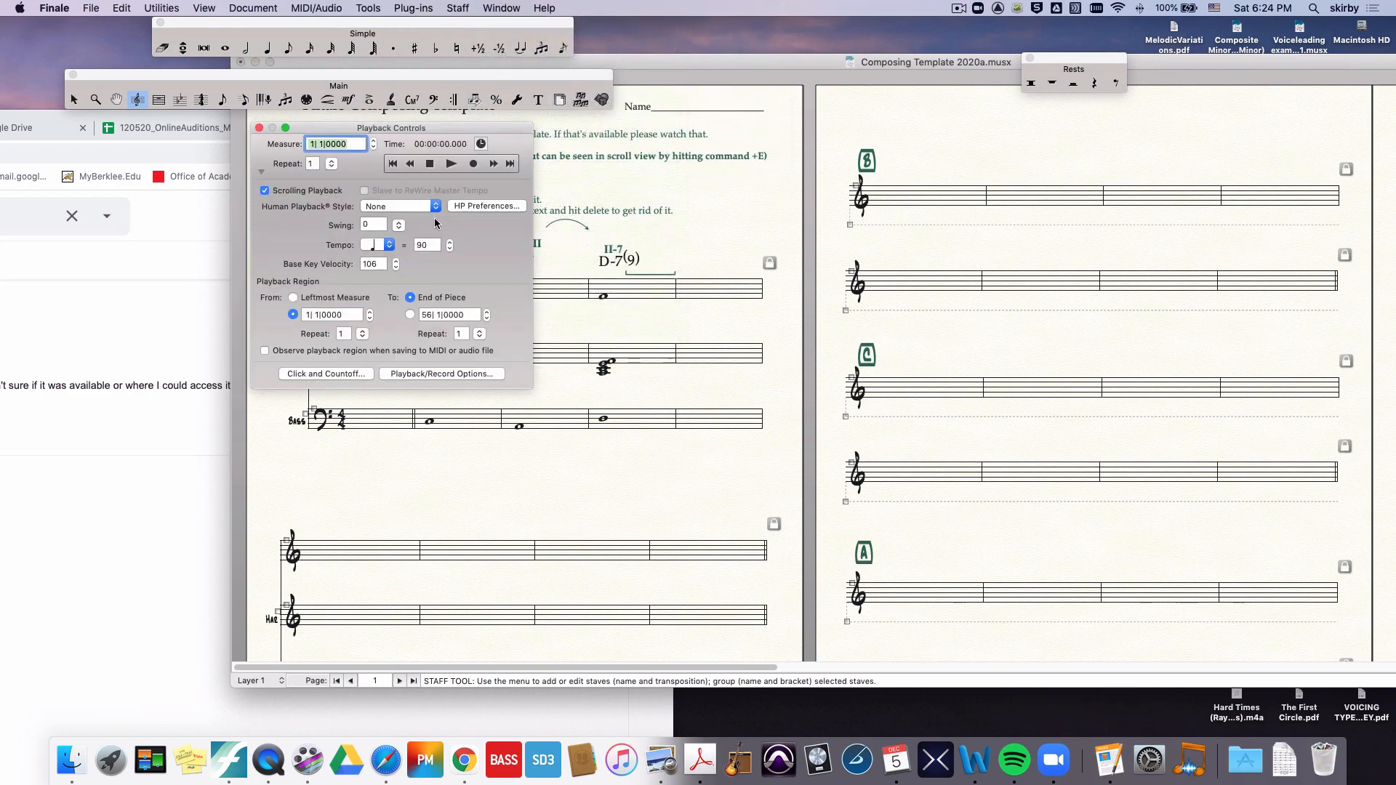
left_click(261, 171)
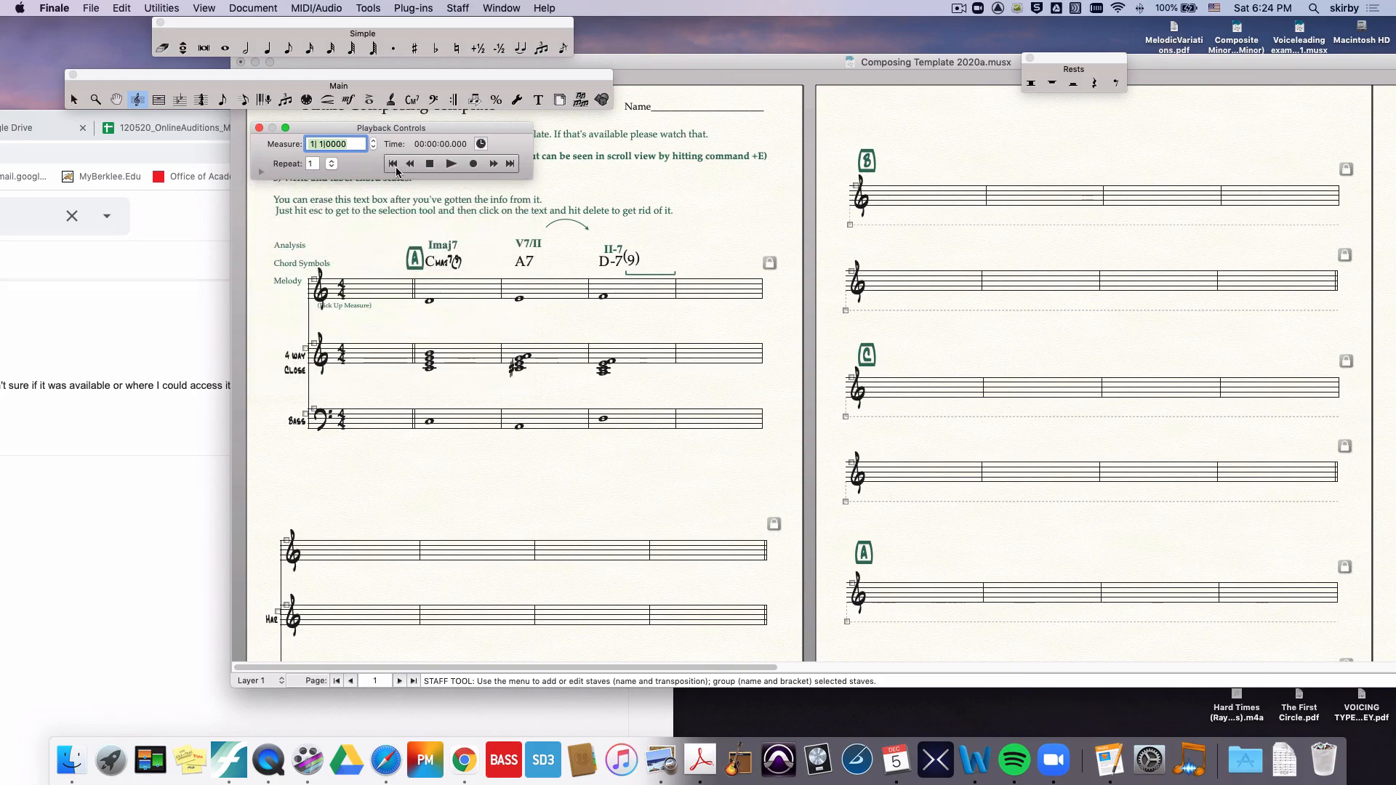
Step: Play the start of the score and stop it, briefly review the expanded playback settings, and close the Playback Controls
left_click(451, 165)
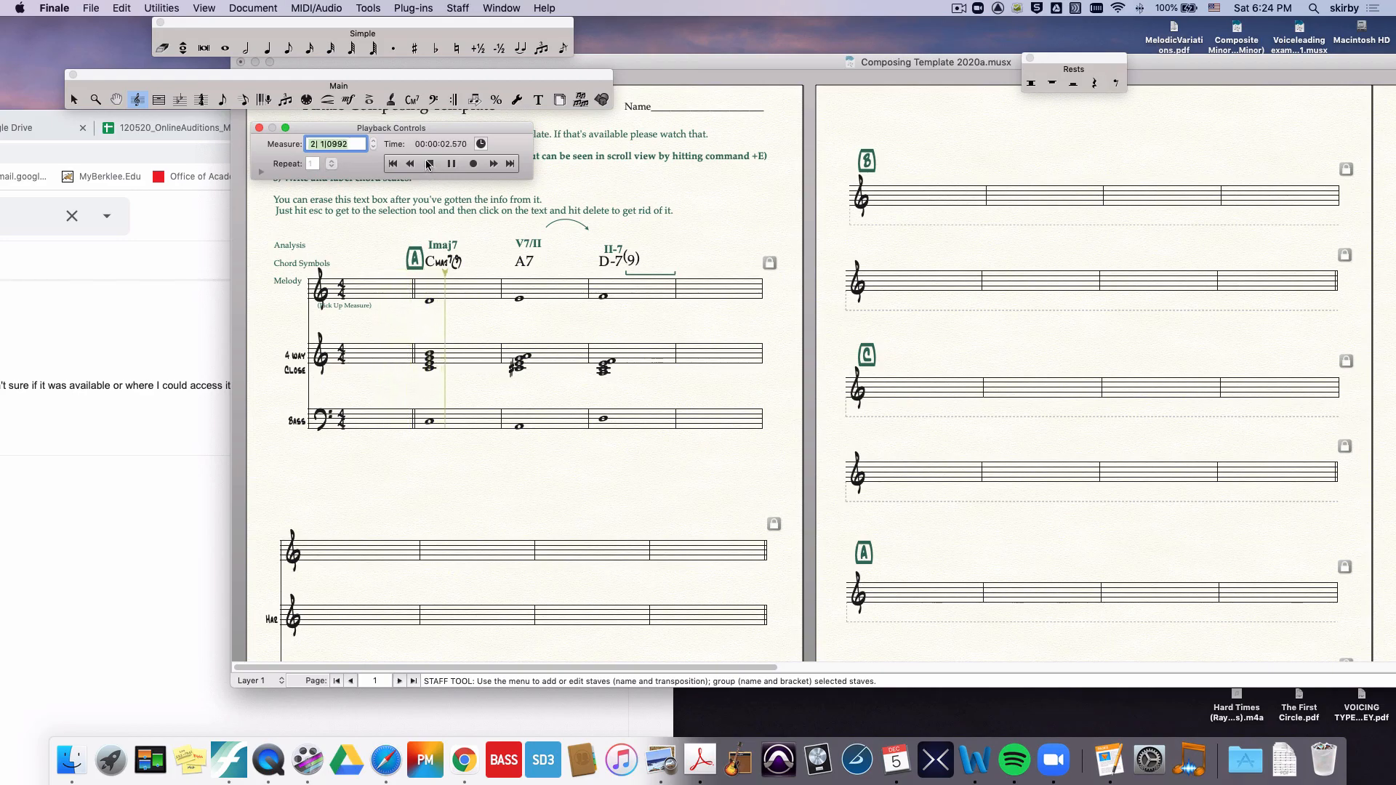
left_click(429, 164)
left_click(258, 169)
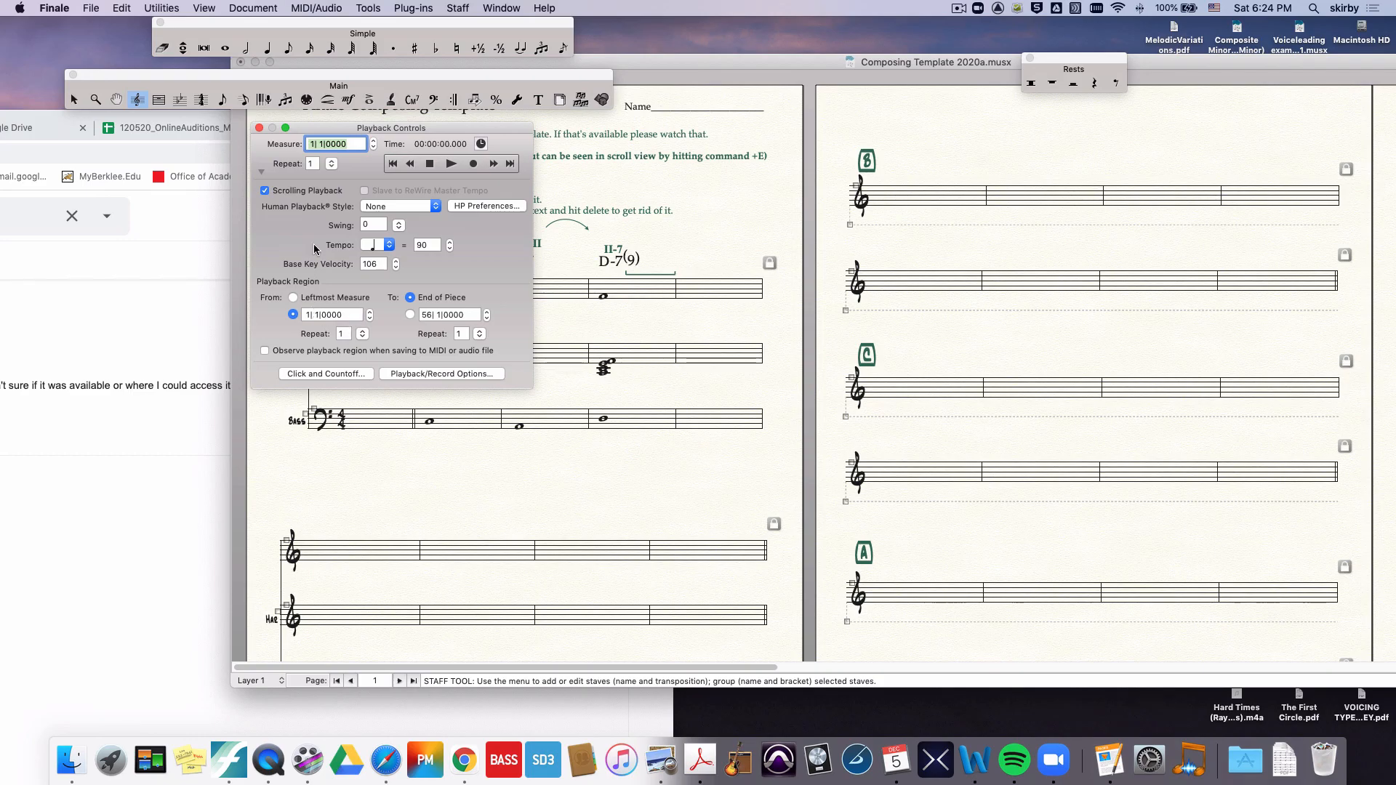
left_click(263, 169)
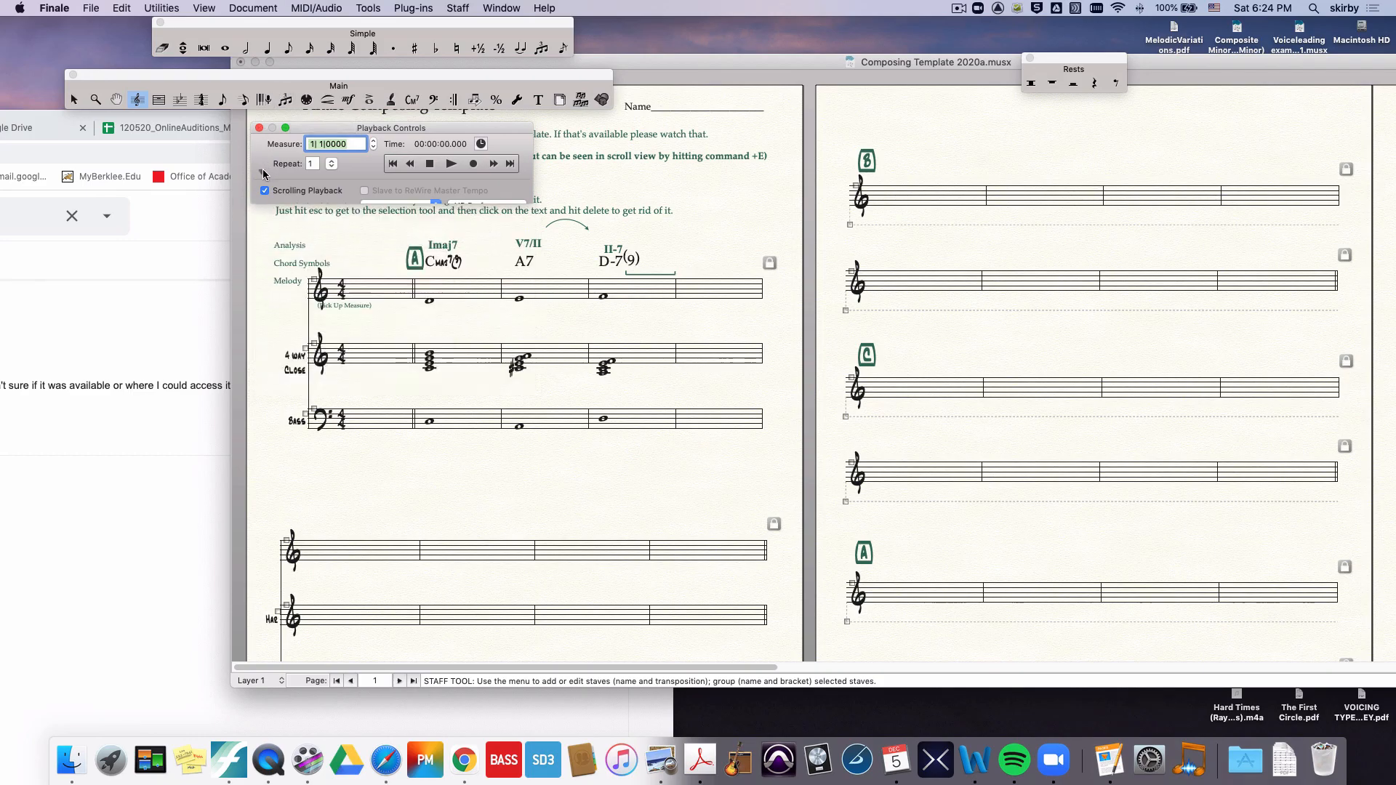
left_click(260, 129)
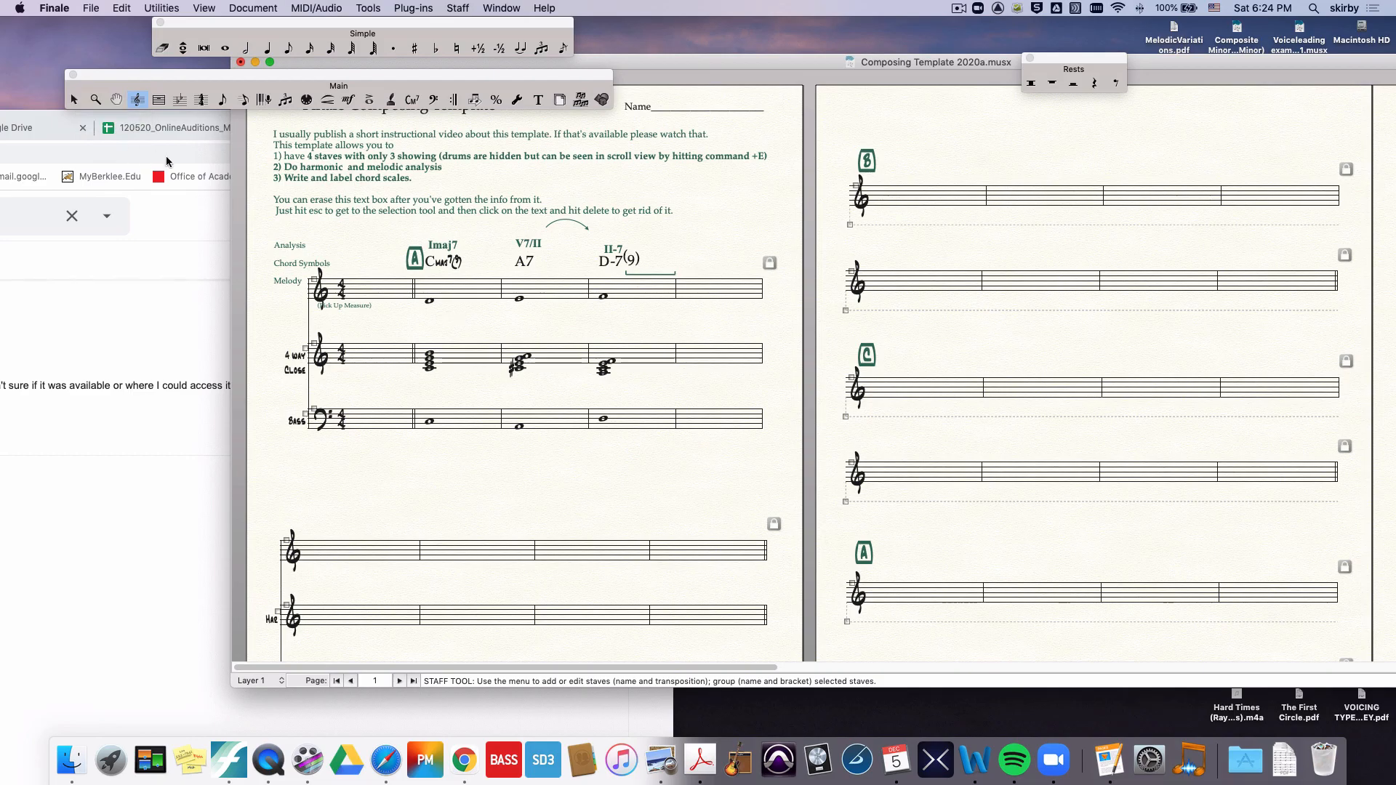
Step: Select the A7 measure in the Melody staff and reposition the score window so the first page's title and section A are in view
key("Escape")
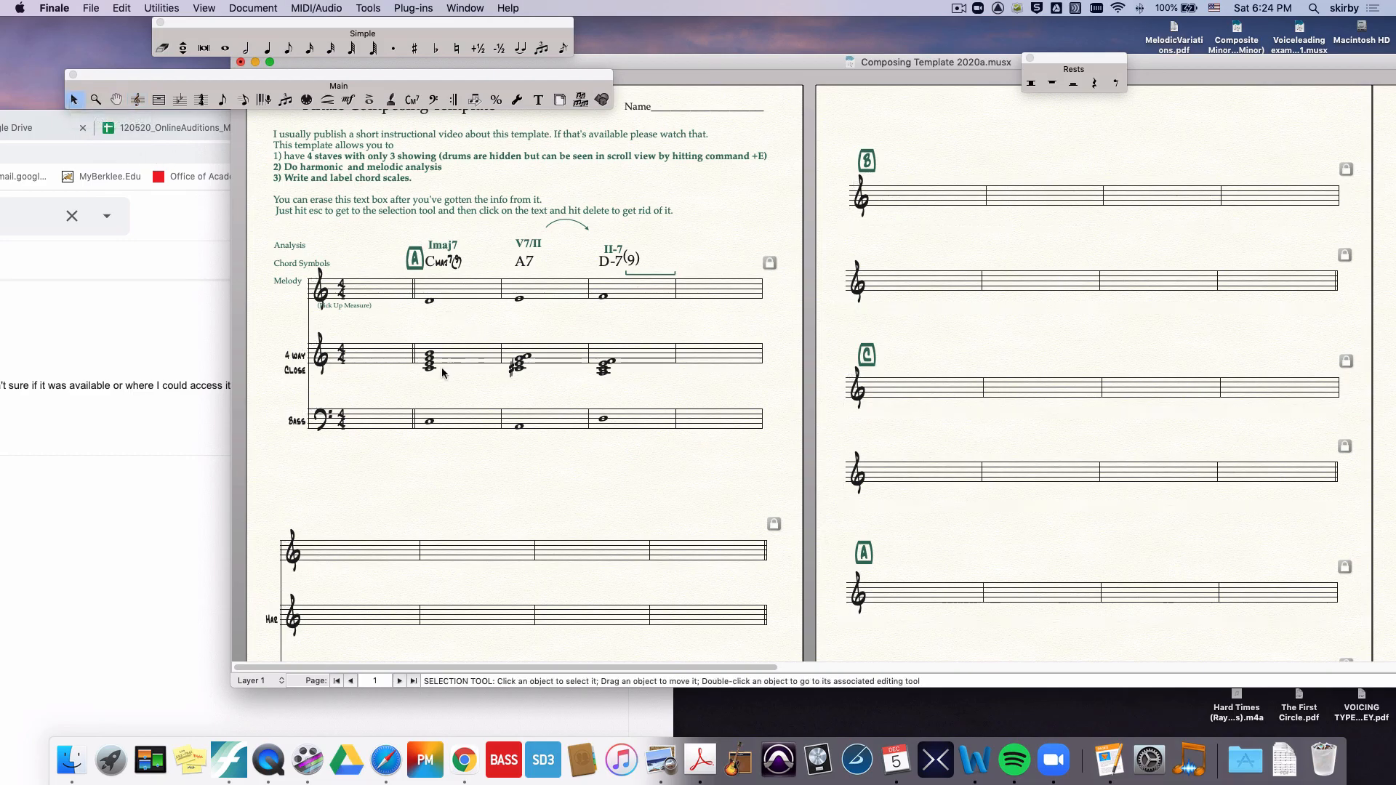
left_click(560, 294)
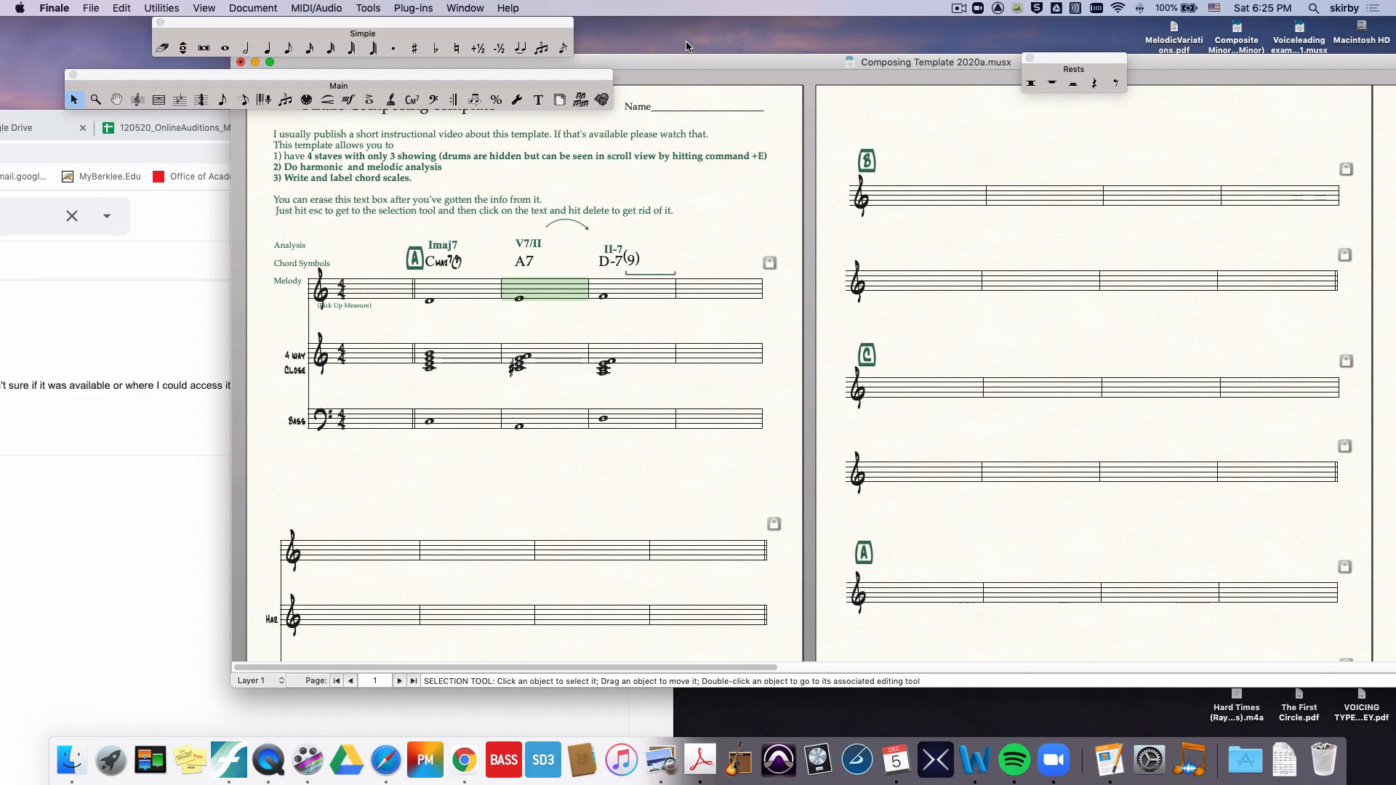
left_click_drag(688, 55, 507, 103)
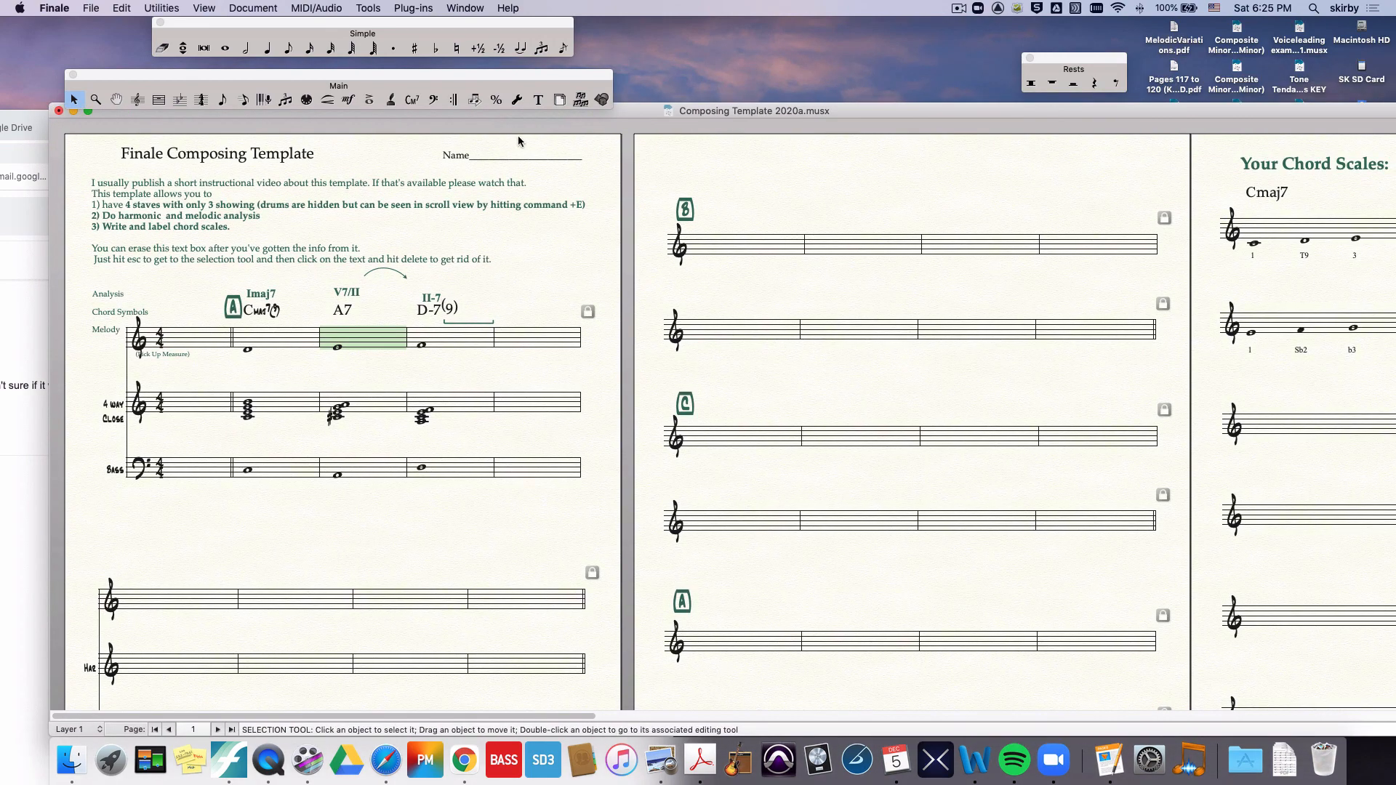
left_click_drag(652, 112, 591, 121)
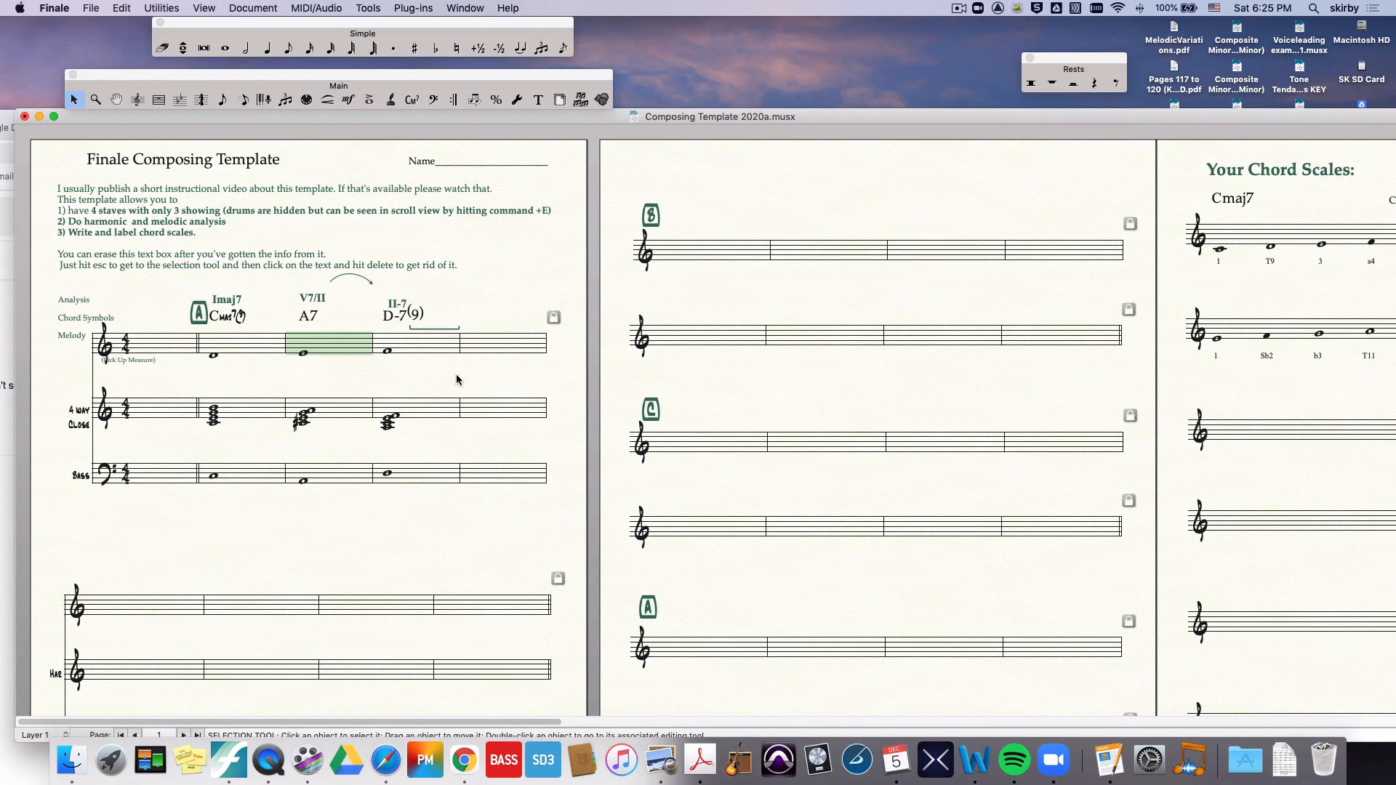